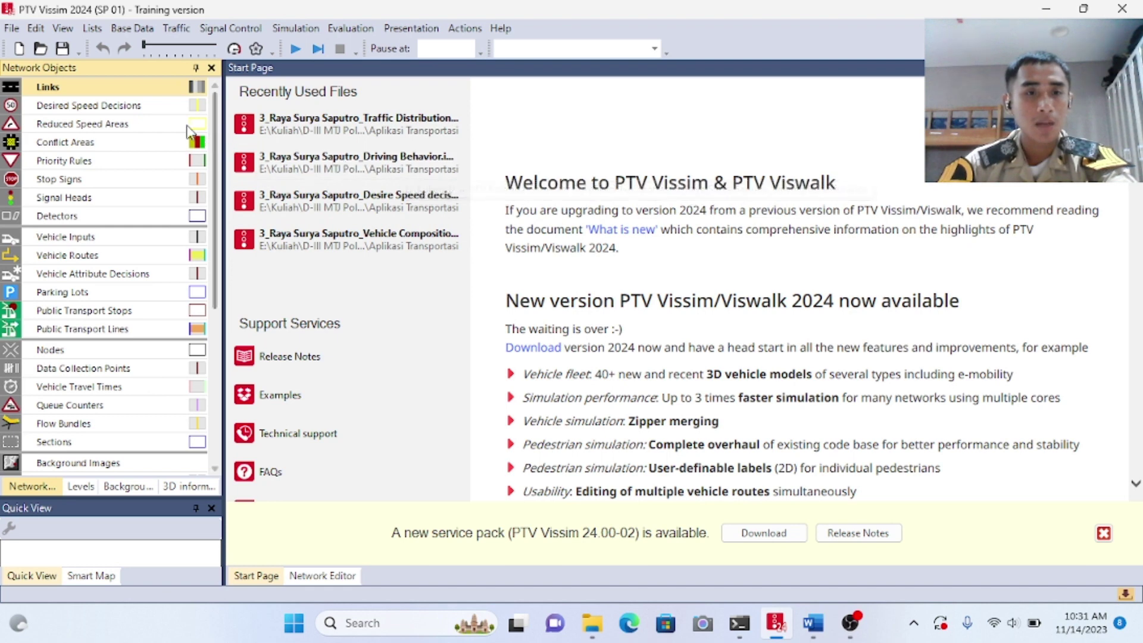
Step: Create a new network and switch off its background map
left_click(19, 51)
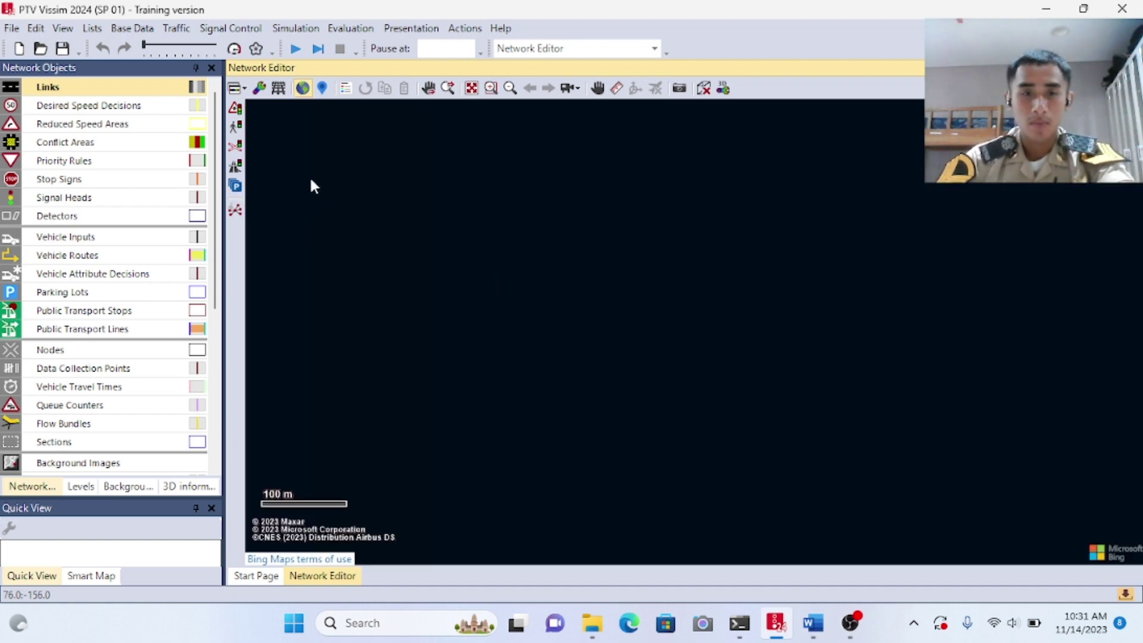
left_click(307, 89)
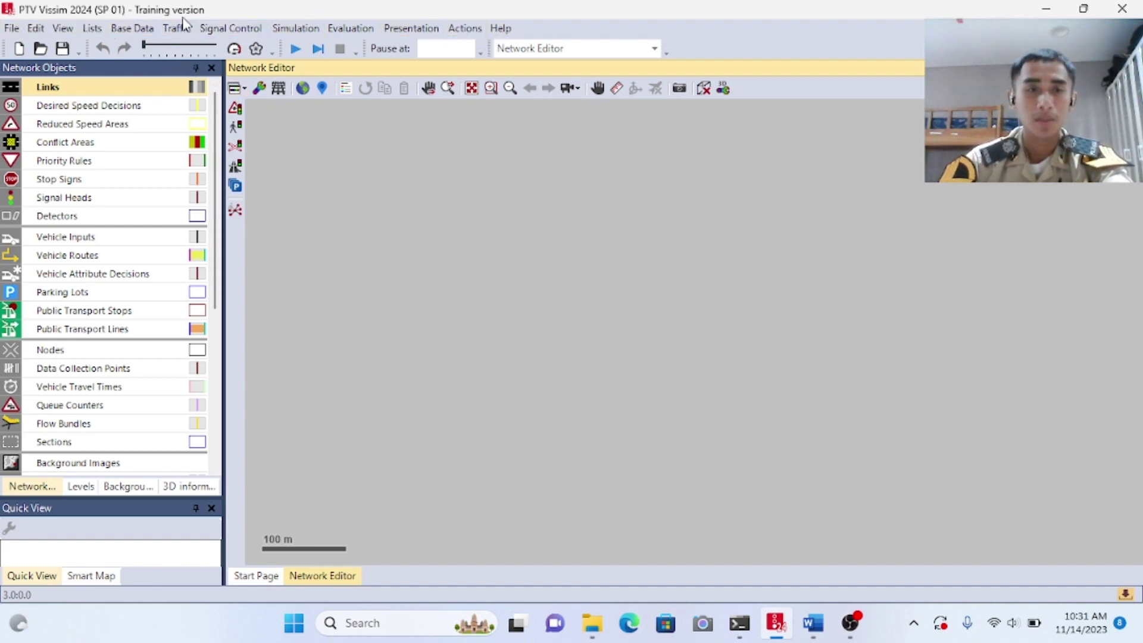
Step: Look through the base data commands, including Functions and Distributions, and the list of available network object types
left_click(133, 29)
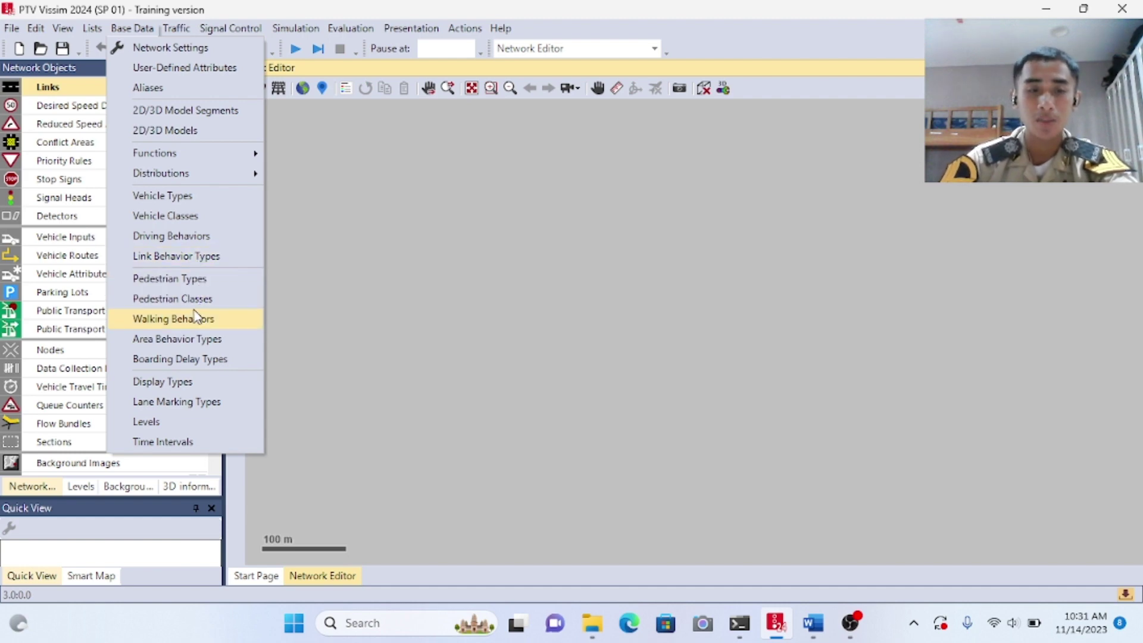
mouse_move(174, 180)
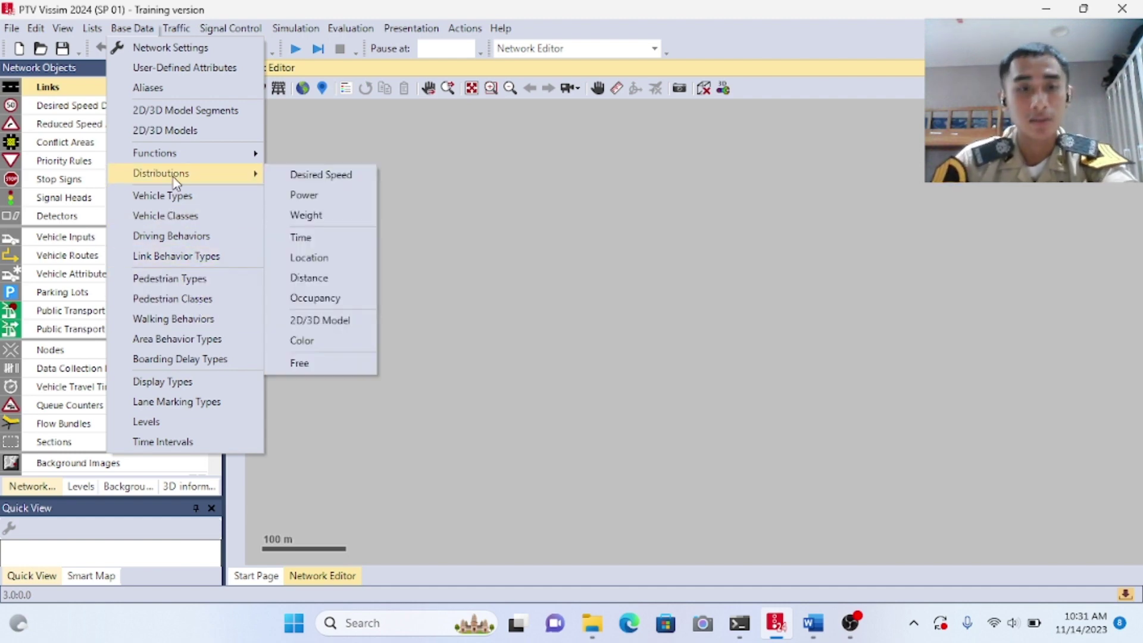
mouse_move(200, 153)
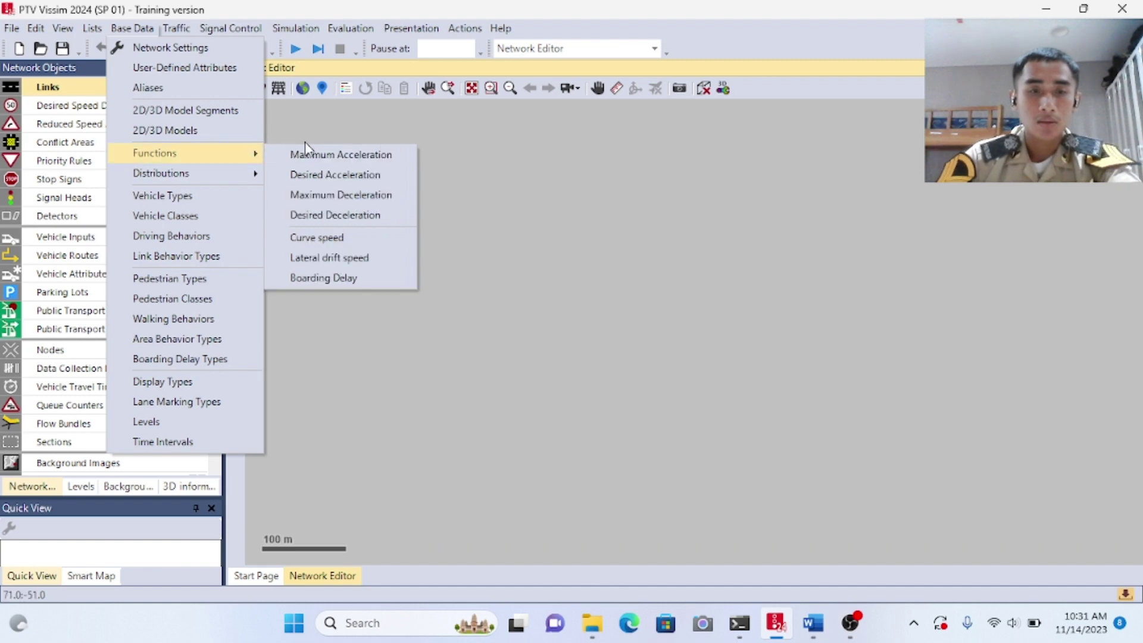
left_click(281, 124)
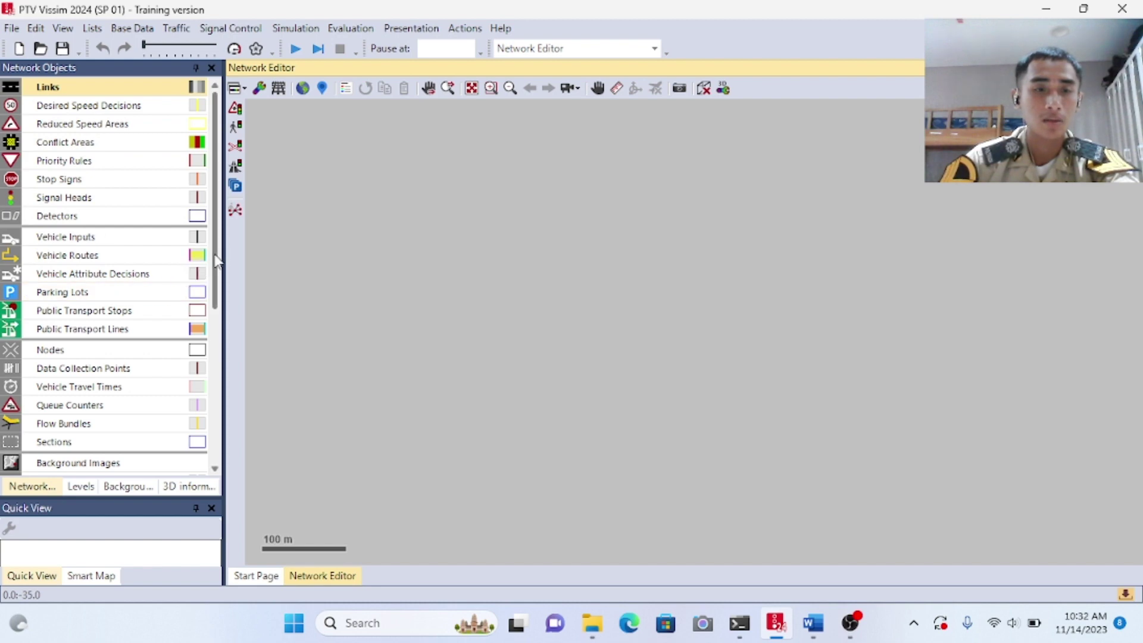
scroll(206, 412, "down", 5)
scroll(205, 412, "down", 1)
scroll(205, 358, "up", 6)
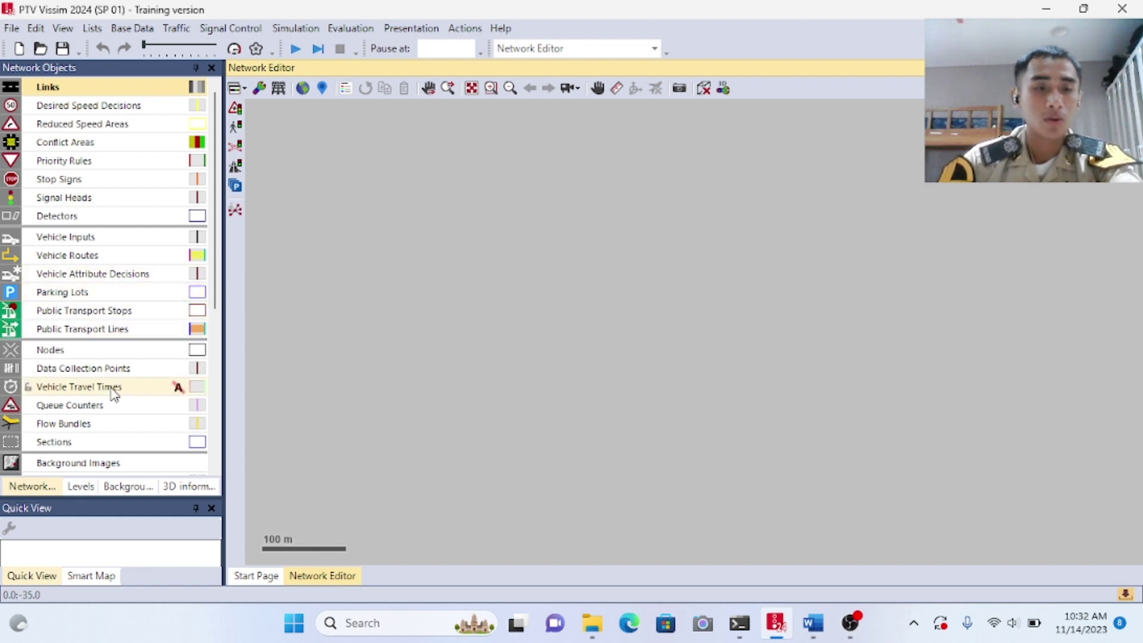
scroll(104, 387, "down", 1)
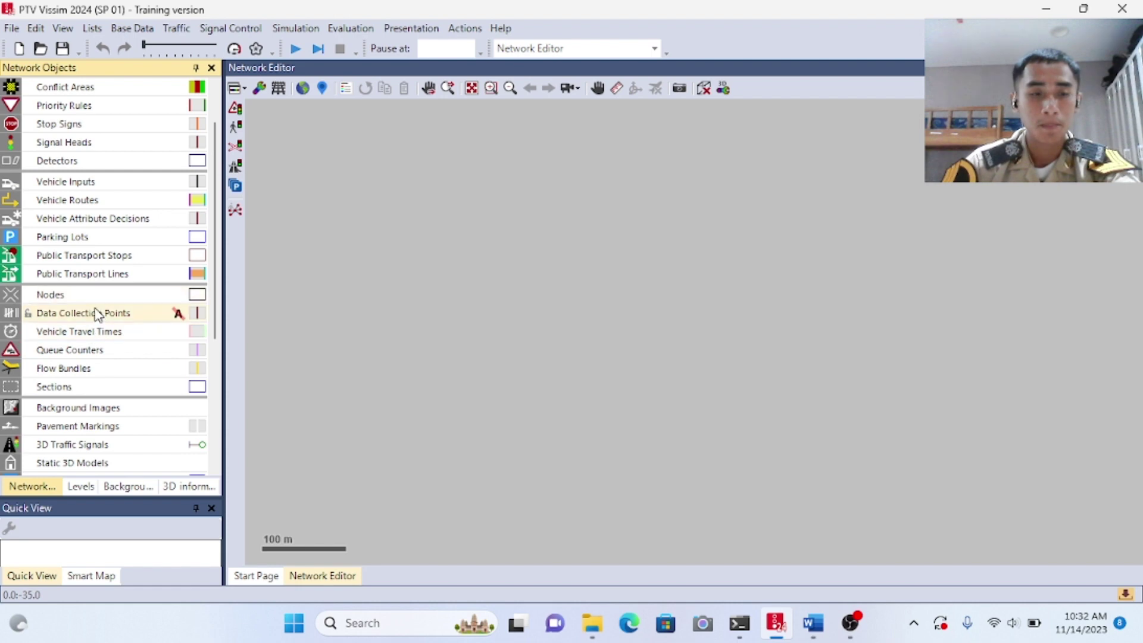
scroll(104, 331, "down", 2)
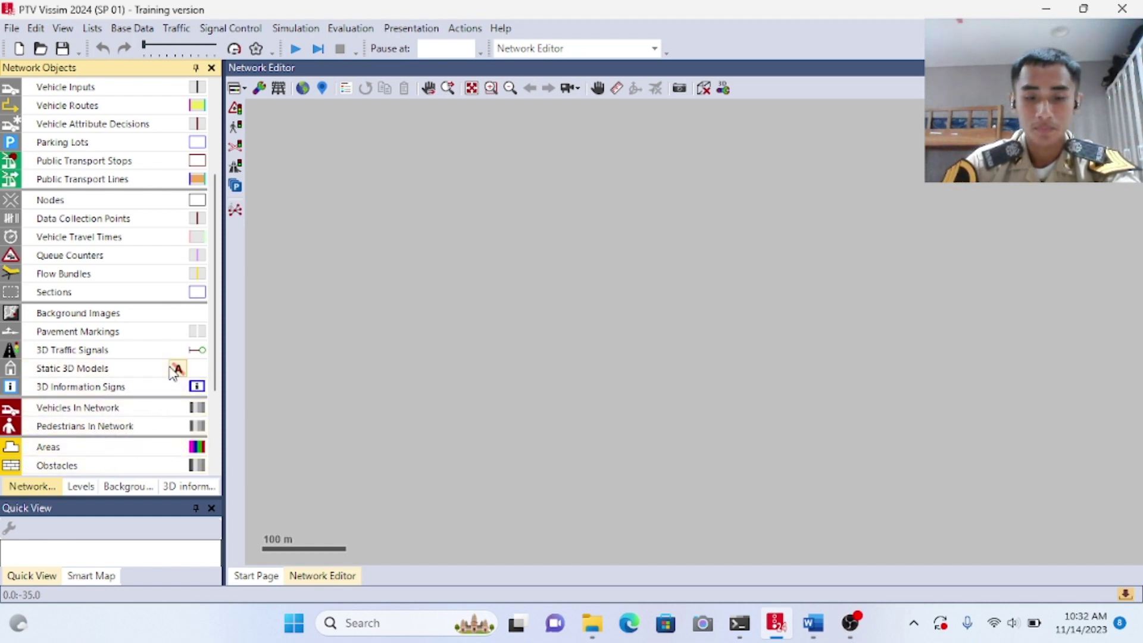
left_click(297, 134)
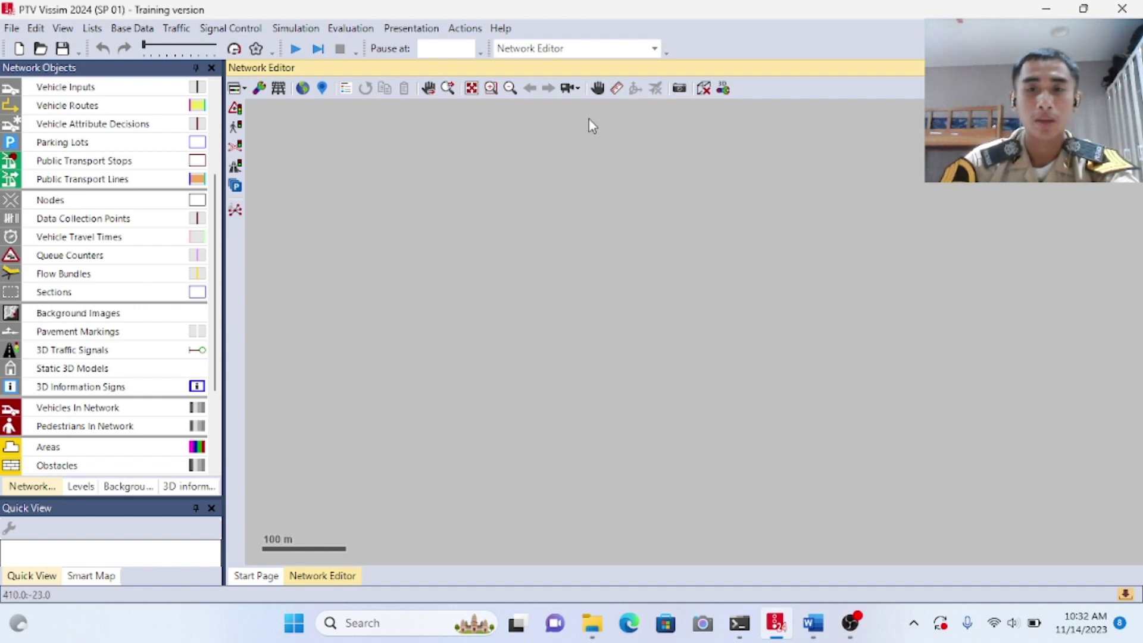
left_click(598, 89)
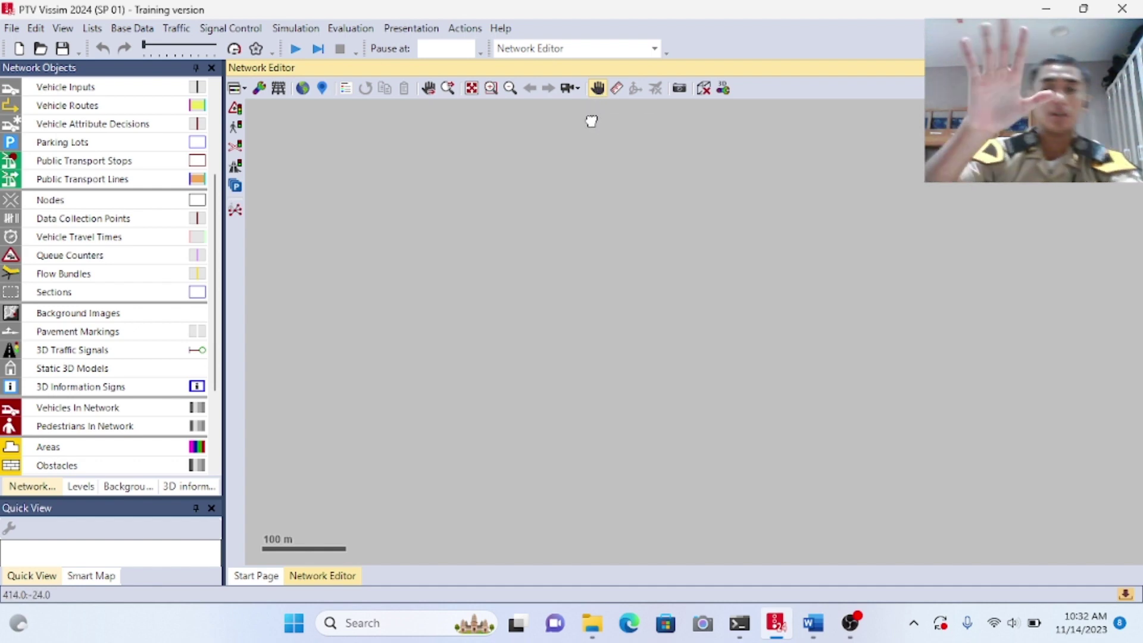
left_click_drag(530, 230, 602, 218)
left_click_drag(855, 225, 579, 297)
left_click_drag(548, 363, 709, 220)
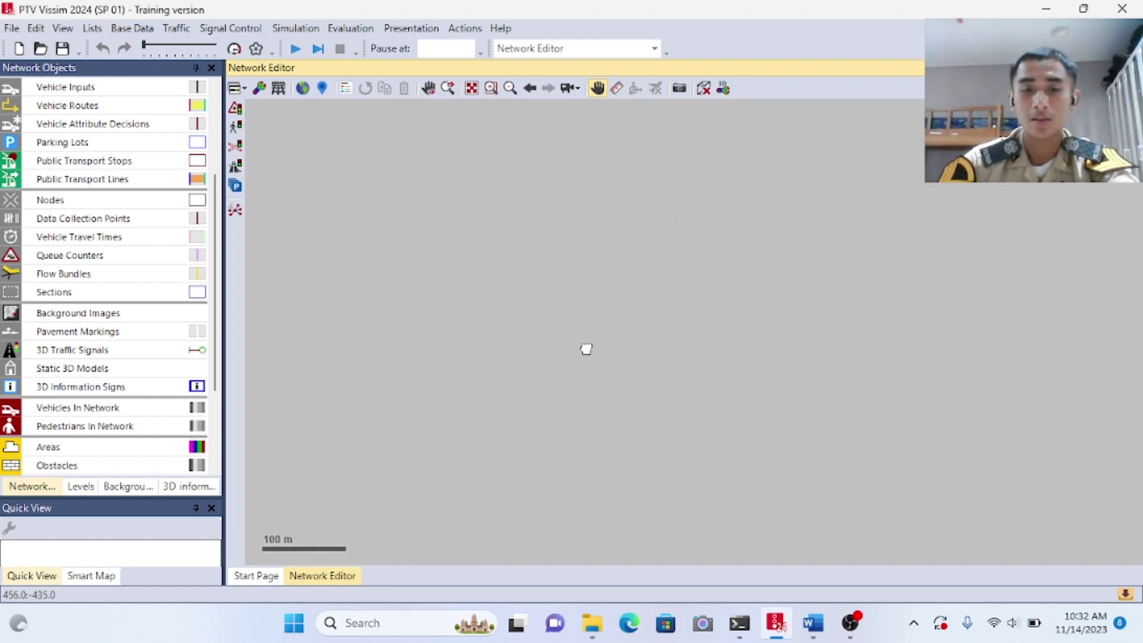
left_click_drag(587, 347, 579, 228)
left_click_drag(366, 397, 455, 283)
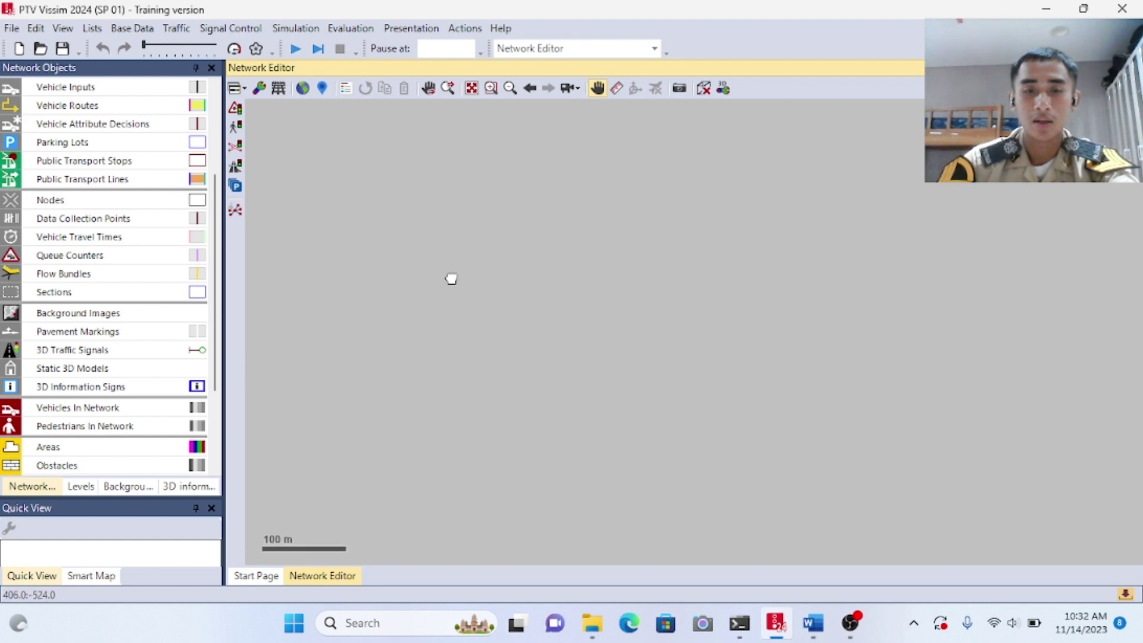
left_click_drag(529, 270, 447, 374)
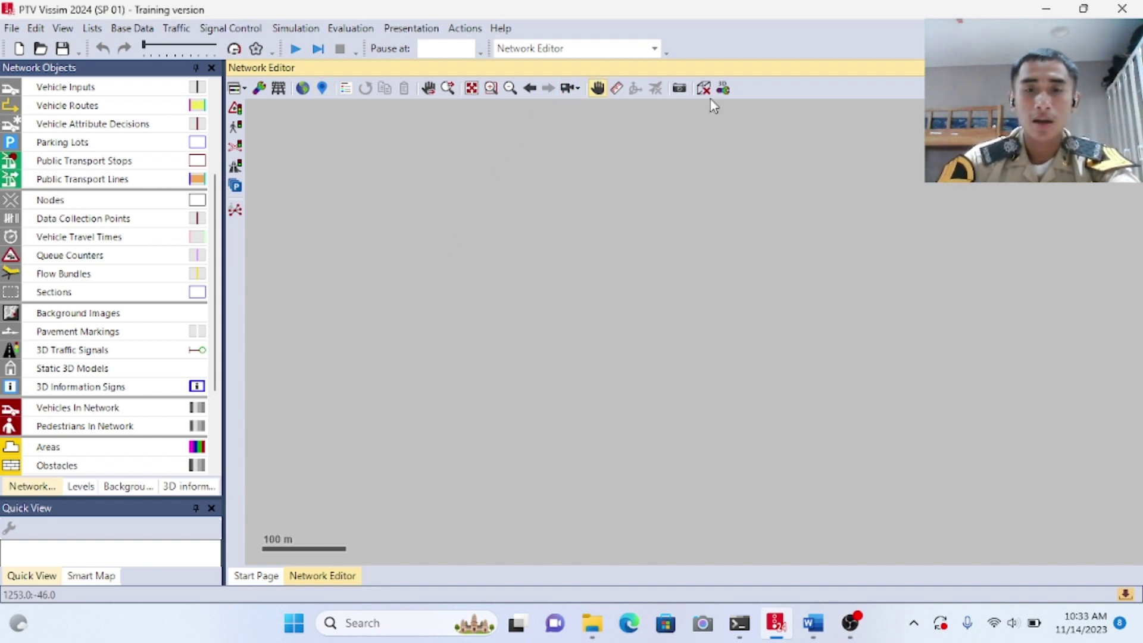
Step: Search the map for "semarang", pick Semarang, Indonesia, and show the background map there
left_click(322, 89)
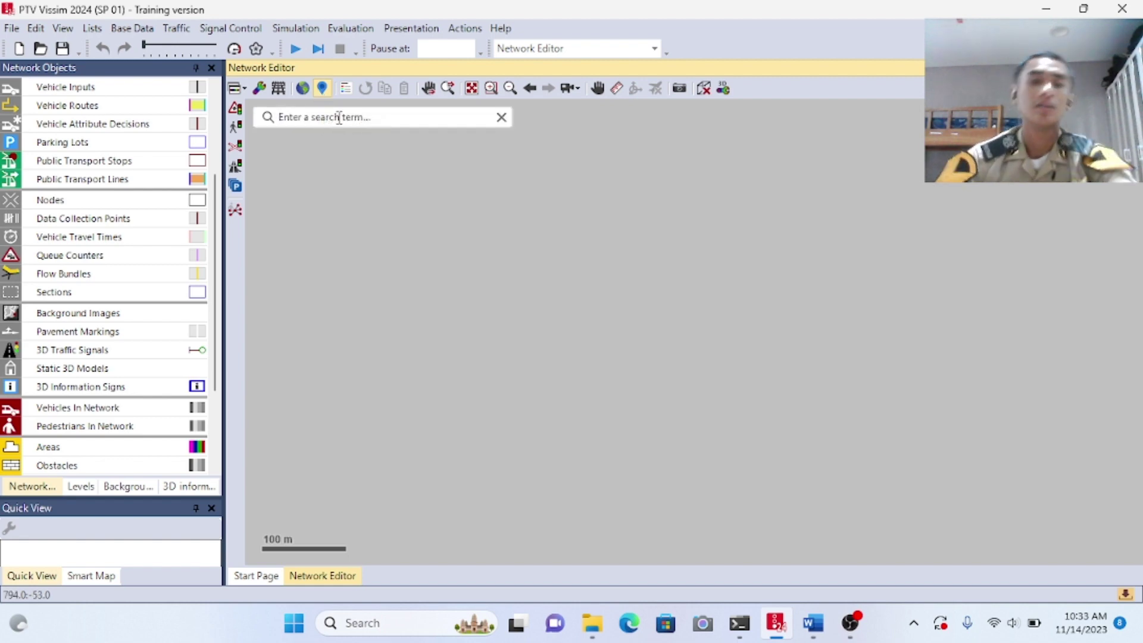
type("semarang")
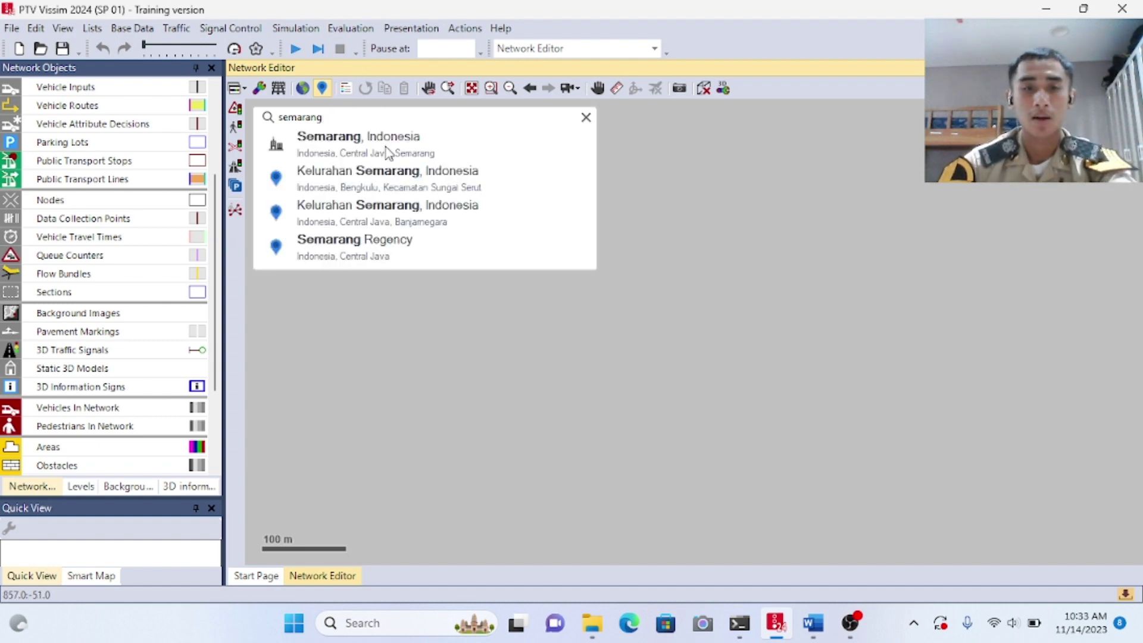
left_click(386, 148)
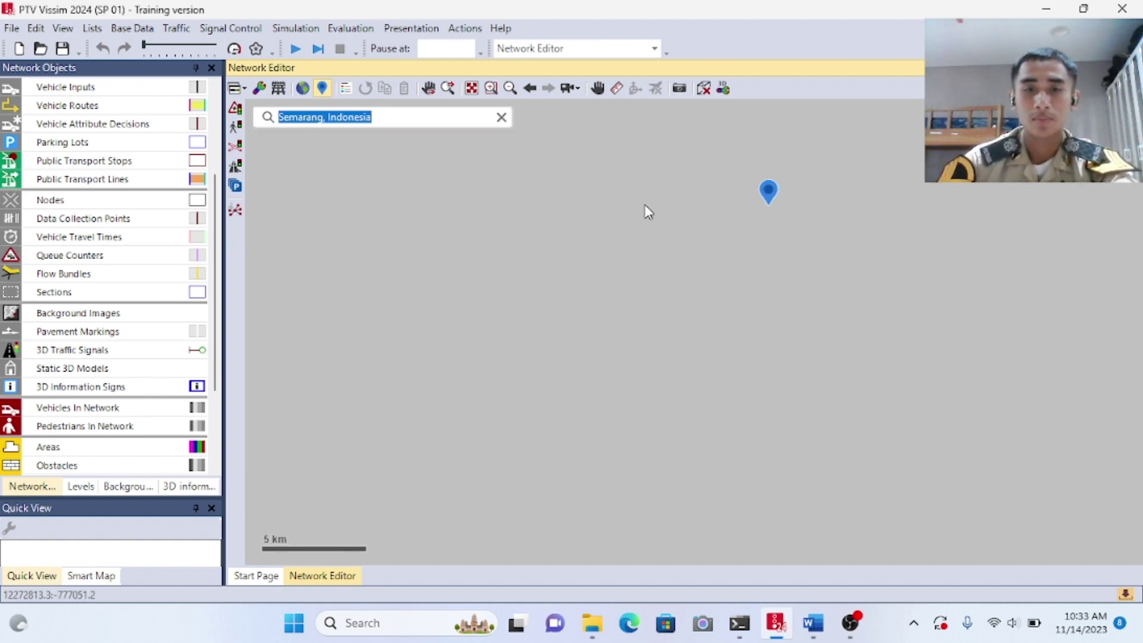
left_click(302, 93)
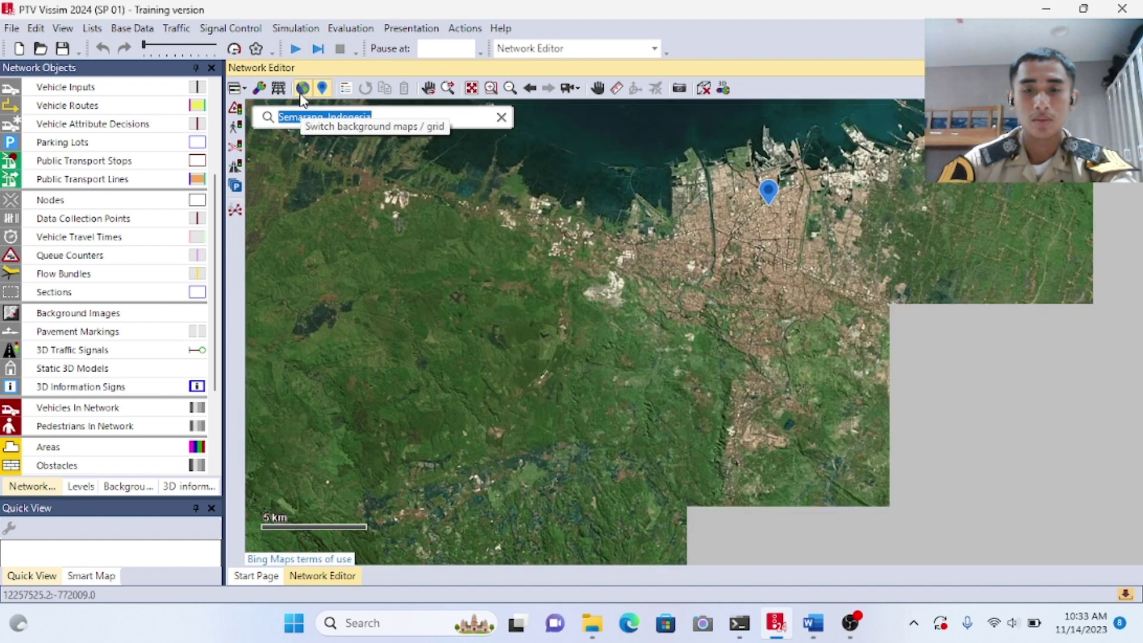
Step: Examine the satellite map of Semarang around the location marker at different zoom levels
left_click(595, 90)
left_click_drag(771, 219, 757, 414)
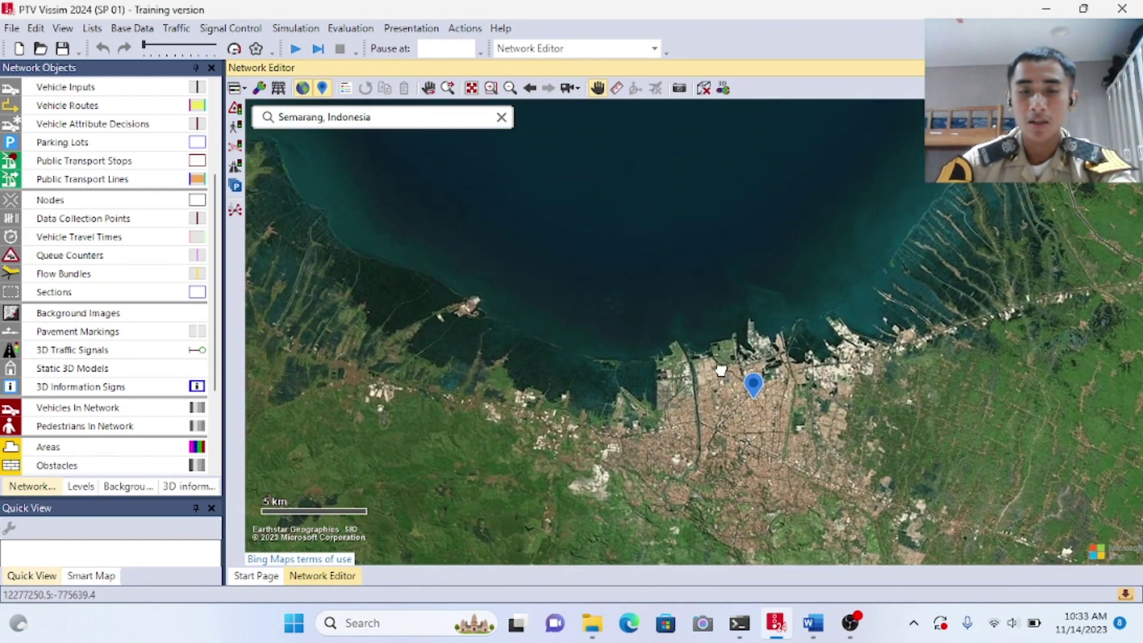
left_click_drag(721, 370, 684, 266)
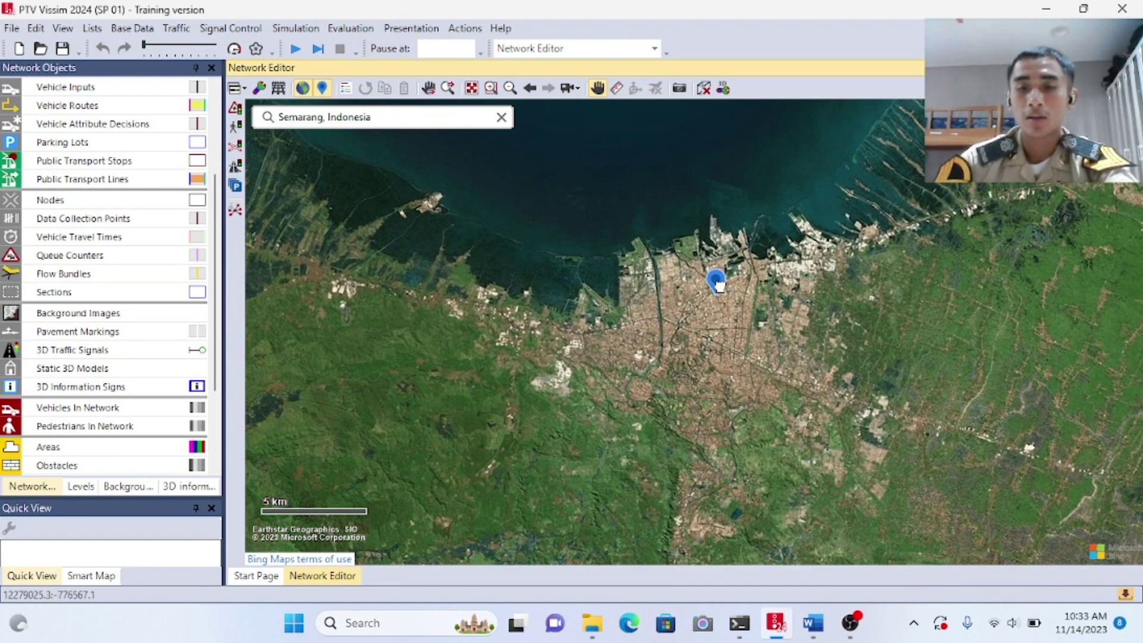
scroll(720, 281, "up", 3)
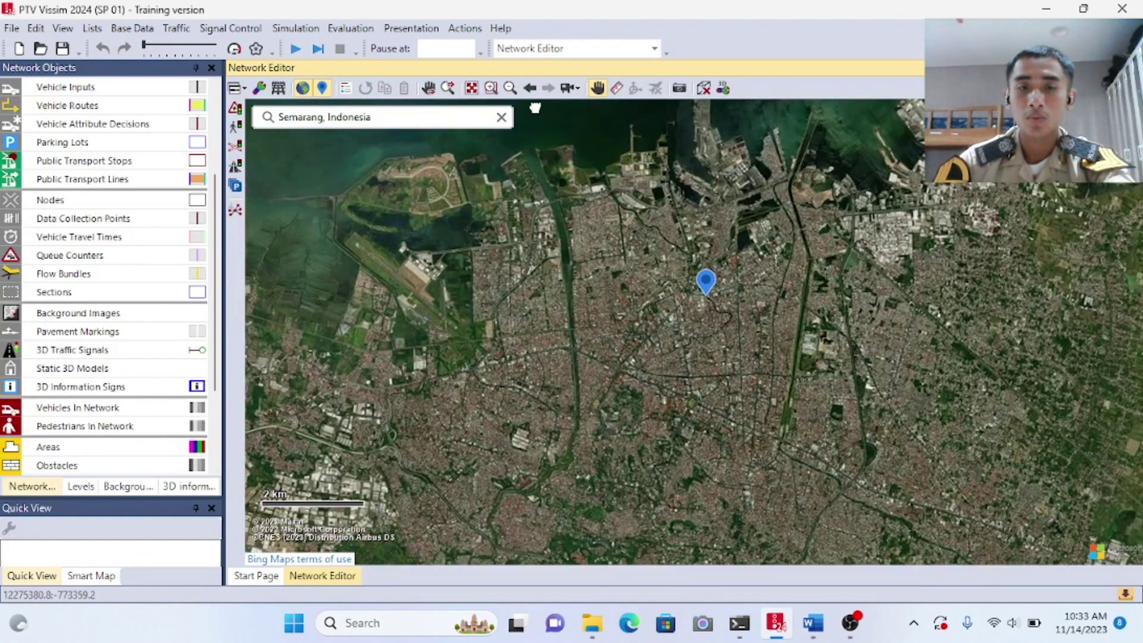
left_click(493, 90)
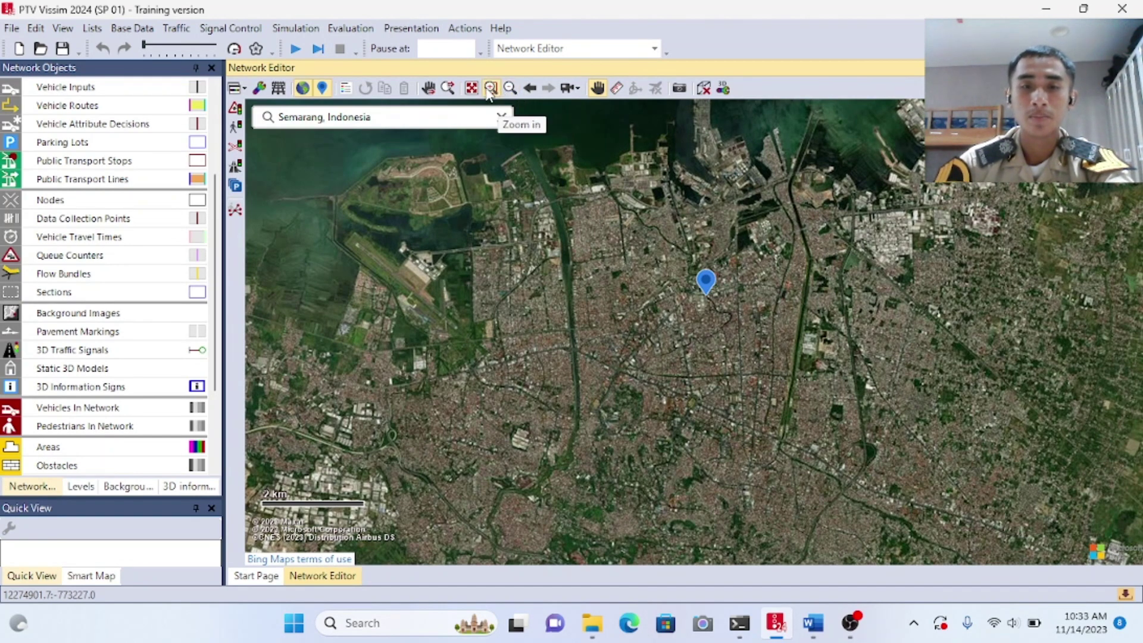
left_click(491, 89)
middle_click(686, 285)
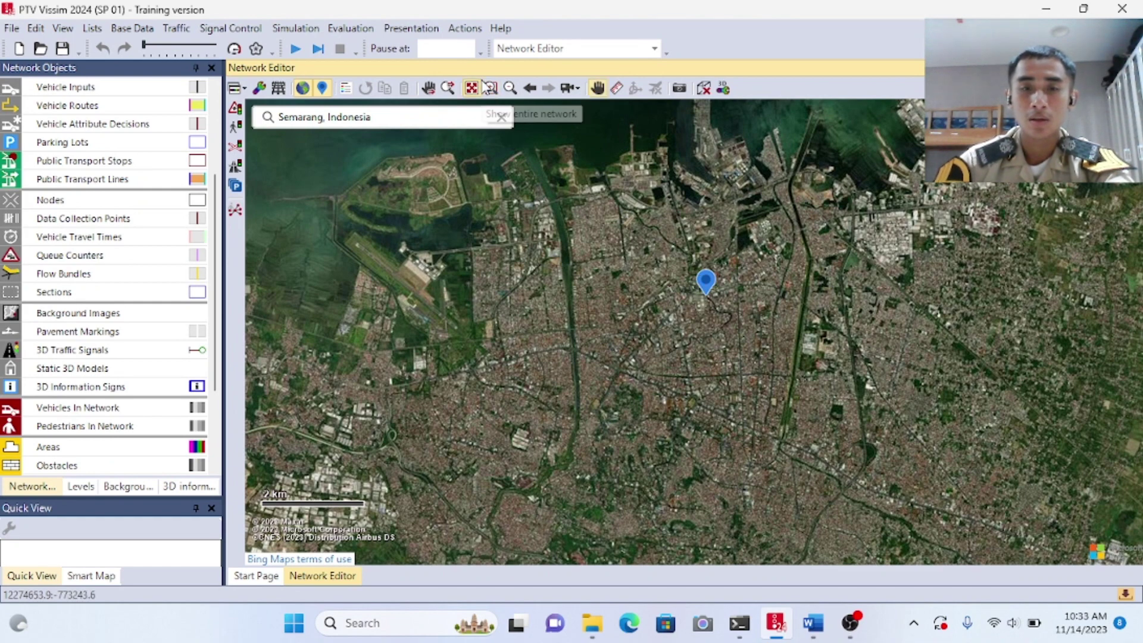
left_click(511, 88)
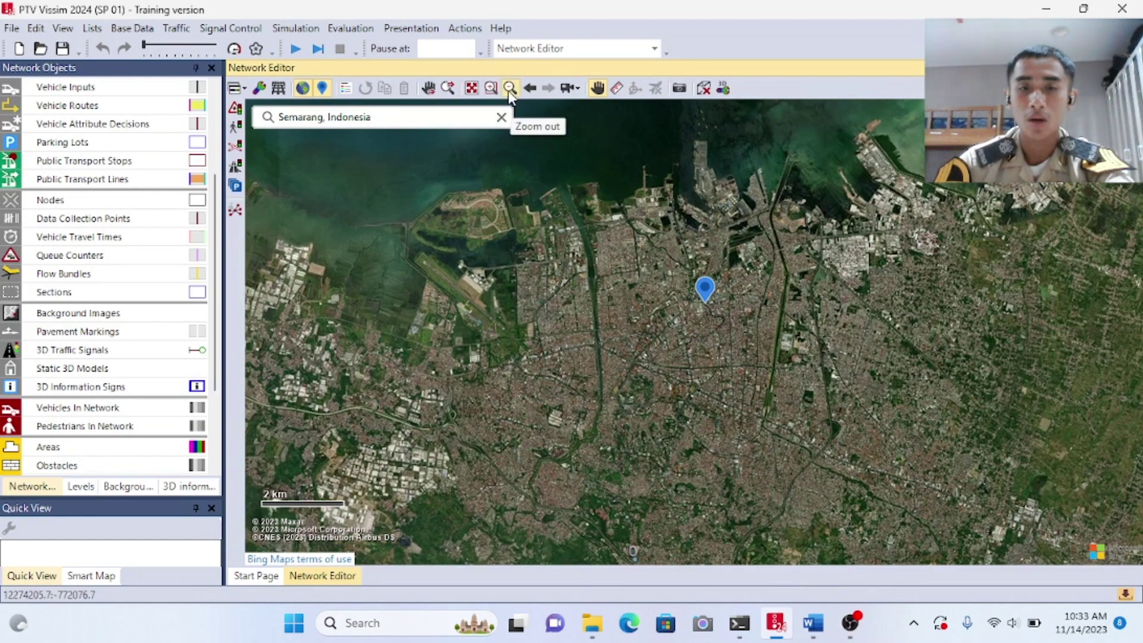
left_click(490, 90)
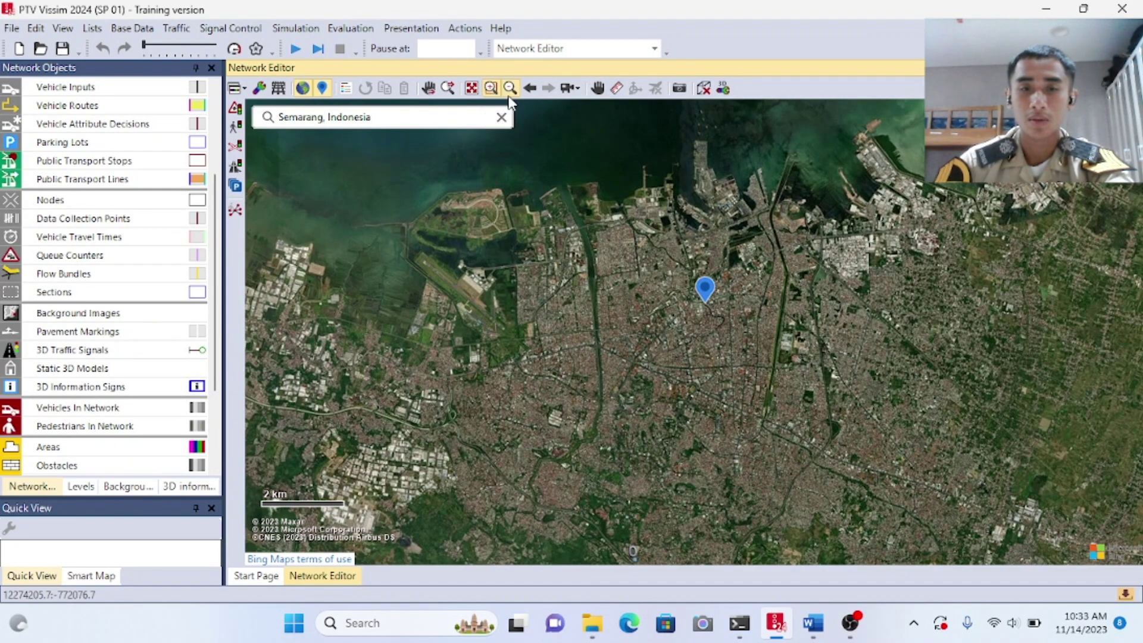
left_click(510, 90)
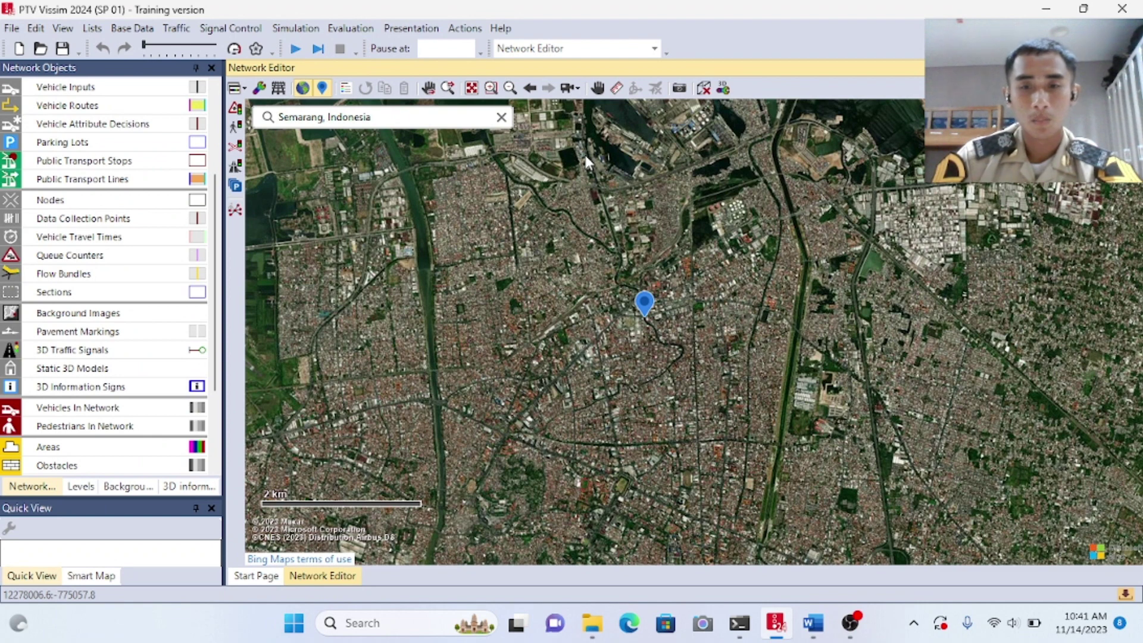
left_click(597, 90)
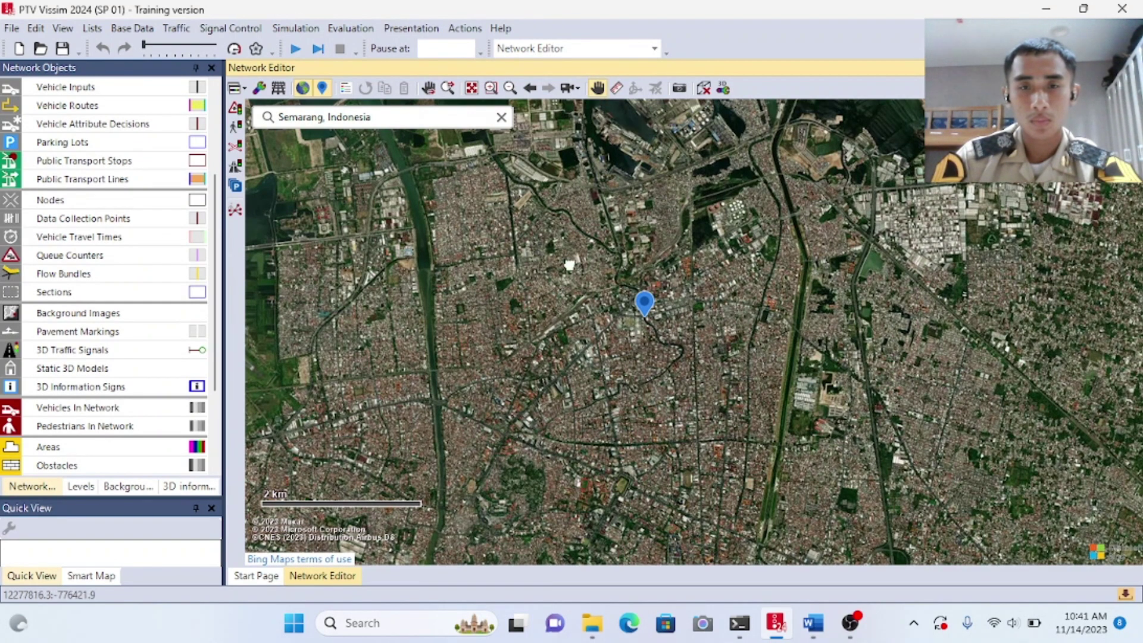
left_click_drag(570, 265, 551, 192)
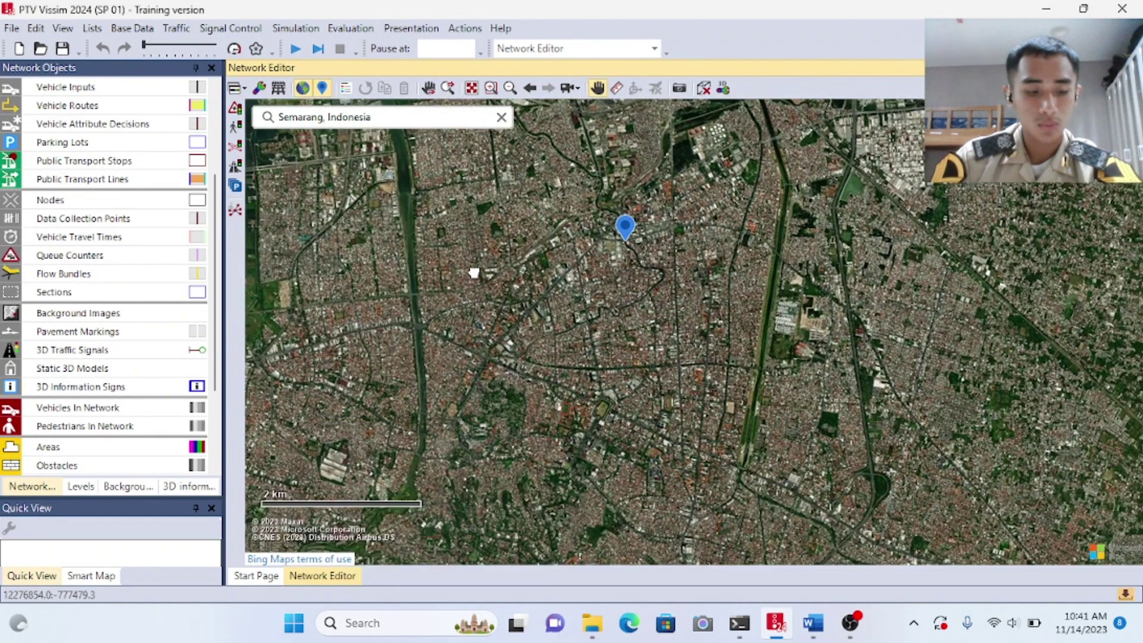
left_click_drag(473, 268, 528, 321)
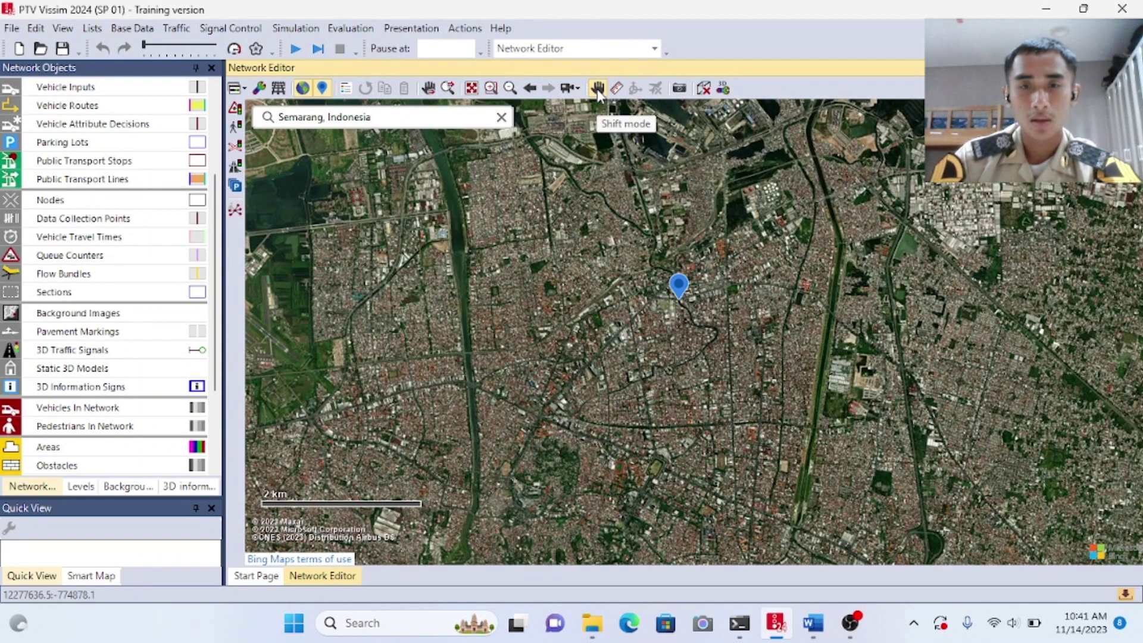
left_click_drag(591, 162, 600, 240)
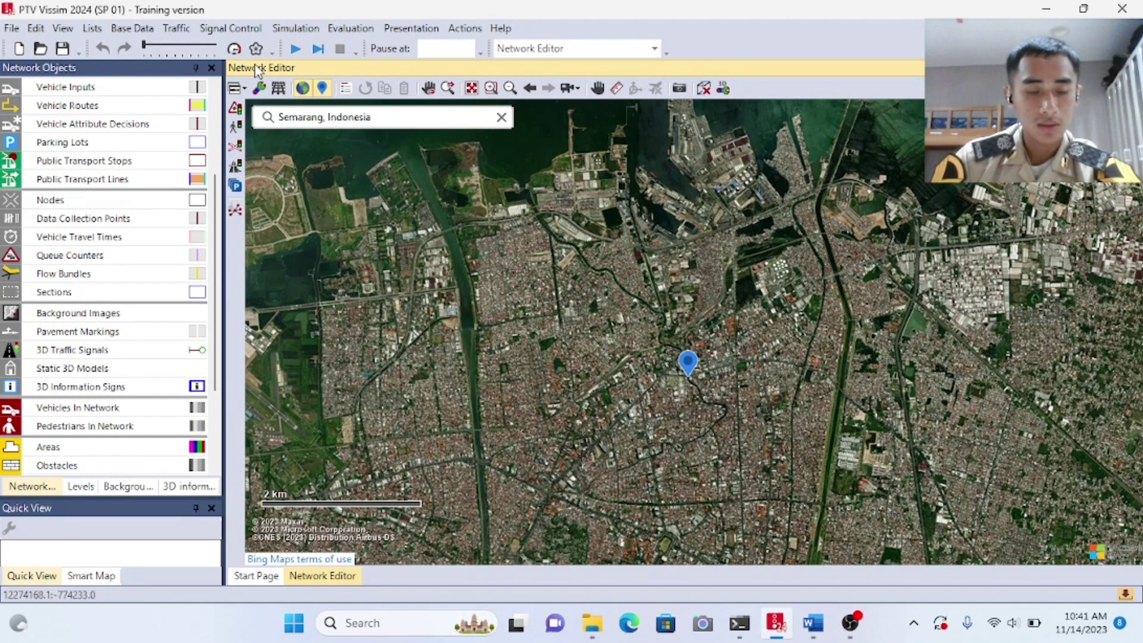
Step: In the network settings, set the traffic regulations to left-hand traffic
left_click(132, 28)
mouse_move(176, 28)
mouse_move(134, 28)
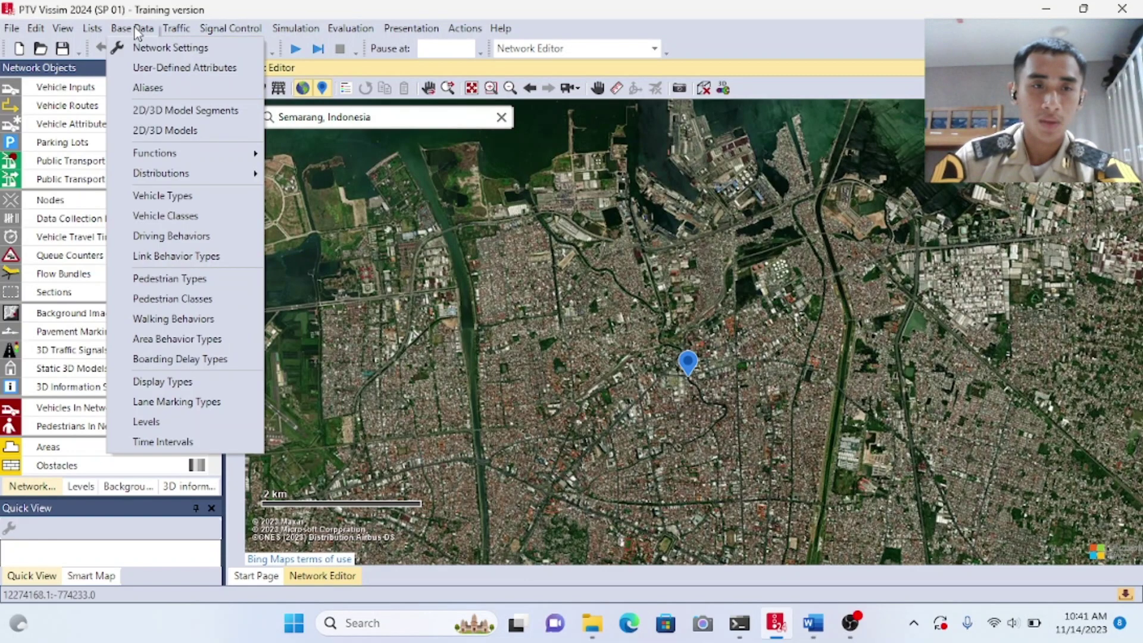
left_click(154, 51)
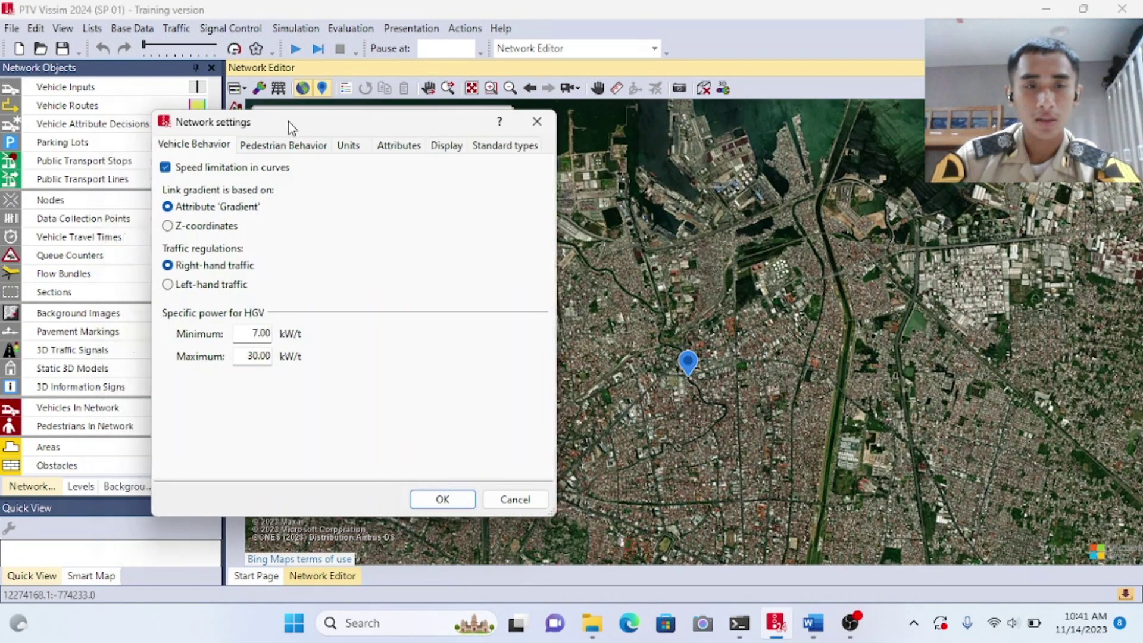
left_click_drag(249, 123, 403, 136)
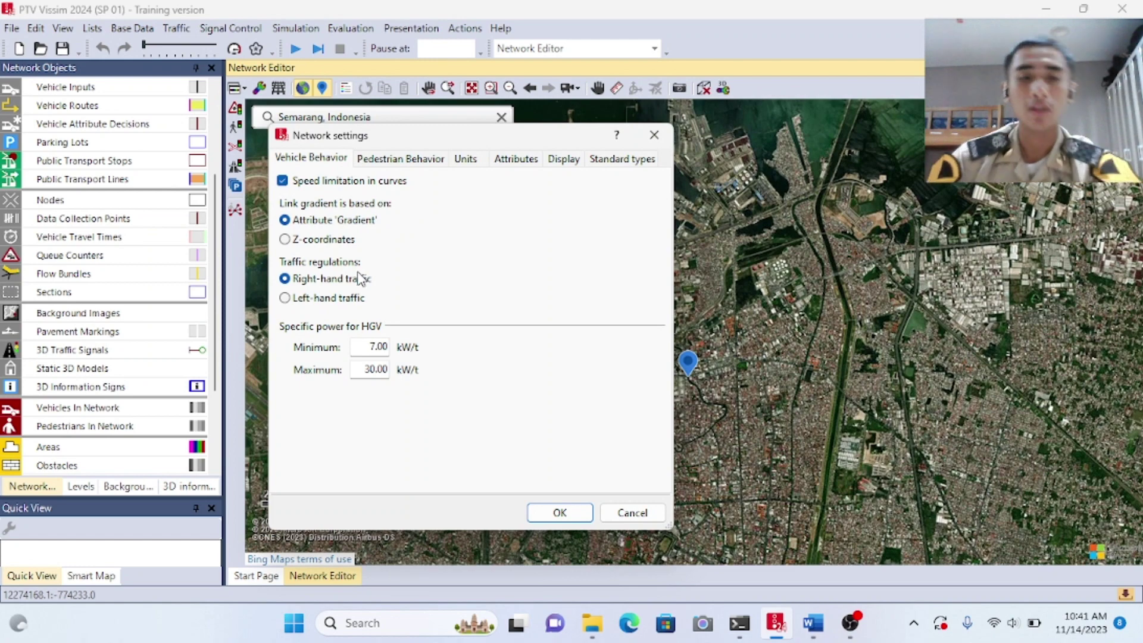
left_click(285, 299)
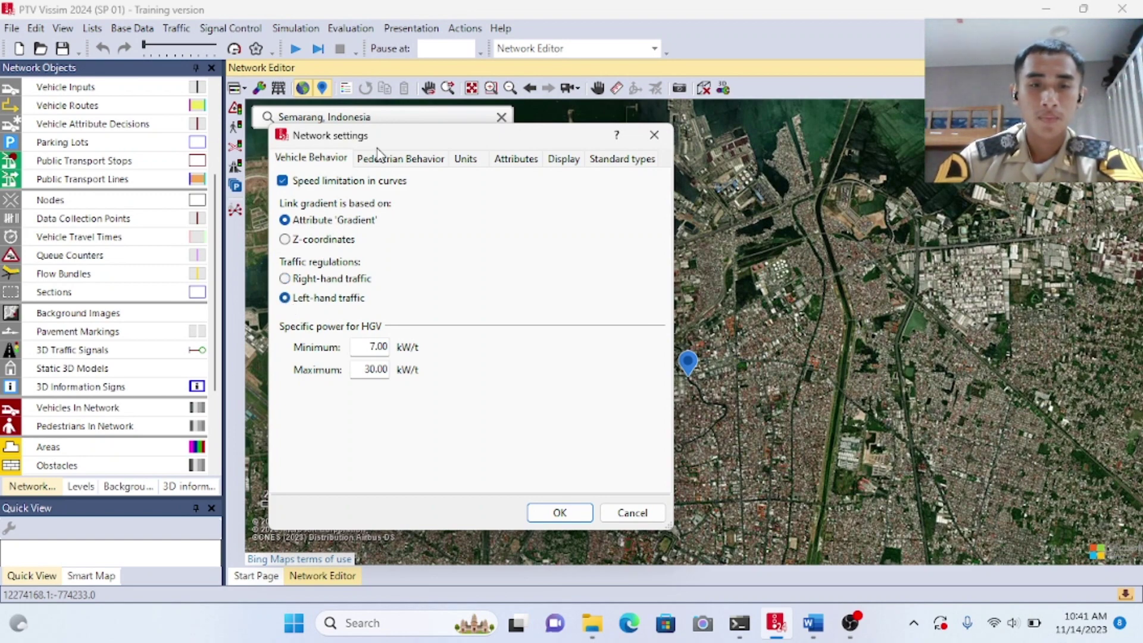
Step: Review the pedestrian behavior, units, attributes, display and standard type settings, and apply the network settings, accepting the required driving behavior adjustment
left_click(400, 163)
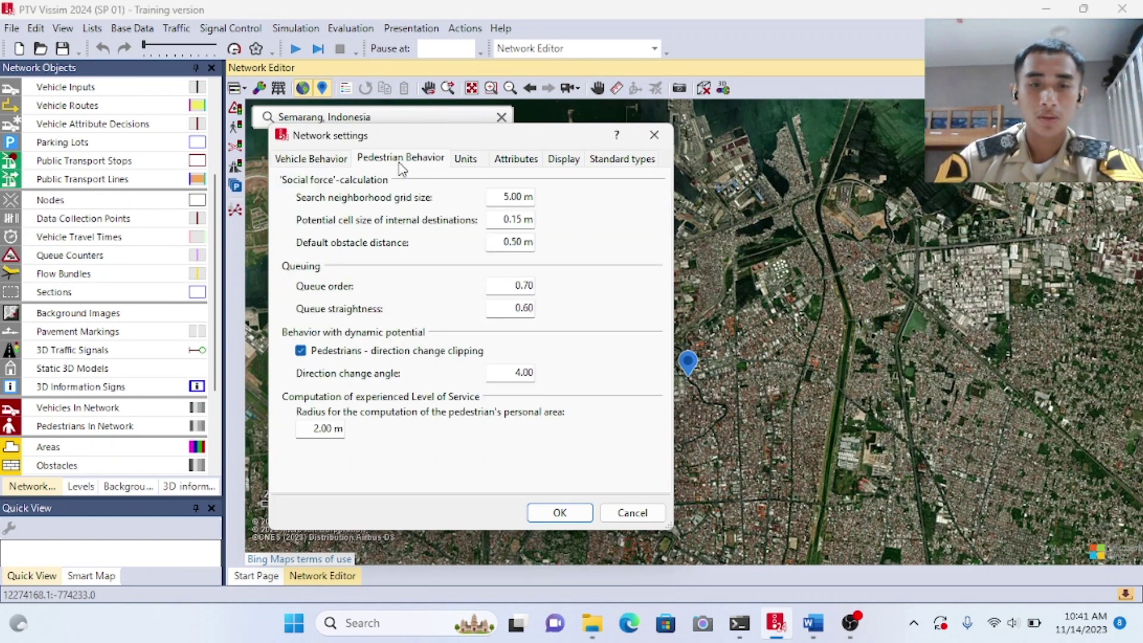
left_click(467, 162)
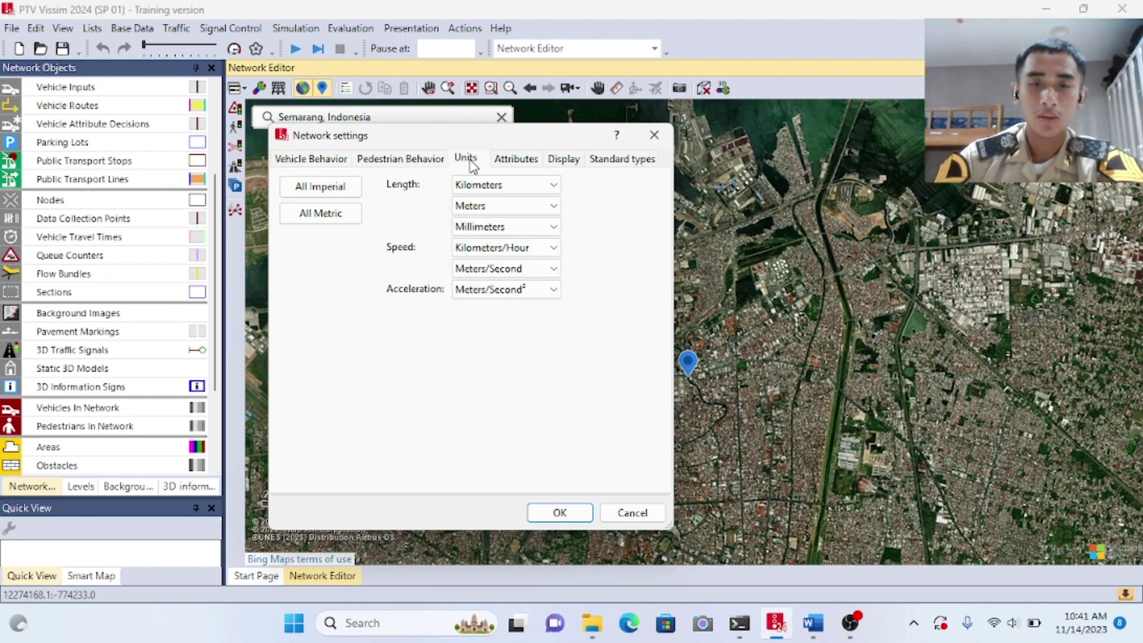
left_click(516, 160)
left_click(565, 161)
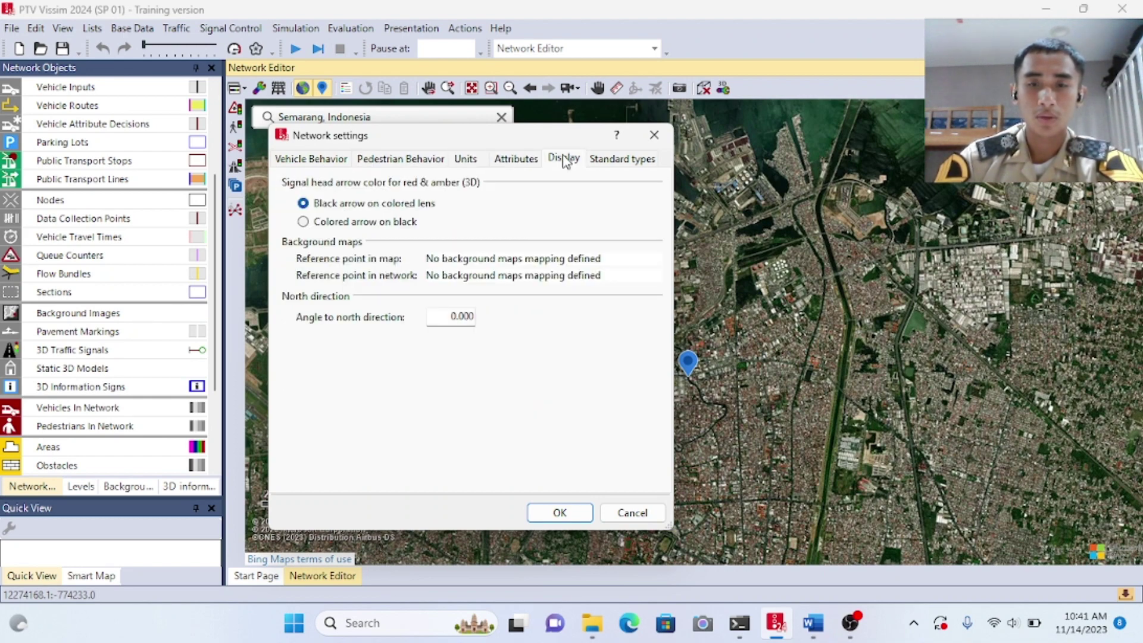
left_click(610, 160)
left_click(374, 162)
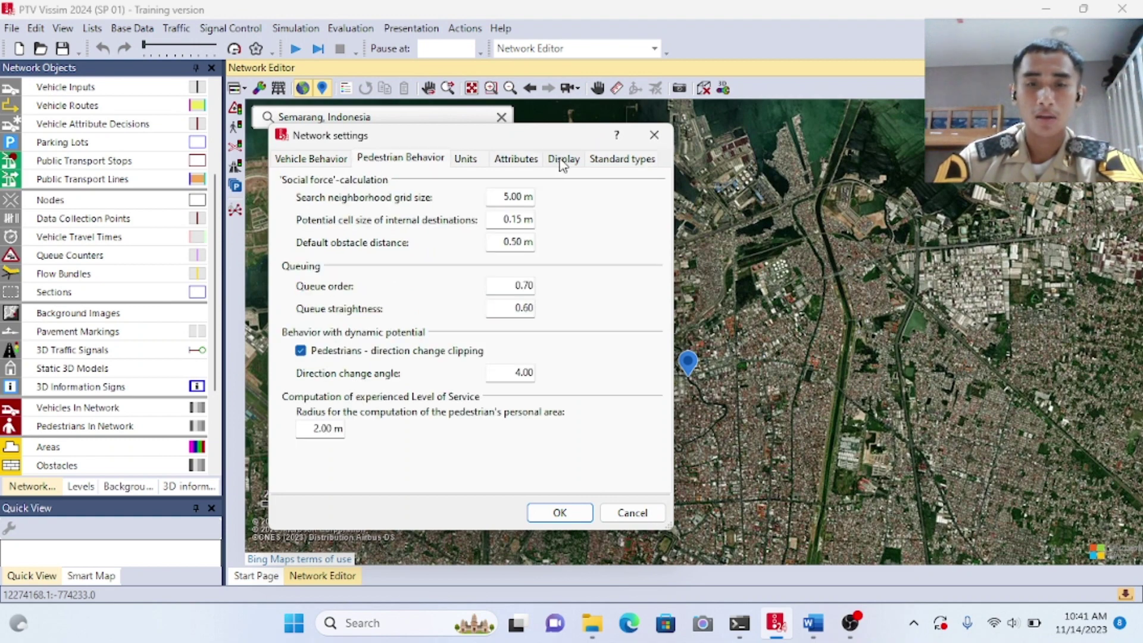
left_click(330, 162)
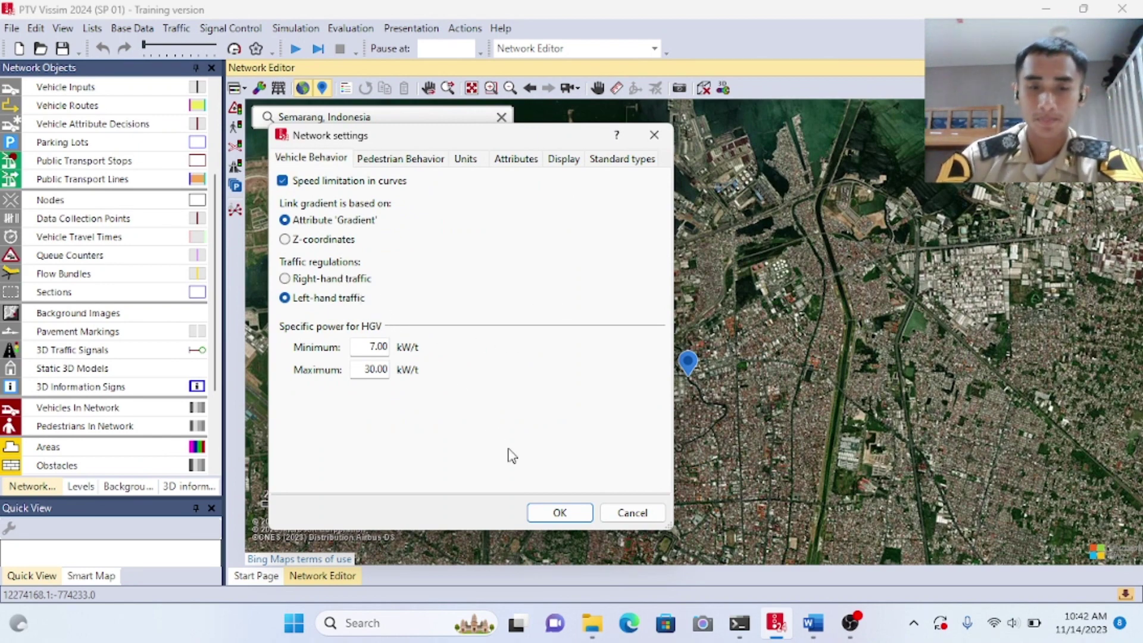
left_click(556, 513)
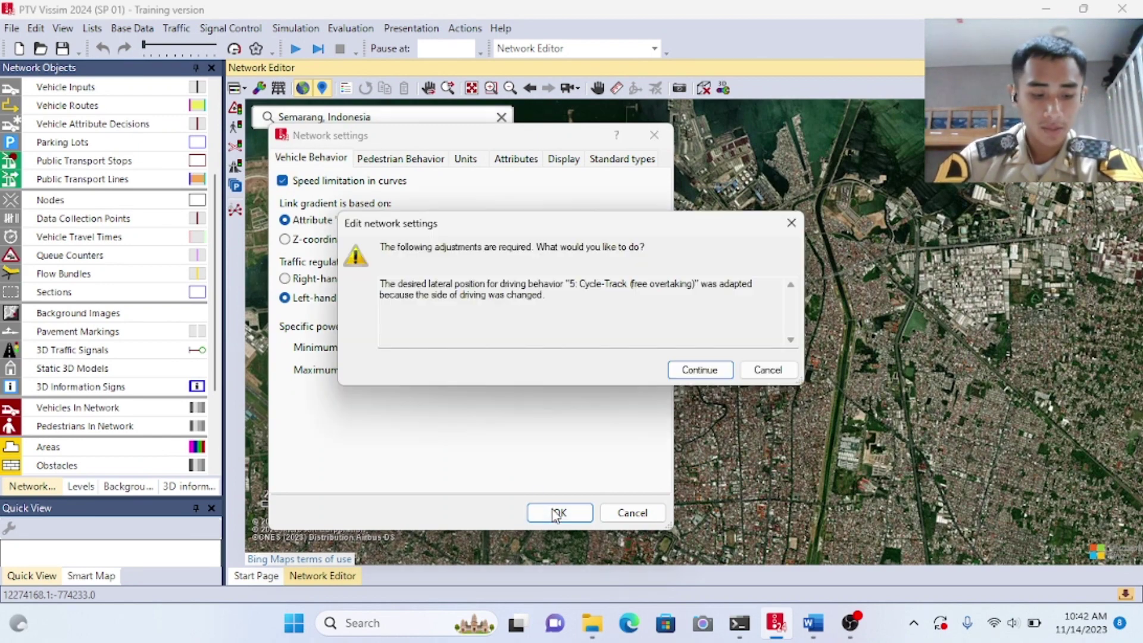
left_click(701, 370)
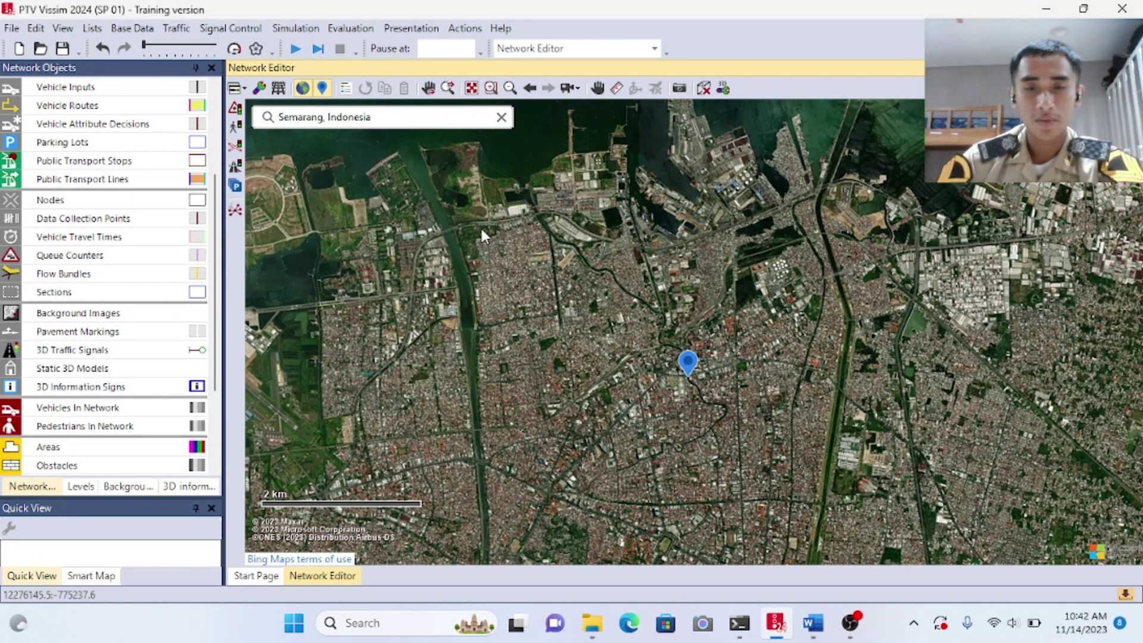
Step: Switch the background map off and on again, and try Bing Maps (Aerial View) and PTV Blackmarble as map provider
left_click(302, 90)
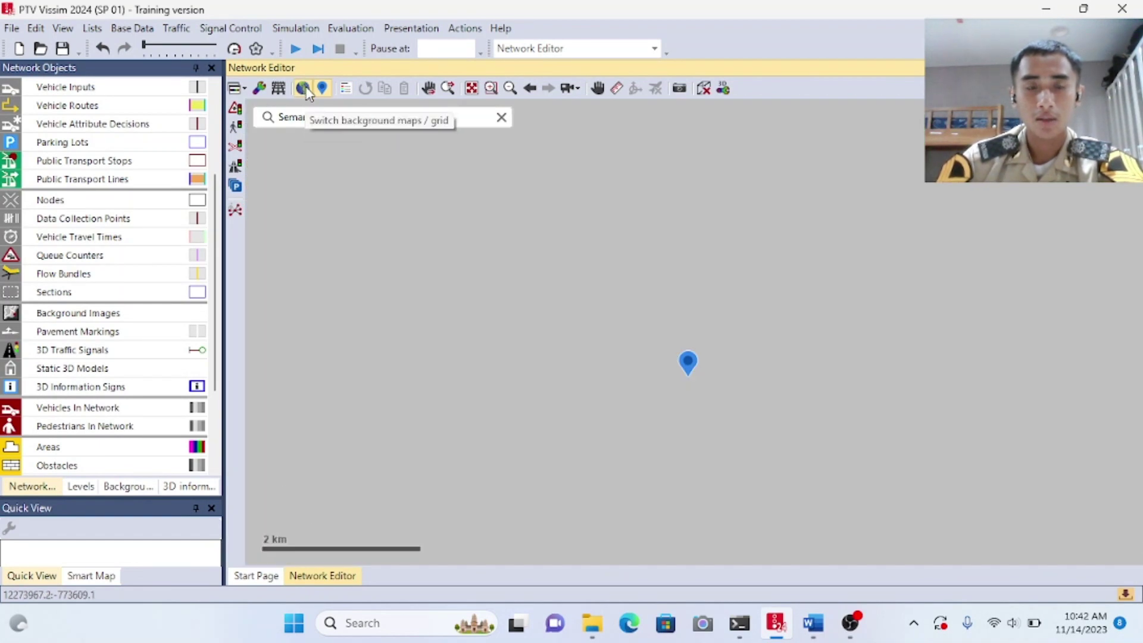
left_click(304, 89)
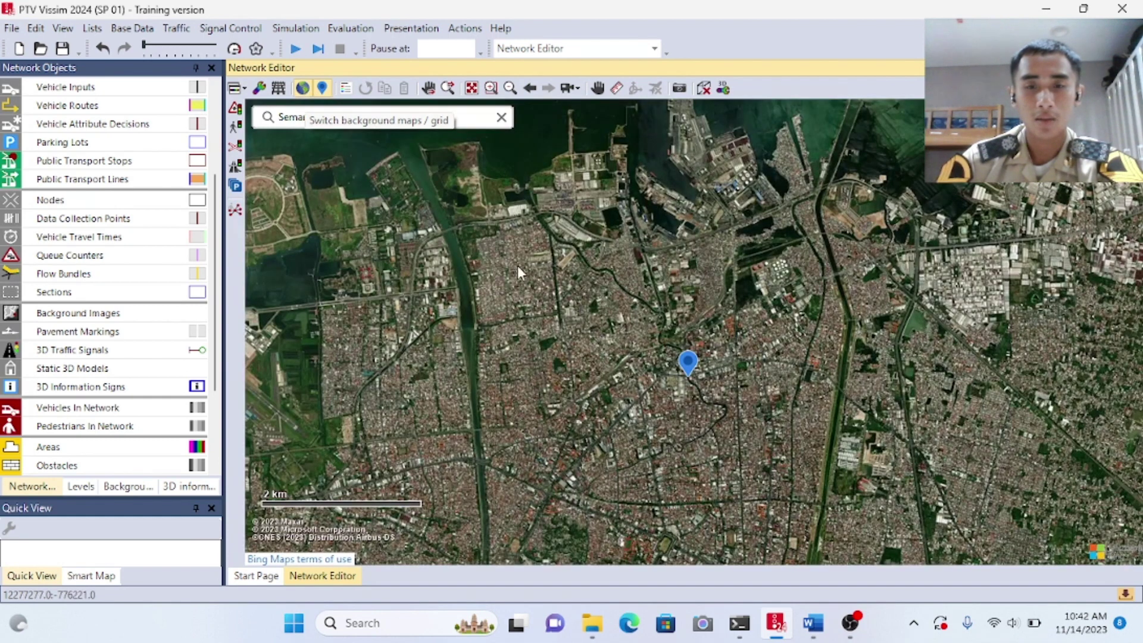
left_click(260, 88)
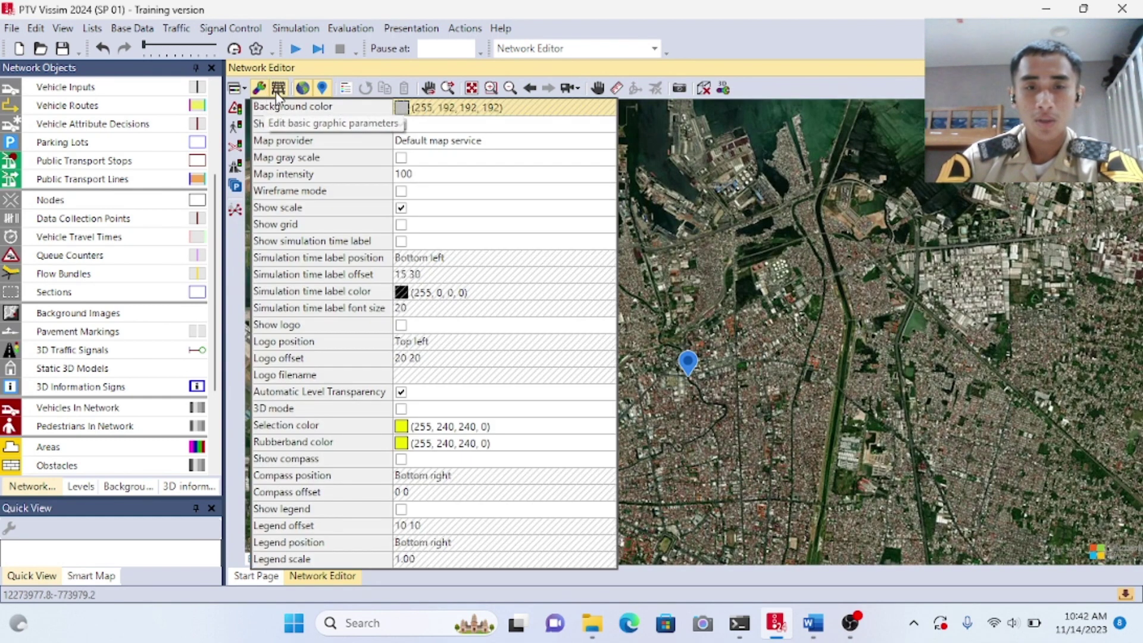
left_click(608, 142)
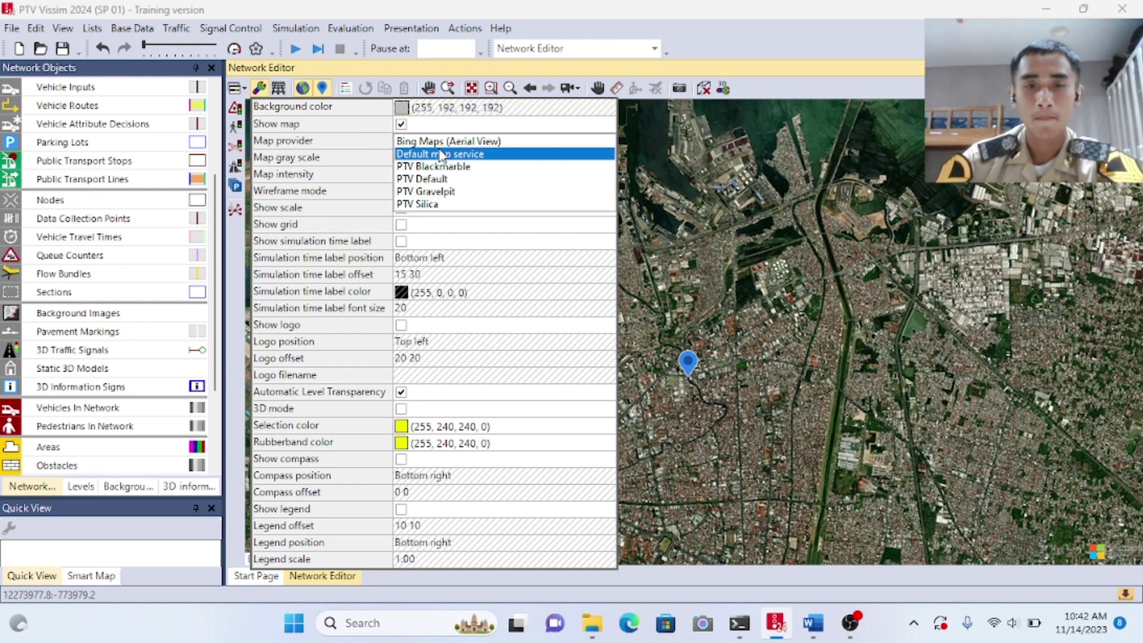
left_click(479, 142)
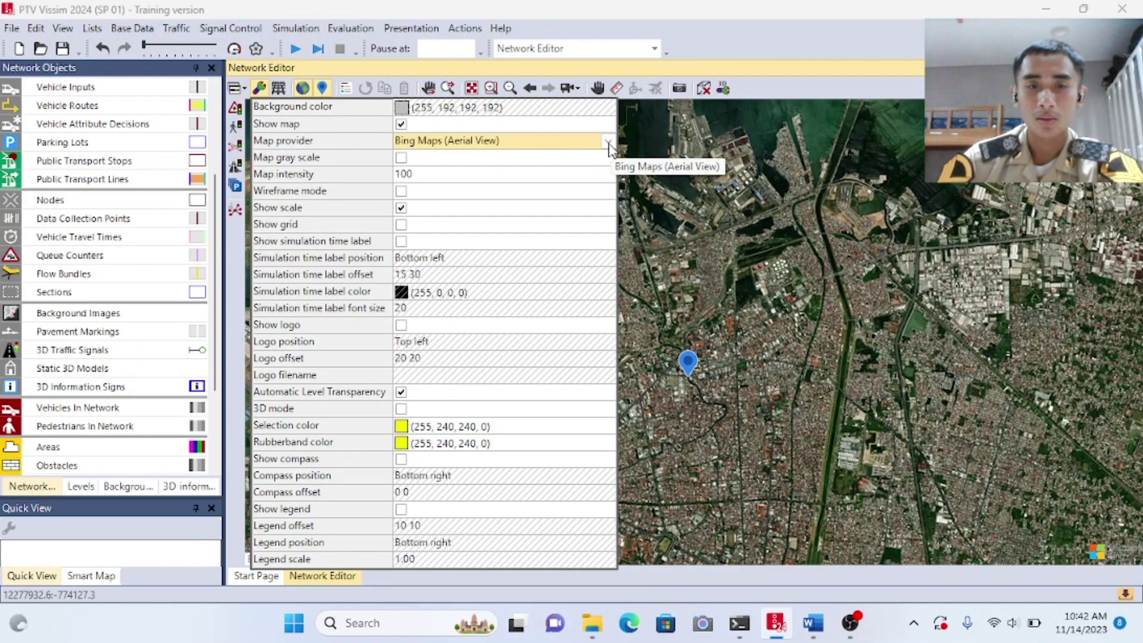
left_click(609, 144)
left_click(462, 169)
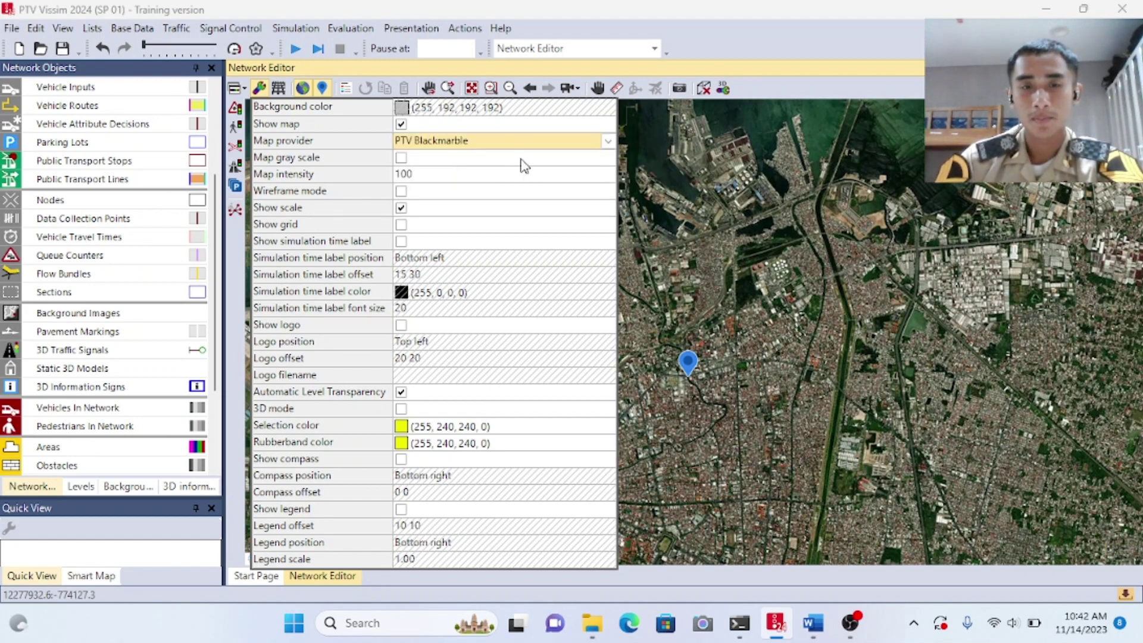
Step: Try PTV Default, PTV Gravelpit and PTV Silica as the provider of the background map
left_click(608, 143)
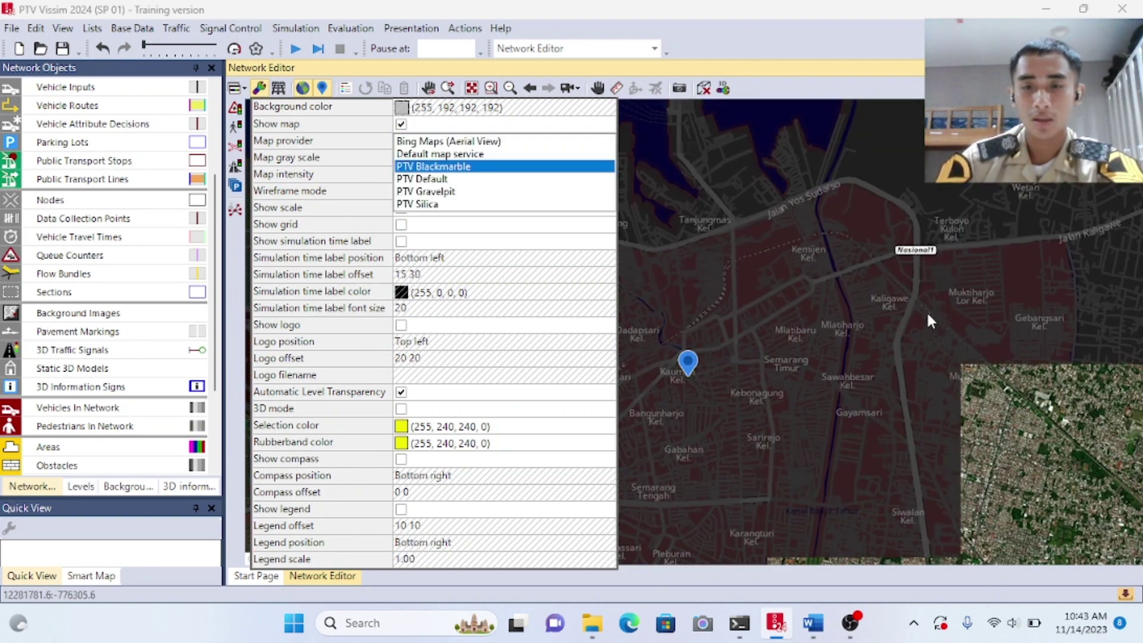
left_click(423, 179)
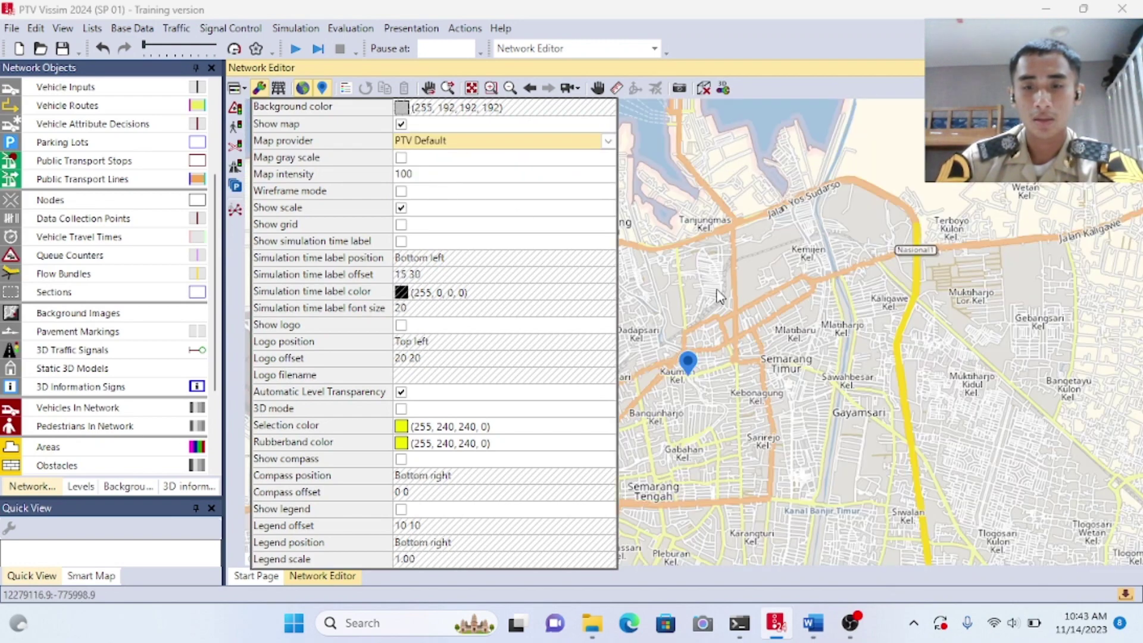
left_click(608, 141)
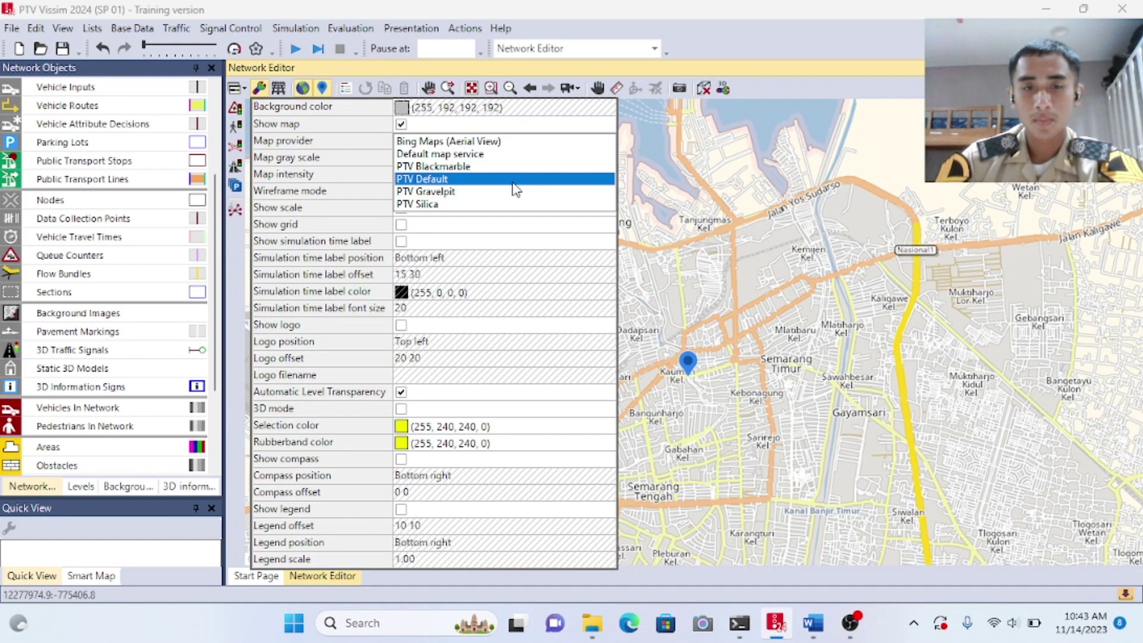
left_click(458, 197)
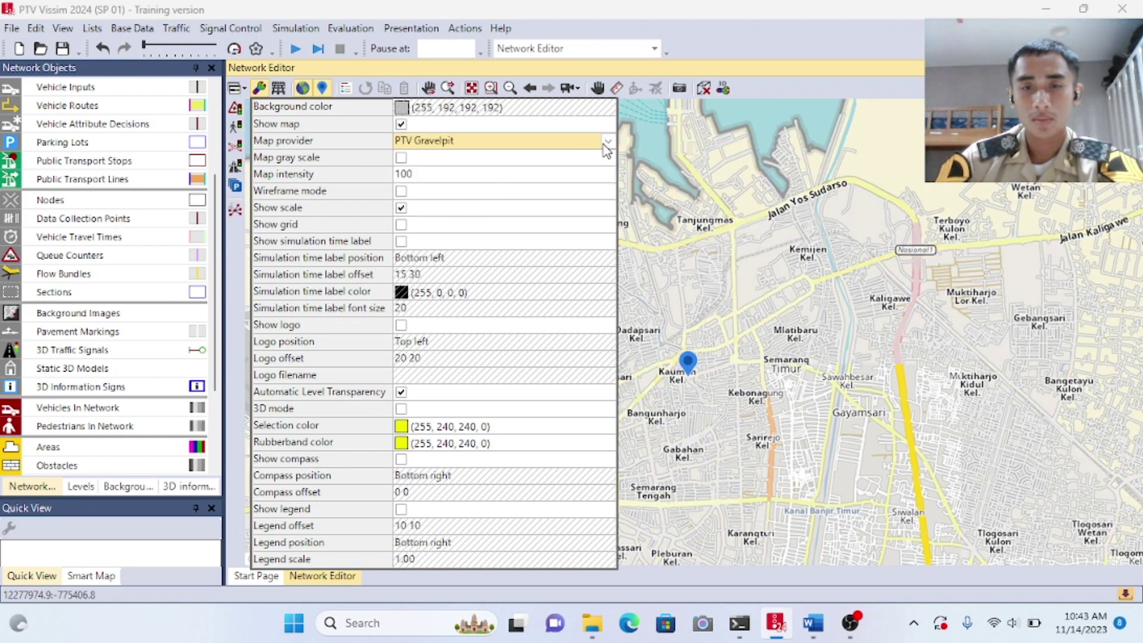
left_click(608, 141)
left_click(484, 204)
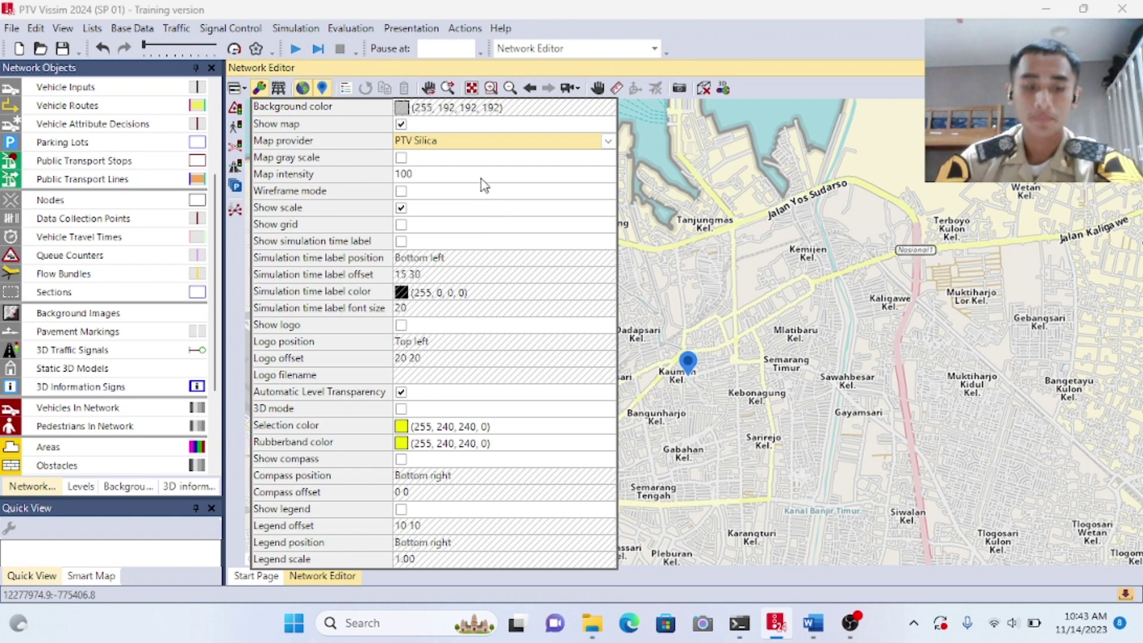
Step: Set the map provider back to Default map service and close the basic graphic parameters
left_click(610, 143)
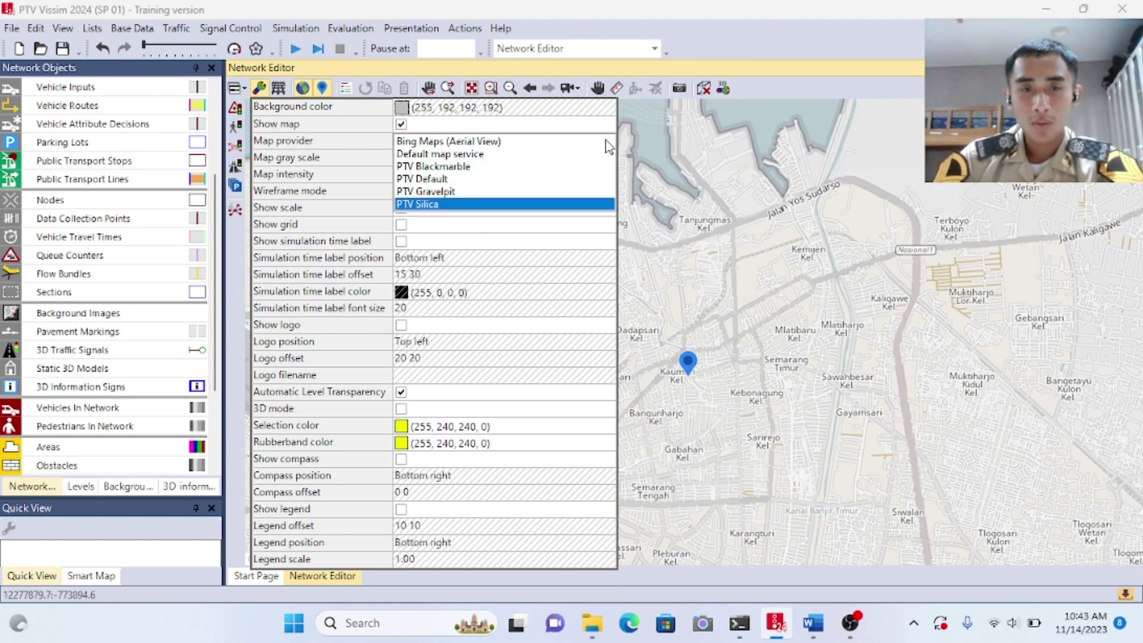
left_click(470, 156)
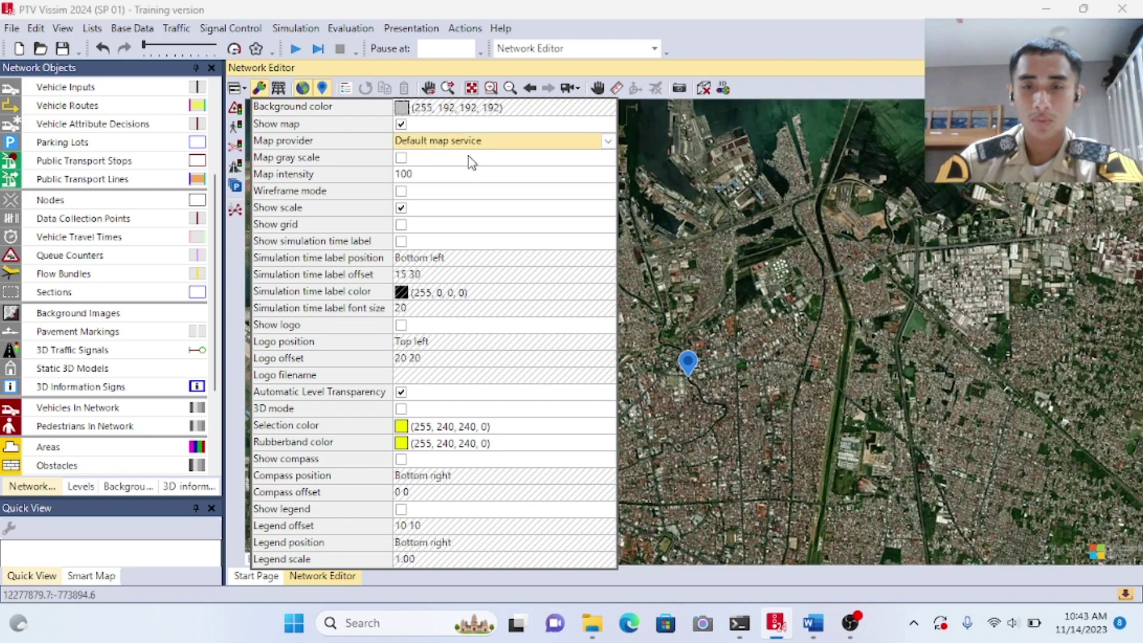
left_click(640, 158)
Step: Hide the background map and start adding a new background image to the empty network
left_click(306, 92)
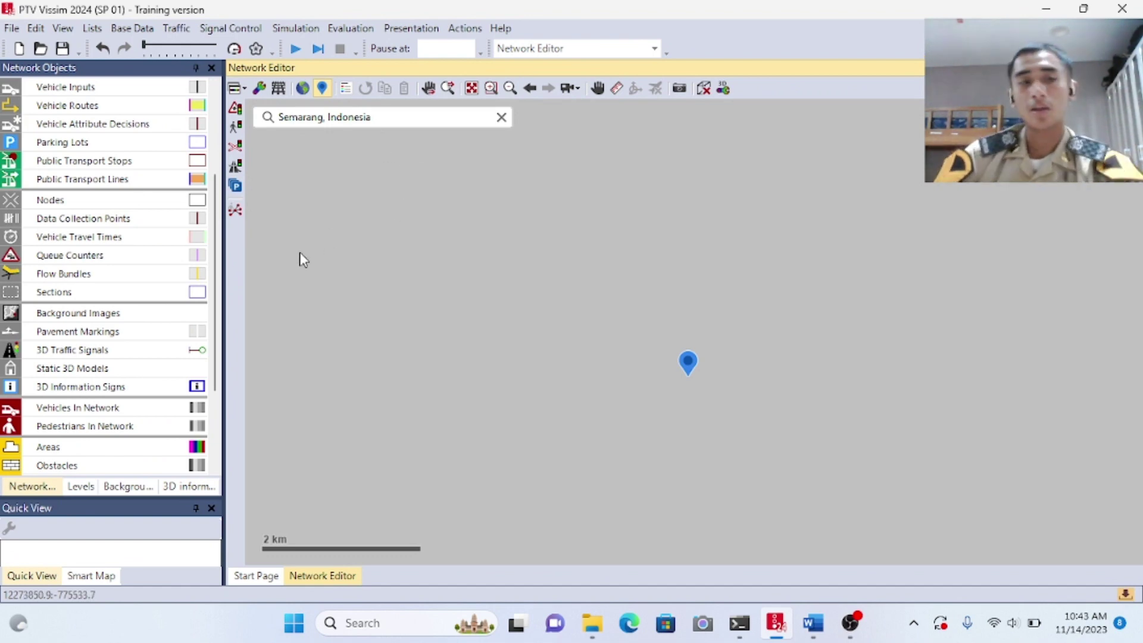
left_click(106, 314)
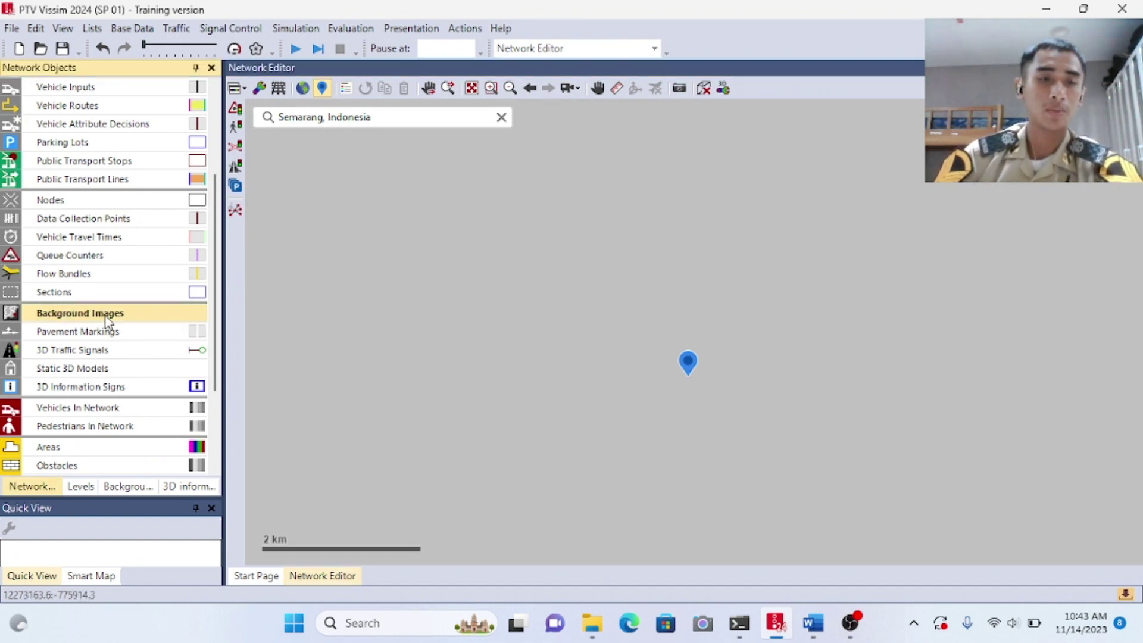
left_click(616, 285)
right_click(611, 279)
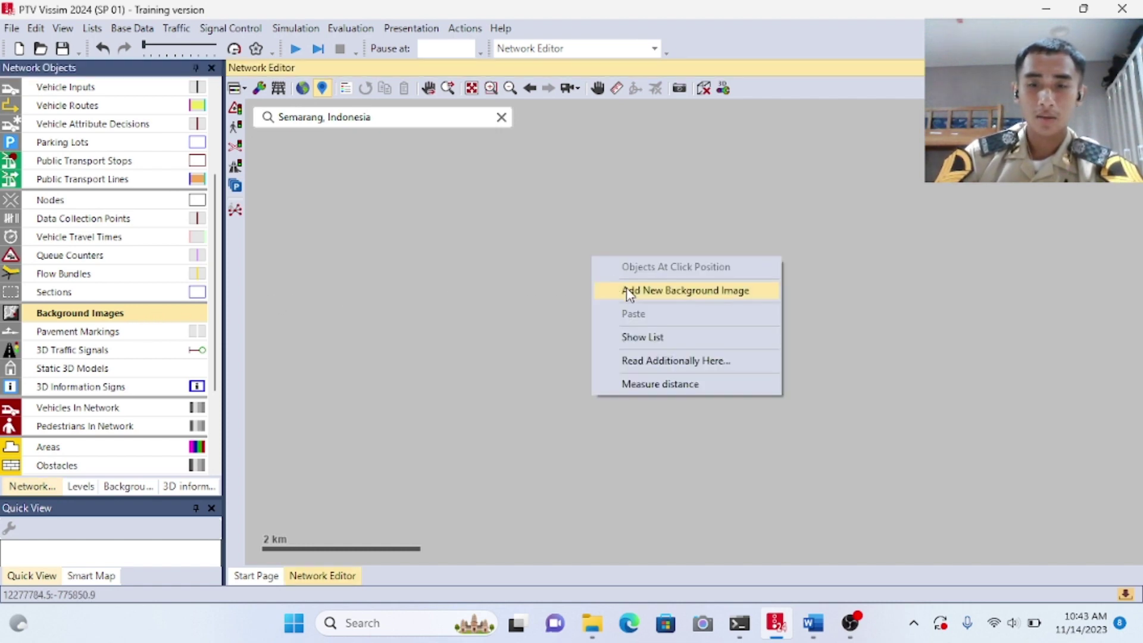
left_click(630, 292)
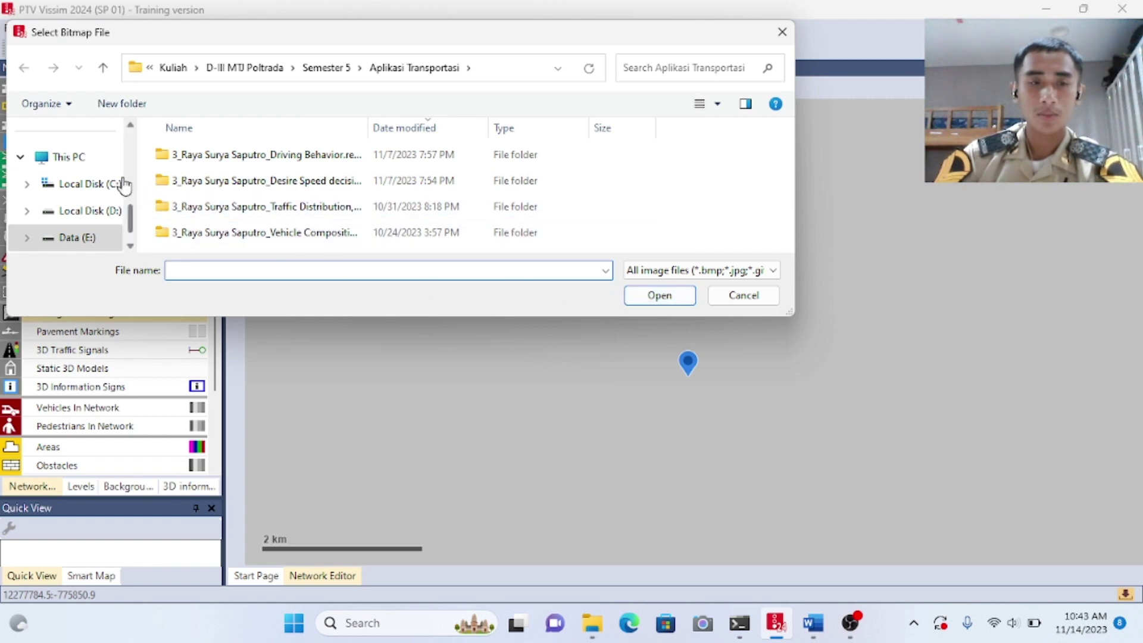
Step: Load the Background Map JPG file from the Downloads folder as the background image
scroll(110, 186, "down", 1)
scroll(107, 189, "up", 3)
scroll(106, 190, "up", 5)
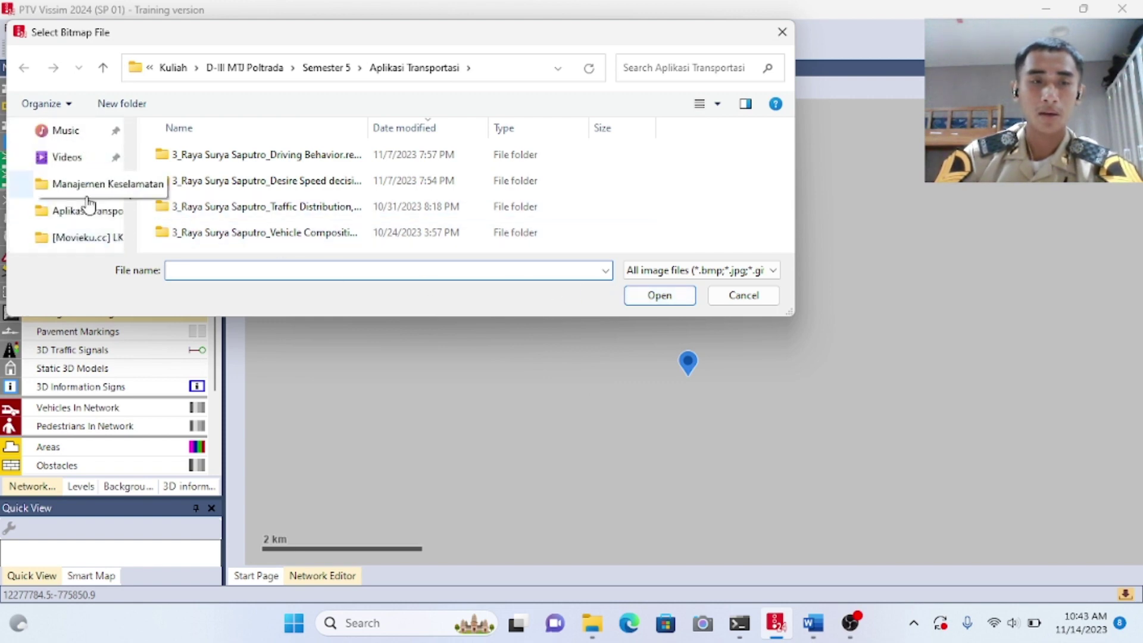
left_click(73, 129)
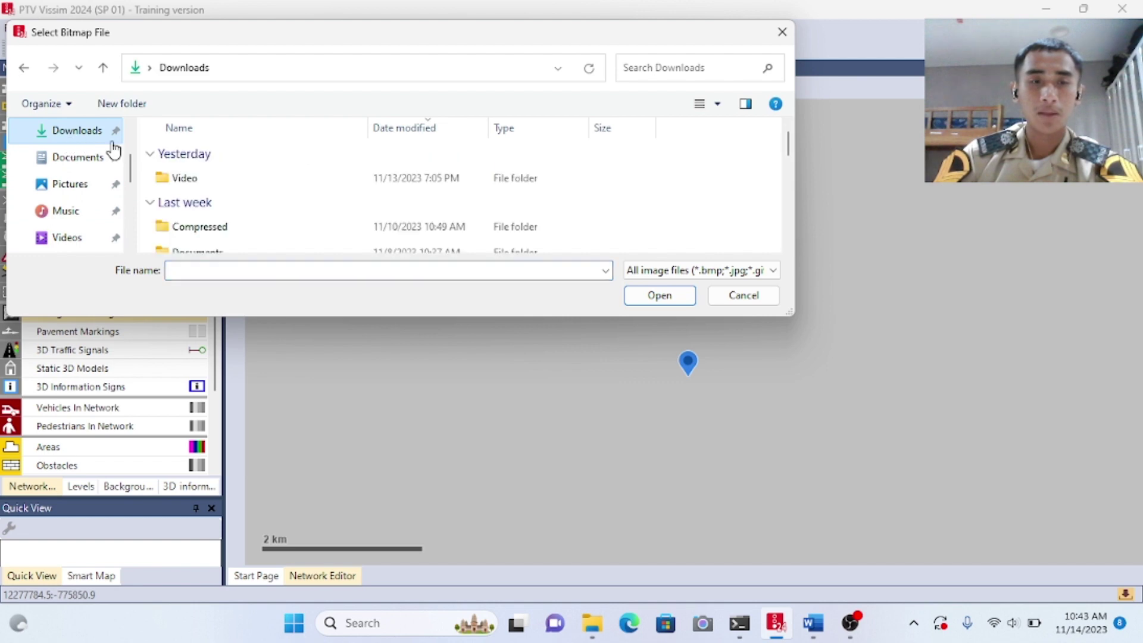
scroll(314, 210, "down", 2)
scroll(314, 210, "down", 3)
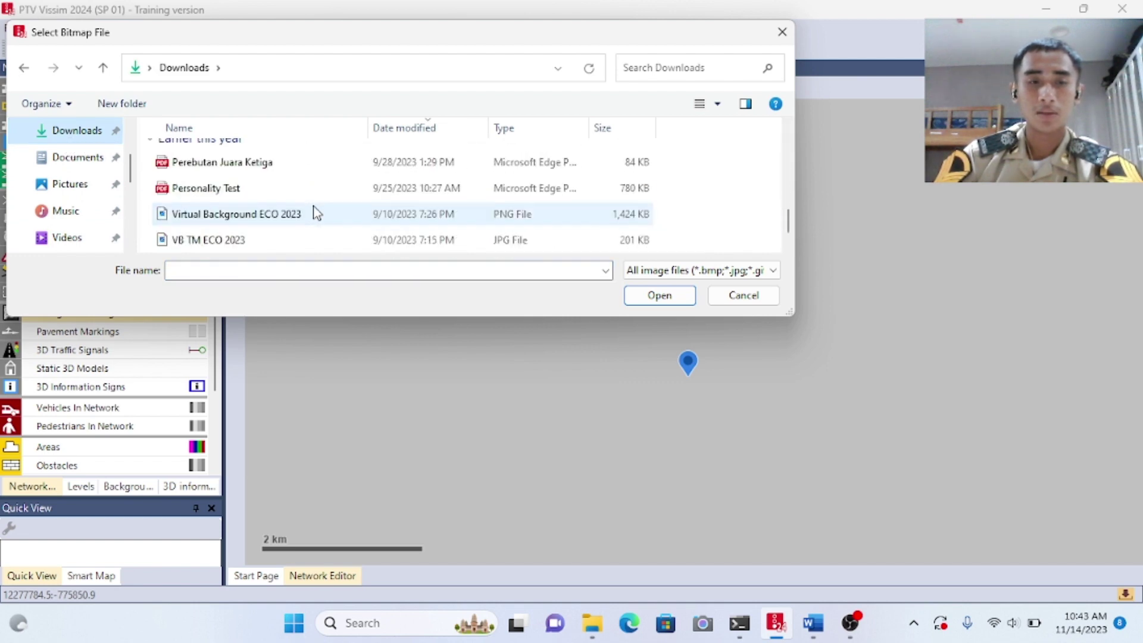
scroll(312, 209, "up", 2)
left_click(238, 184)
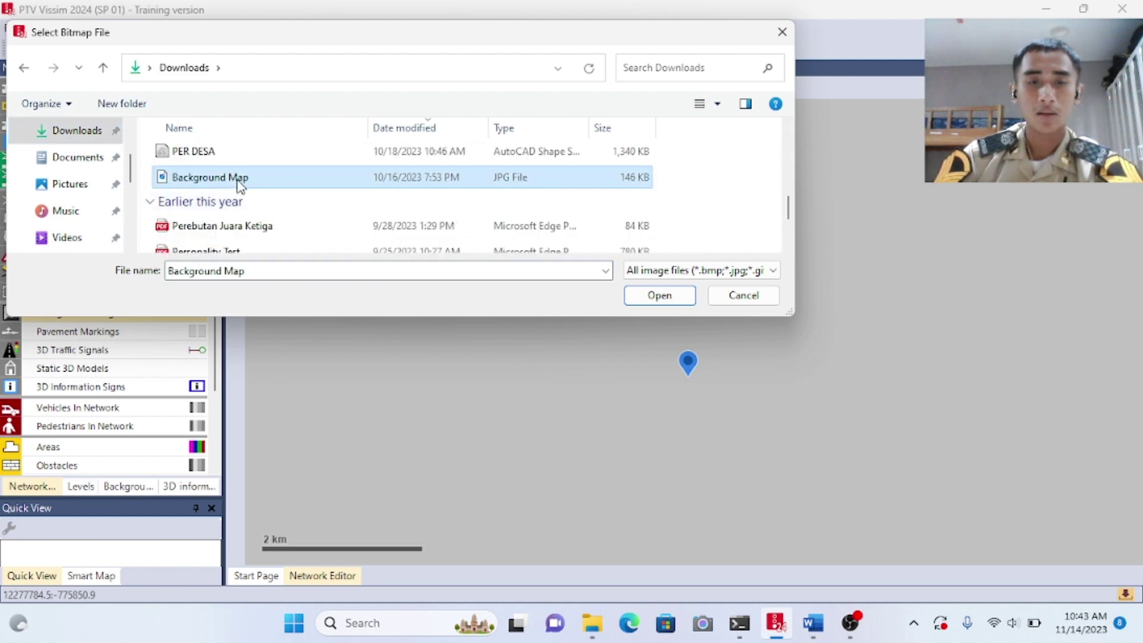
left_click(651, 298)
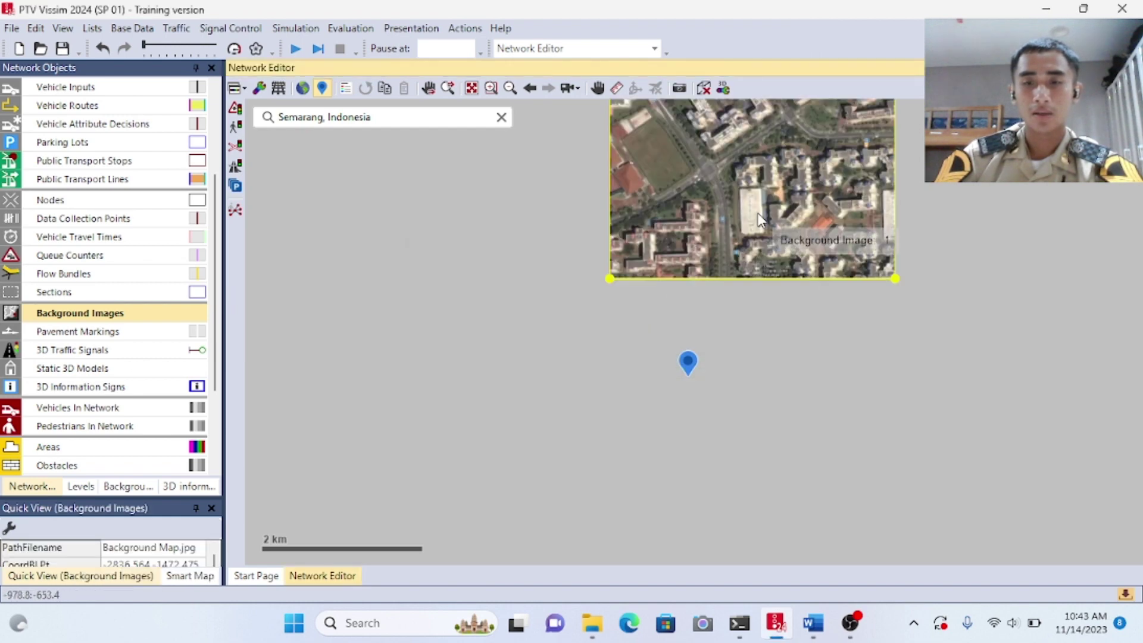
Step: Examine the roads and intersections on the inserted background image at different zoom levels
left_click(597, 88)
left_click_drag(702, 202, 612, 290)
scroll(612, 290, "up", 2)
left_click_drag(658, 228, 561, 338)
scroll(655, 283, "up", 1)
scroll(613, 276, "down", 1)
scroll(561, 337, "up", 2)
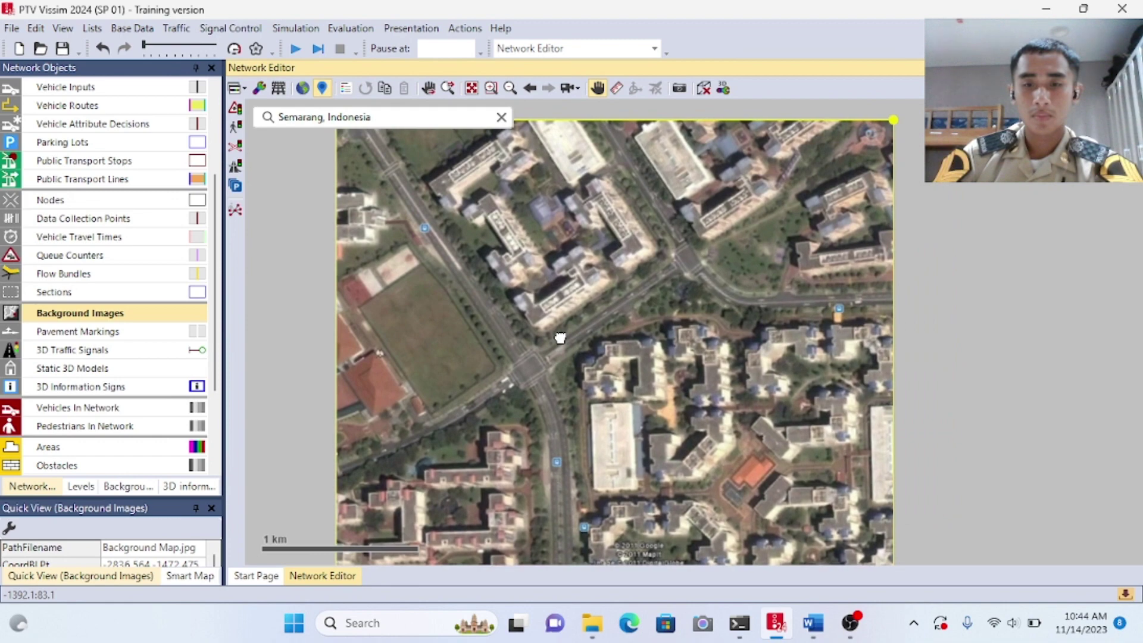
scroll(560, 338, "up", 1)
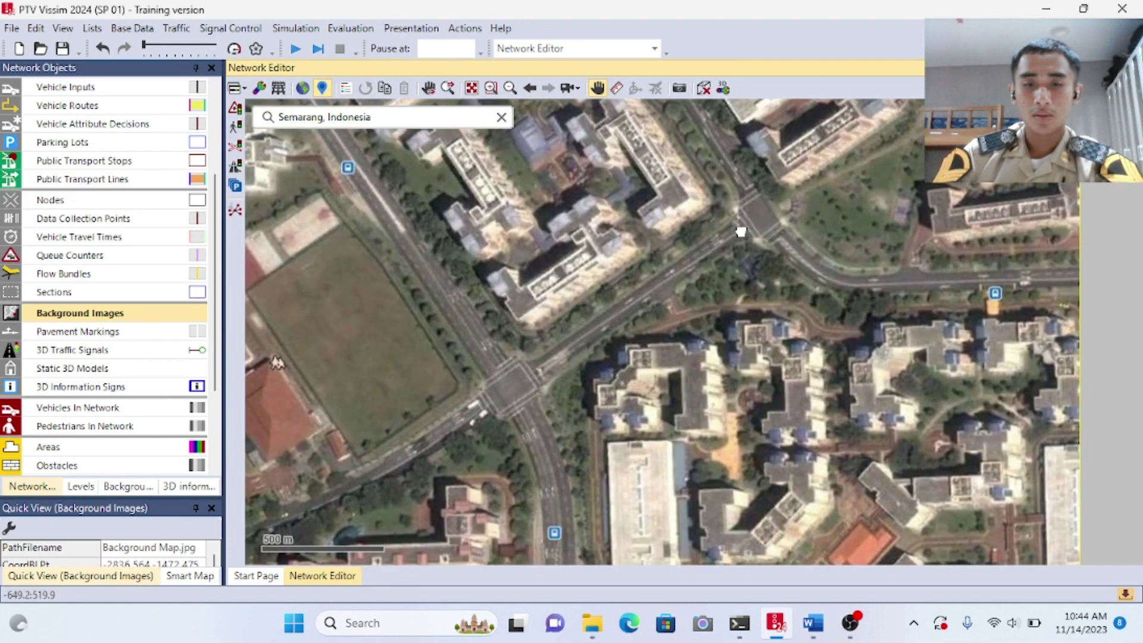
scroll(565, 311, "down", 1)
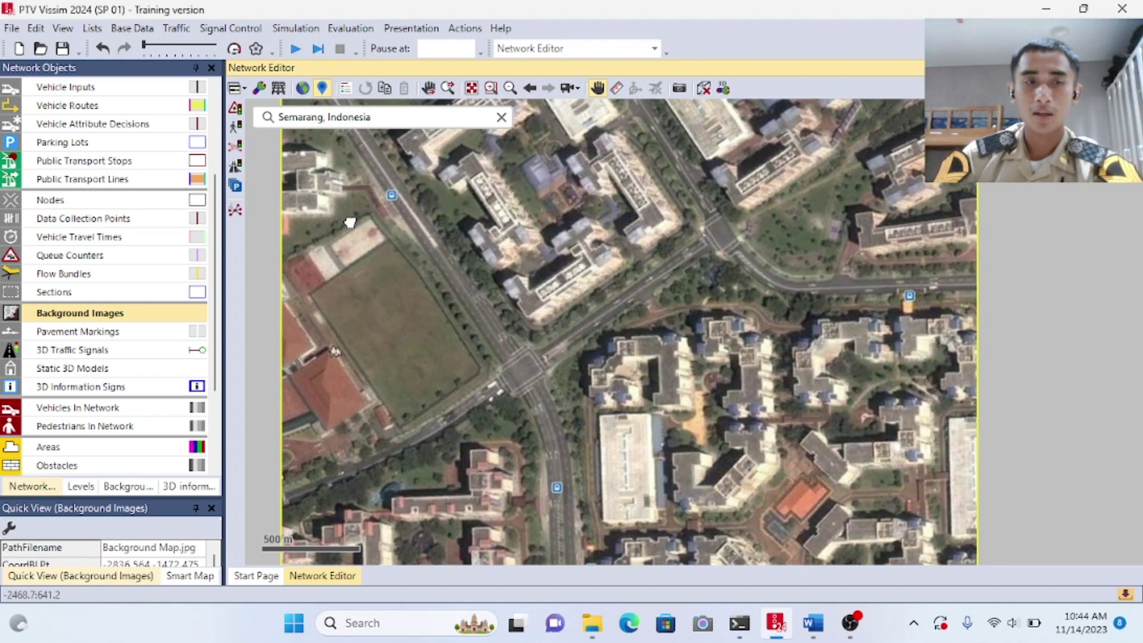
Step: Make Links the active network object type and turn off shift mode in the Network Editor
scroll(216, 237, "up", 3)
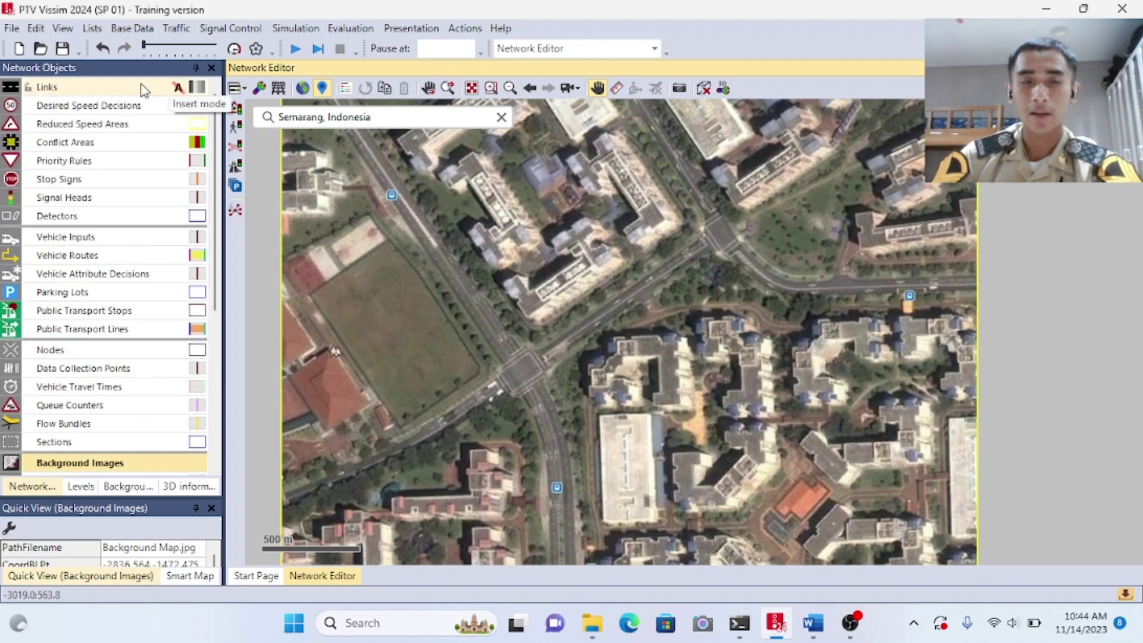
left_click(90, 87)
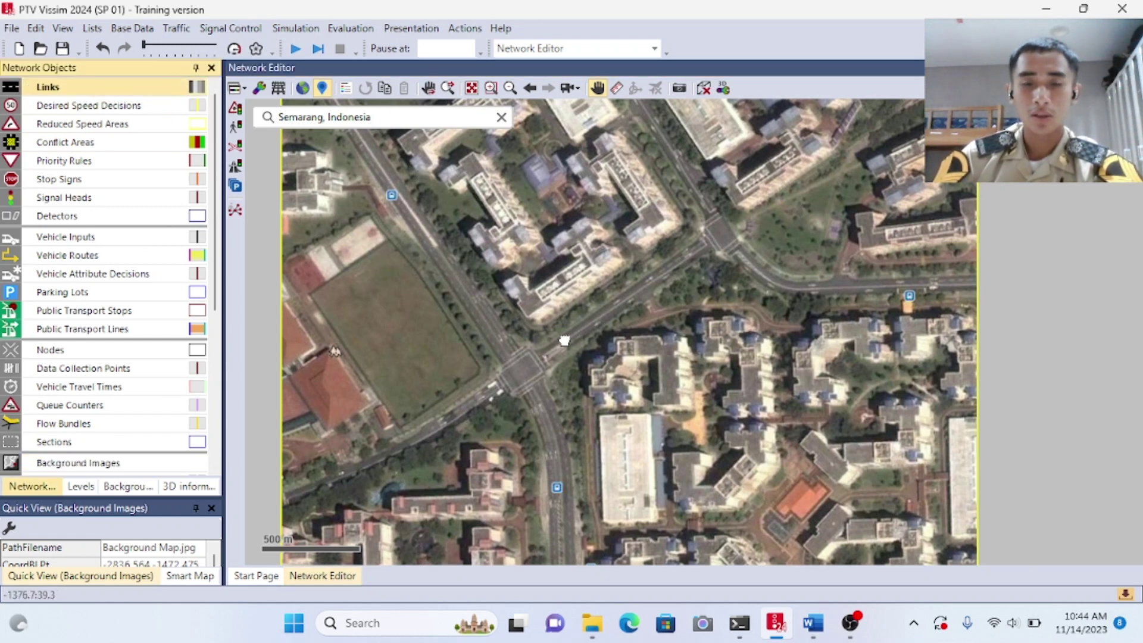
left_click(597, 89)
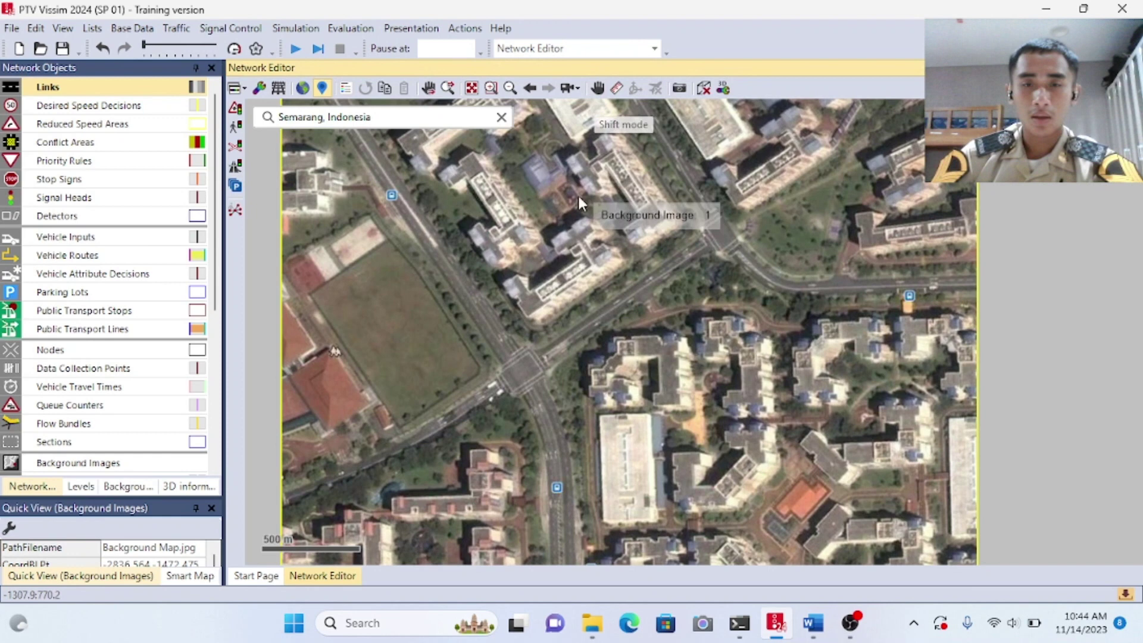
Step: Scale the background image by setting the distance between its two main road intersections to 400 m
right_click(517, 385)
left_click(547, 502)
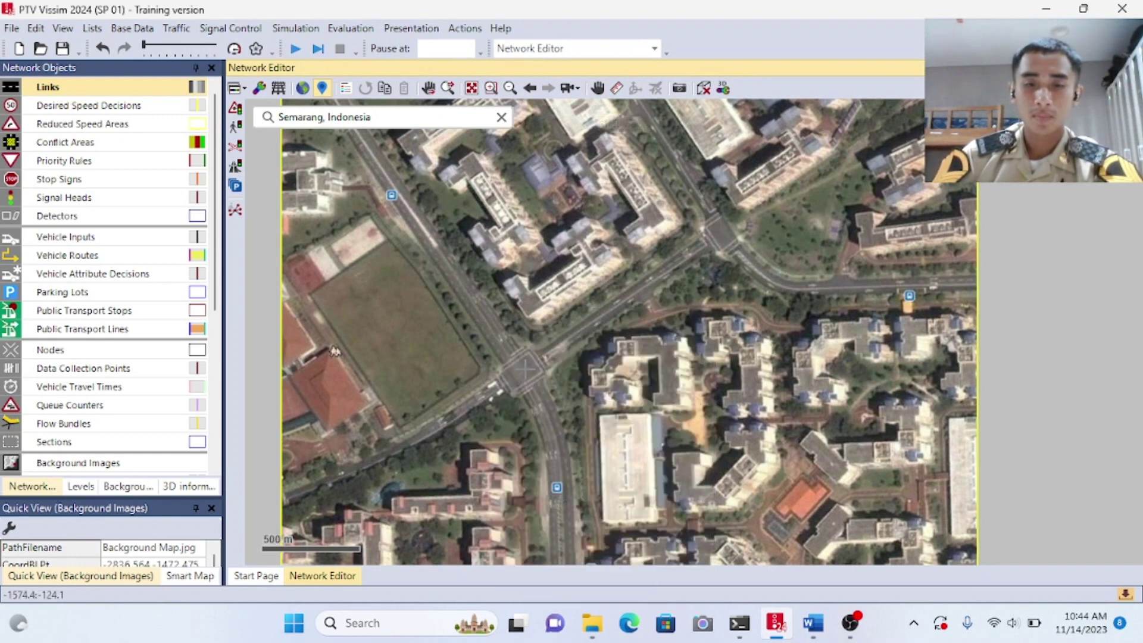
mouse_move(525, 370)
left_mouse_down()
mouse_move(557, 337)
mouse_move(641, 299)
mouse_move(691, 246)
mouse_move(725, 230)
left_mouse_up()
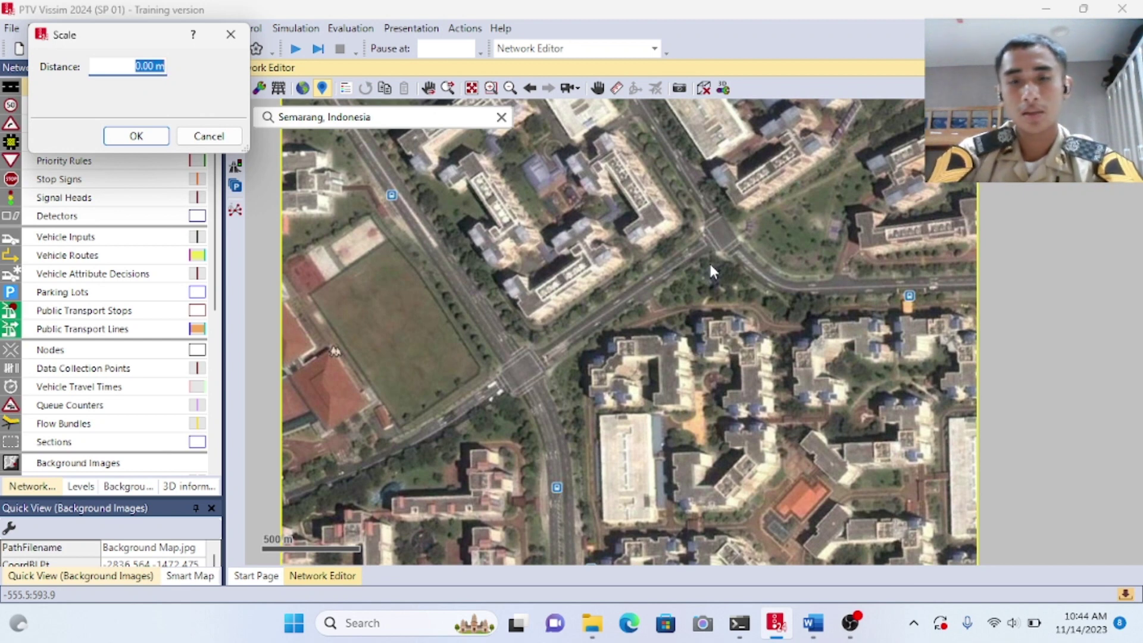
type("400")
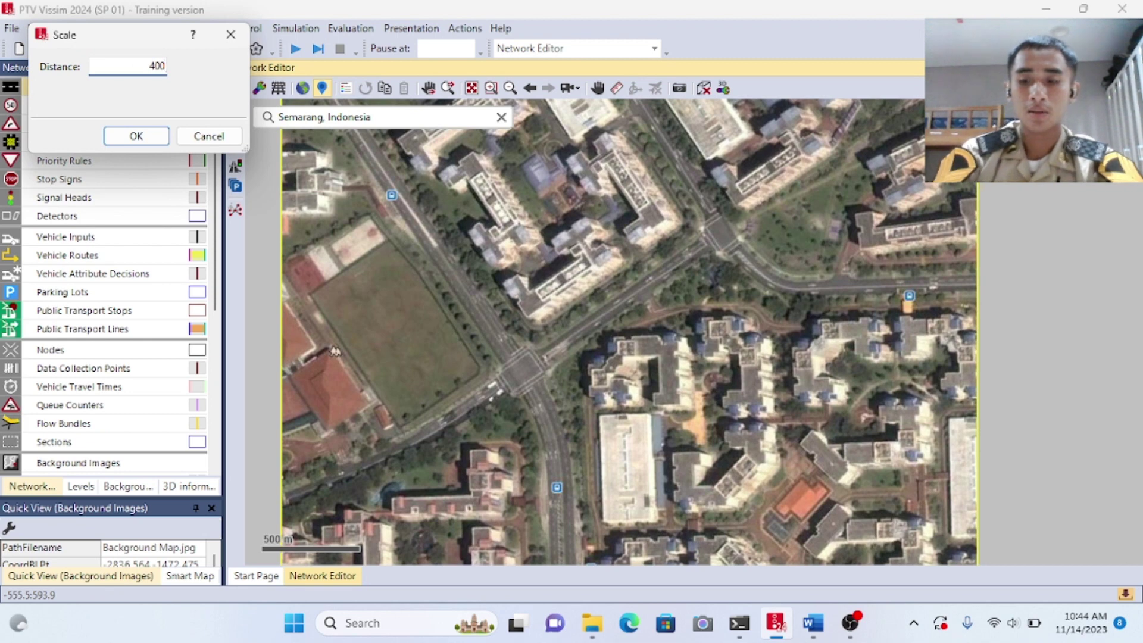
left_click(152, 136)
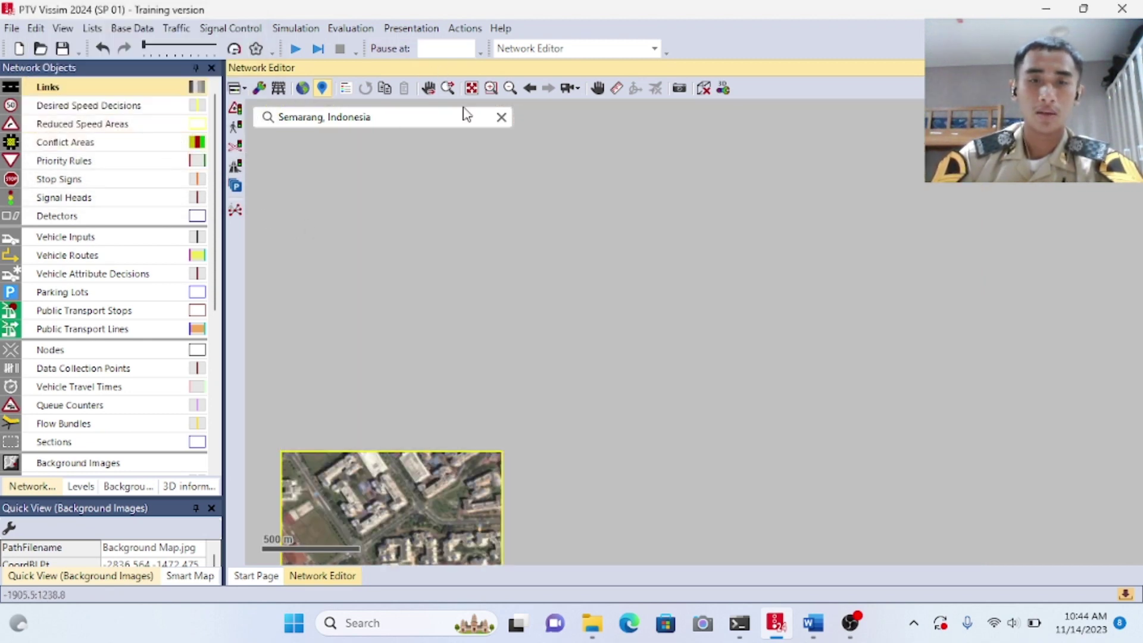
left_click(597, 88)
left_click_drag(520, 455, 717, 262)
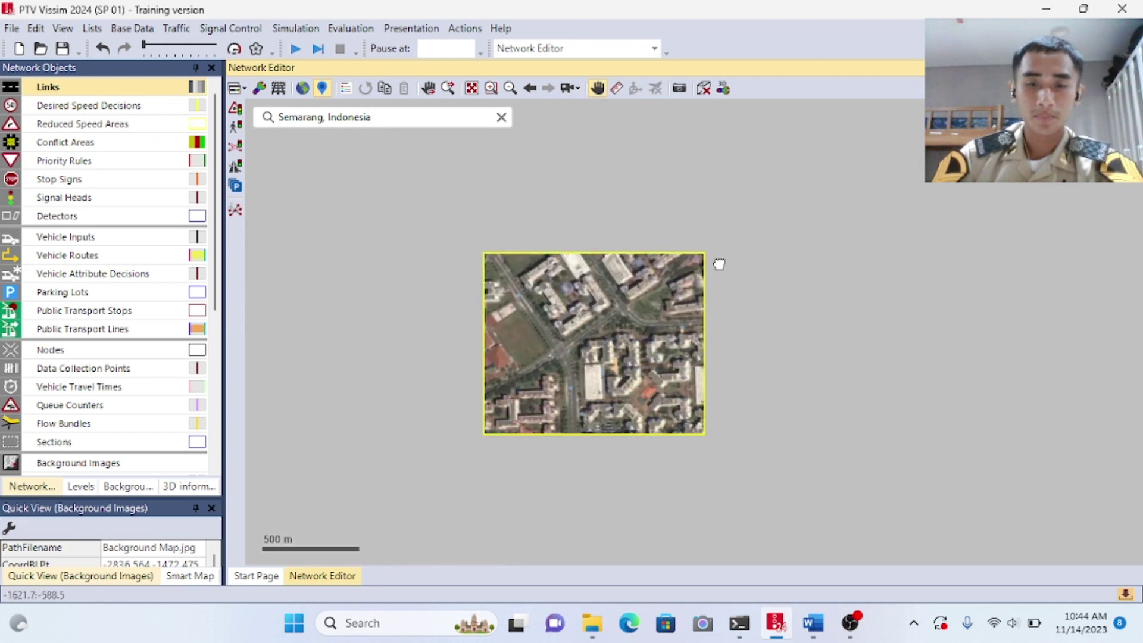
scroll(588, 361, "up", 4)
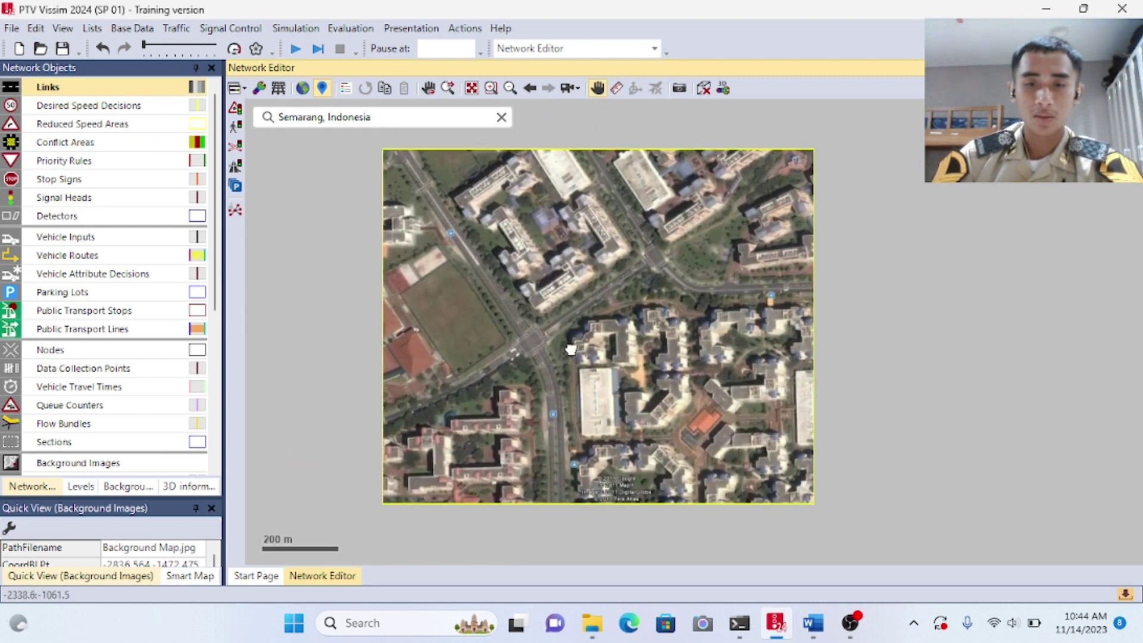
left_click_drag(552, 342, 579, 339)
scroll(579, 339, "up", 2)
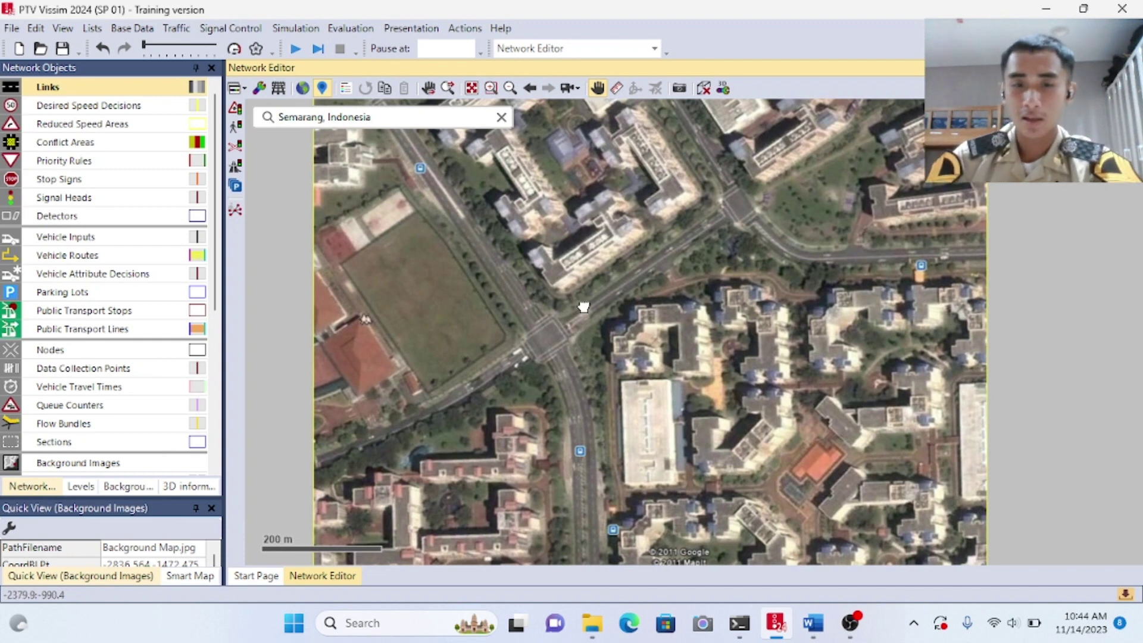
left_click_drag(612, 285, 581, 309)
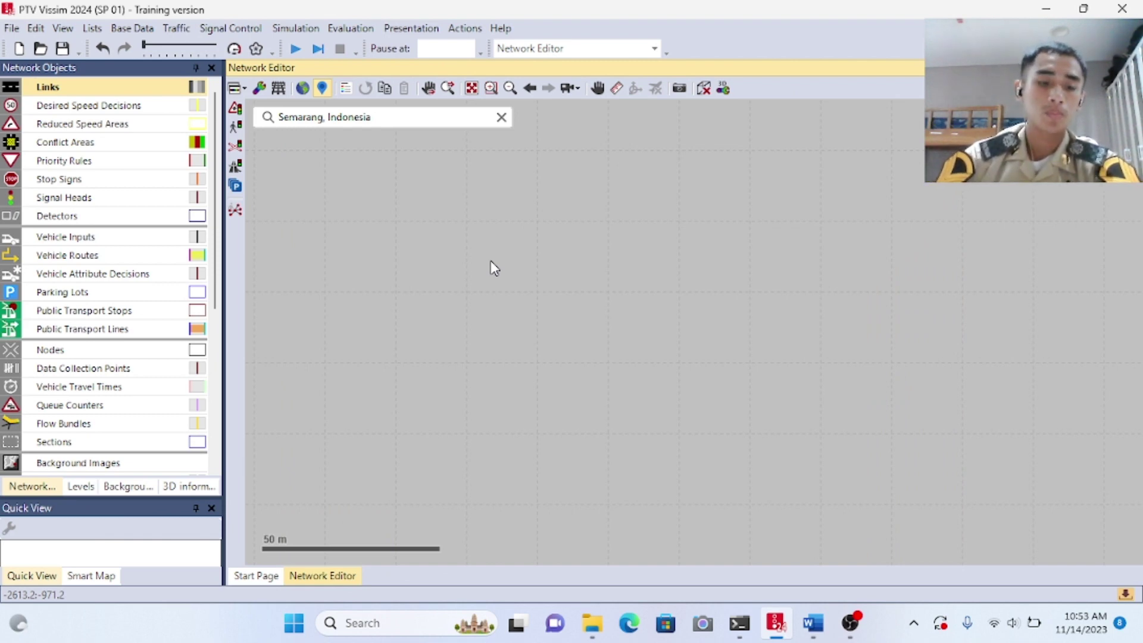
Step: Draw a single-lane link about 52 m long in the empty network area and name it Jalan Cemara
scroll(487, 259, "up", 3)
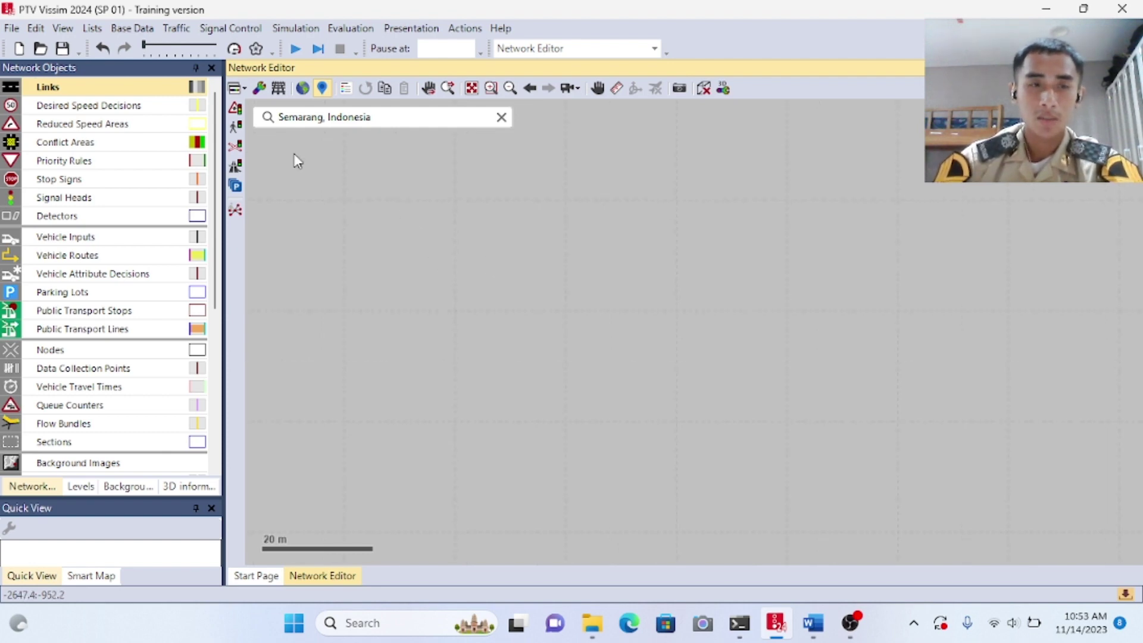
left_click(132, 91)
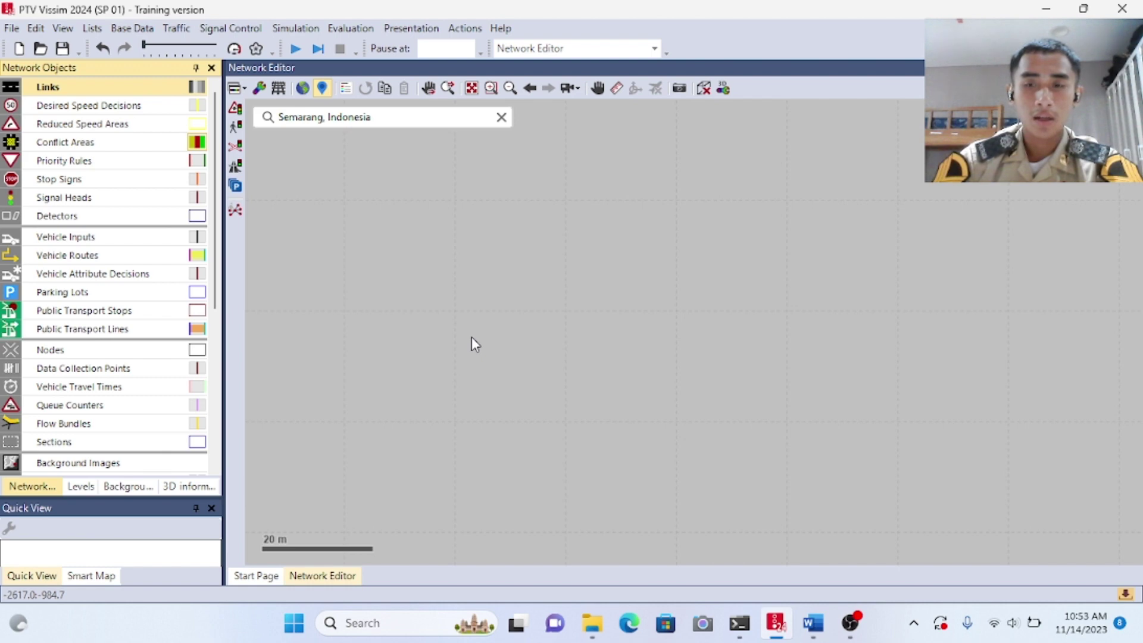
mouse_move(472, 337)
left_mouse_down()
mouse_move(638, 305)
mouse_move(753, 305)
left_mouse_up()
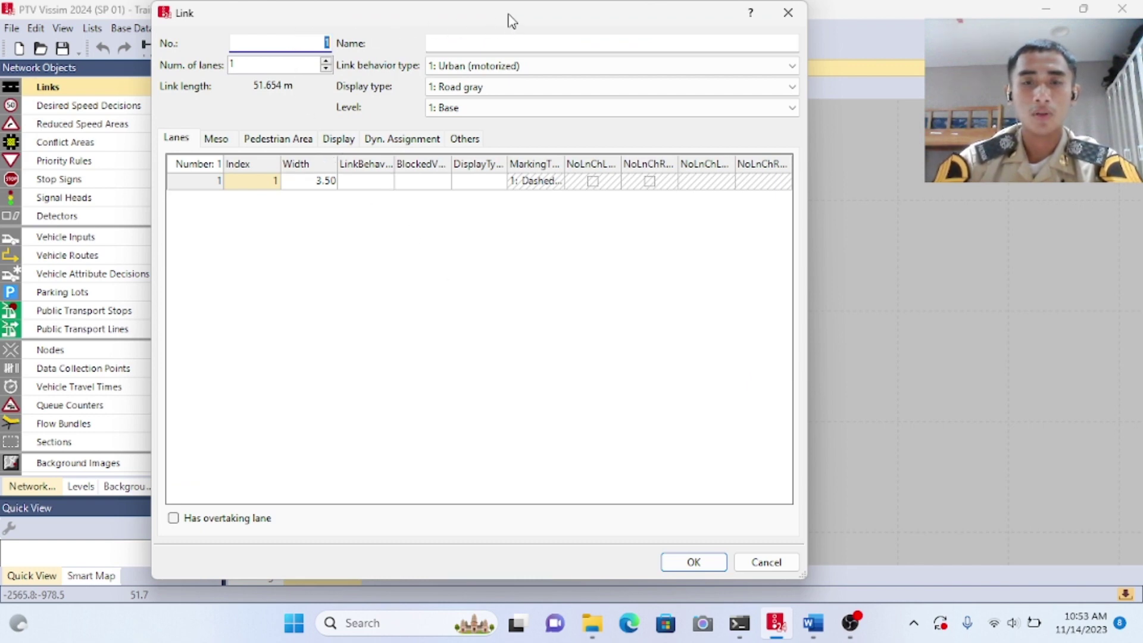
left_click(492, 43)
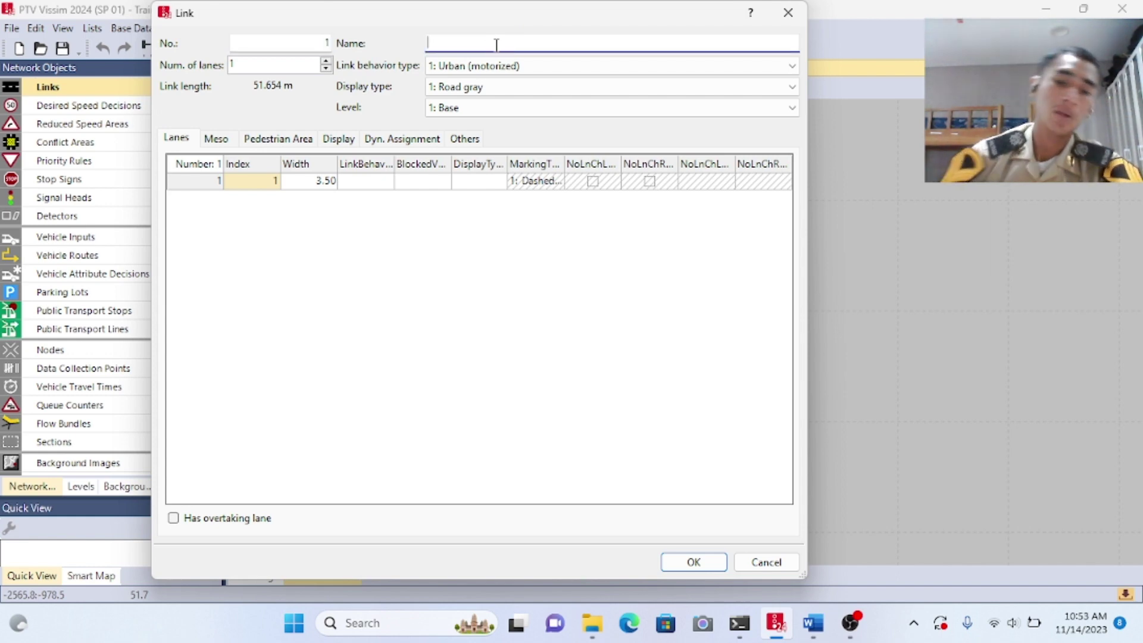
type("Jalan")
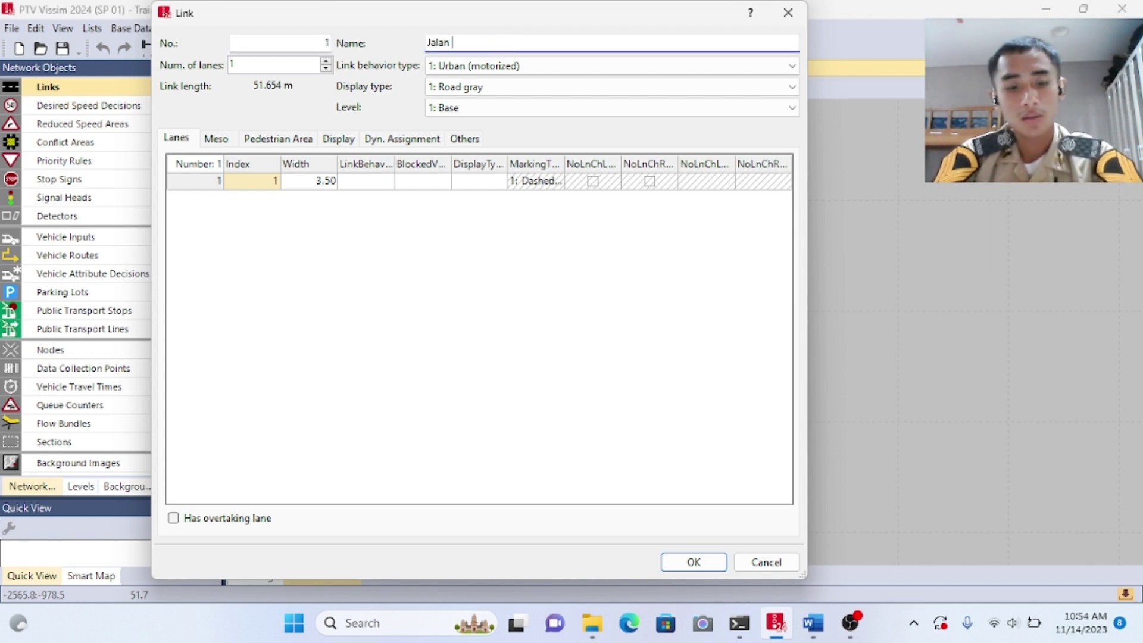
type(" Cemara")
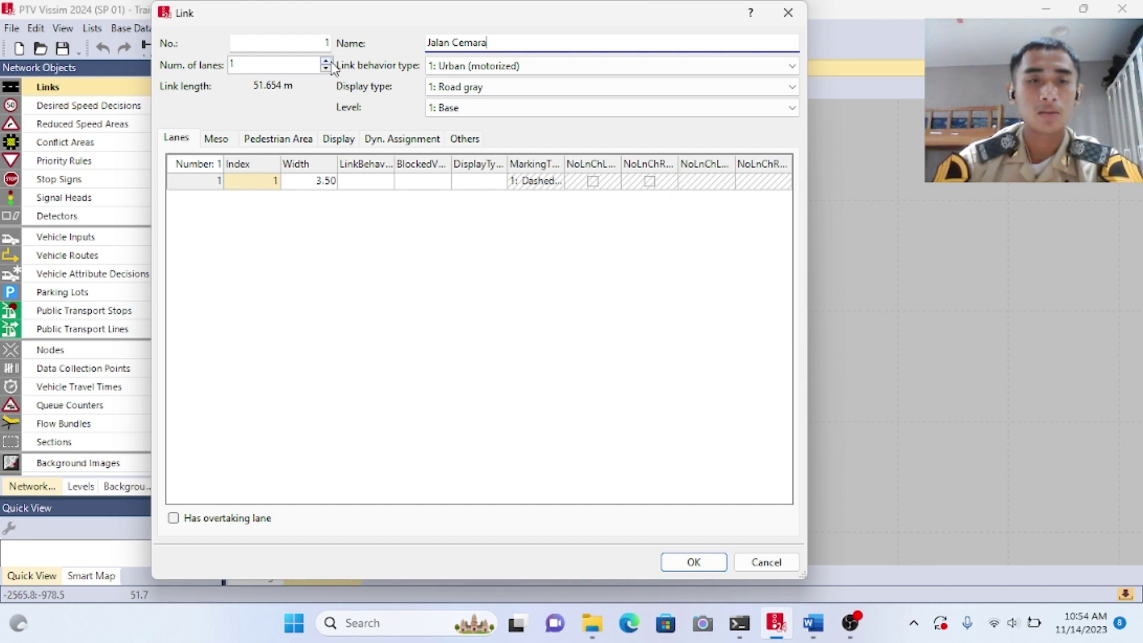
Step: Review the link's lane, meso, pedestrian area and other attributes, and accept the link settings
left_click(217, 139)
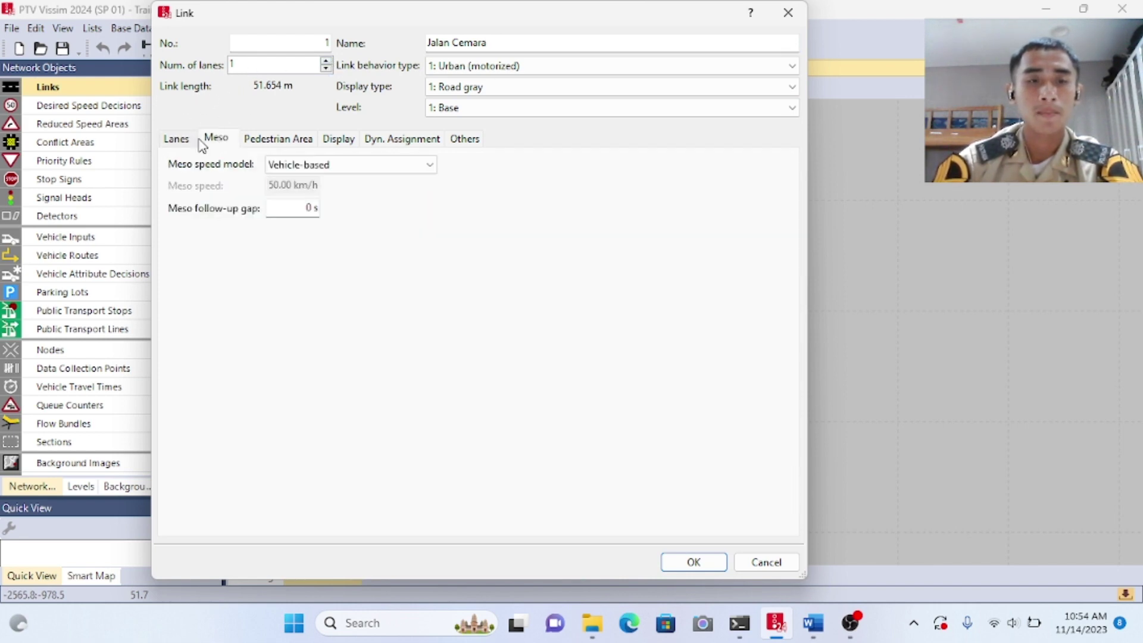
left_click(190, 143)
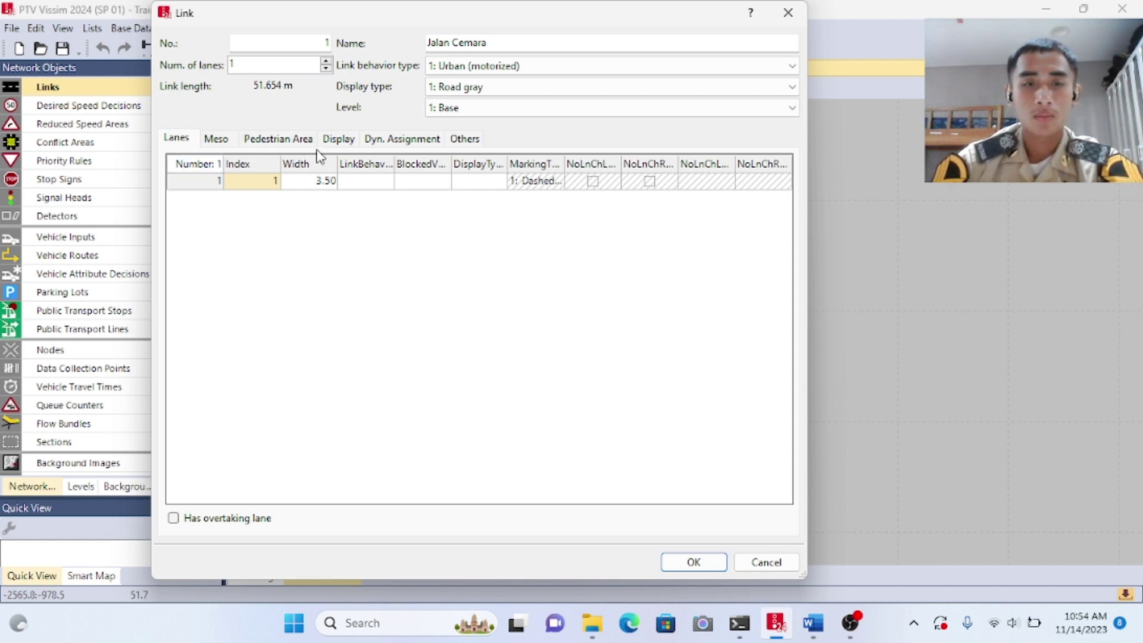
left_click(283, 143)
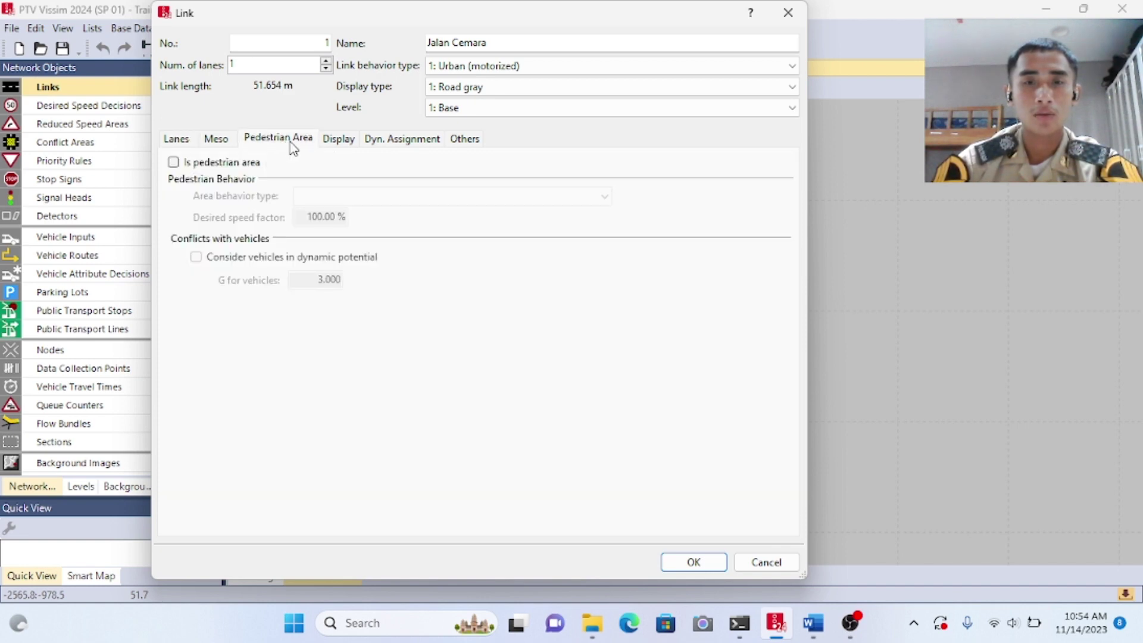
left_click(471, 142)
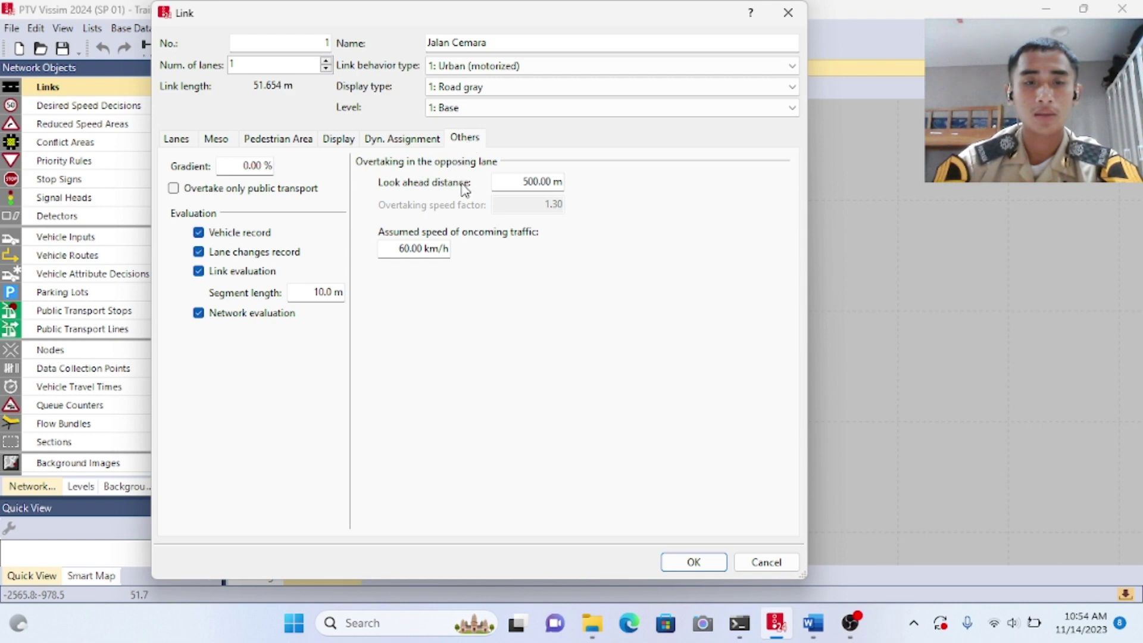
left_click(180, 142)
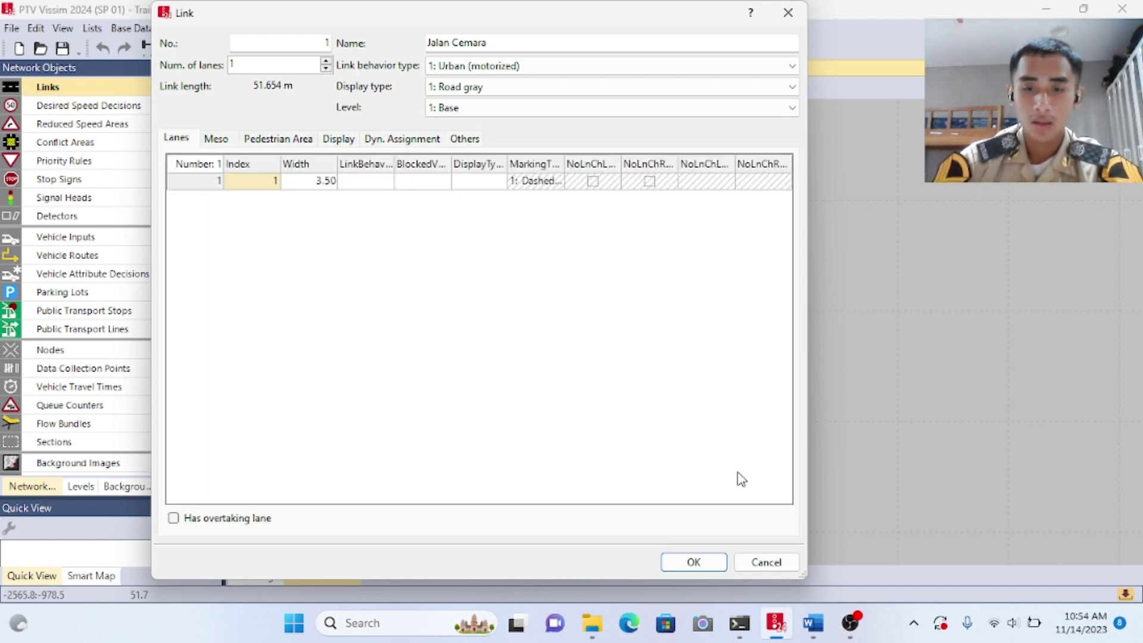
left_click(694, 562)
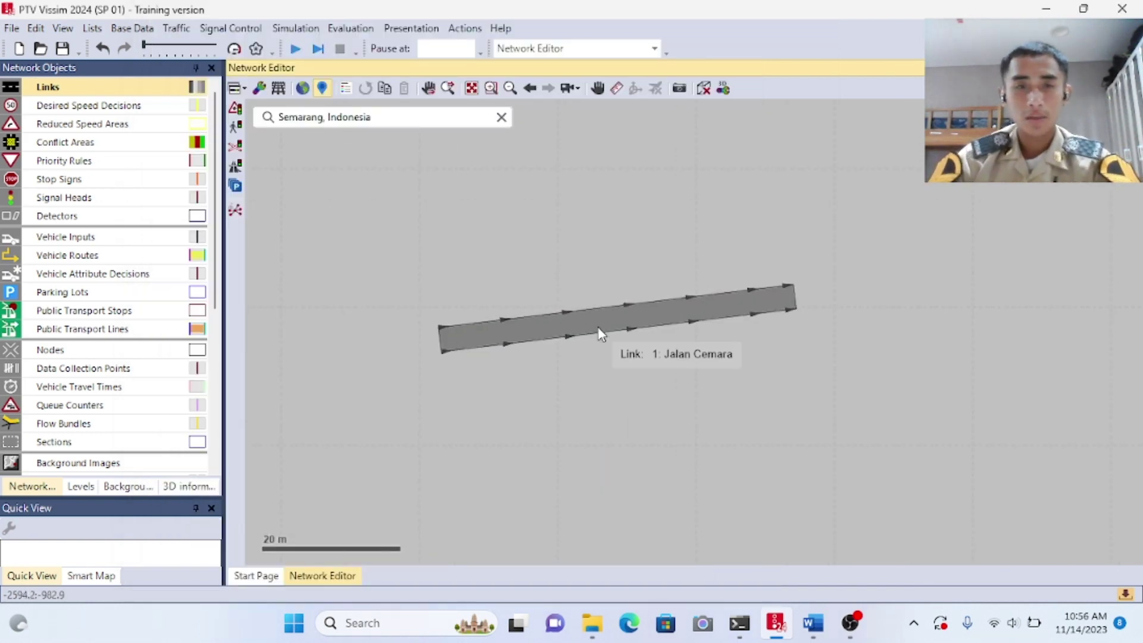
Step: Add five intermediate points along the Jalan Cemara link, spaced from near its start to just past its middle
scroll(600, 334, "up", 2)
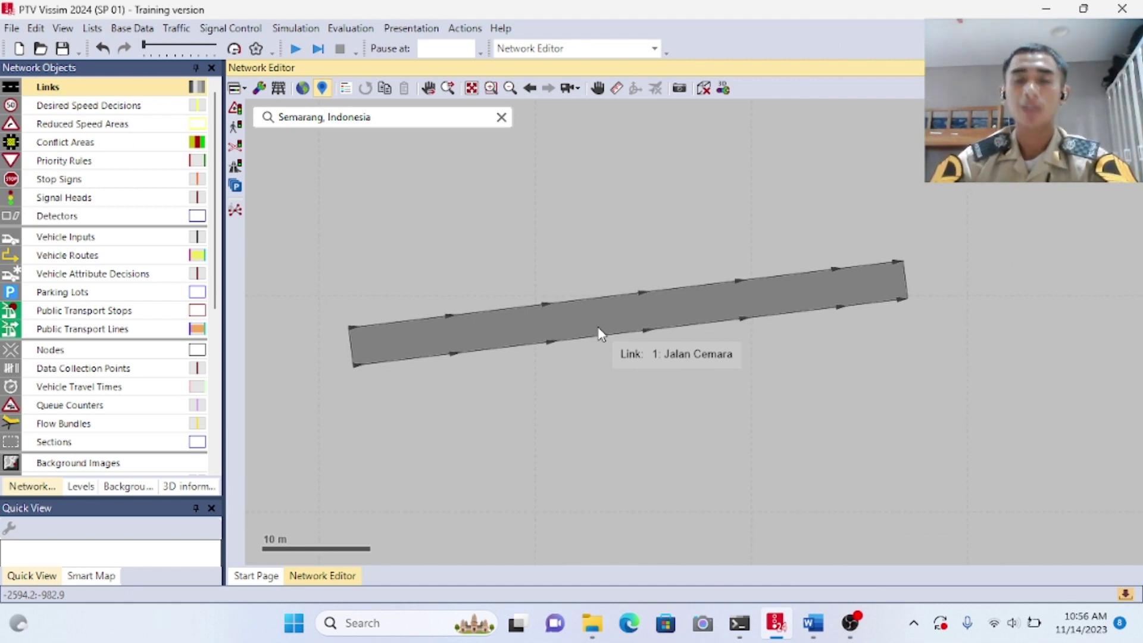
right_click(416, 334)
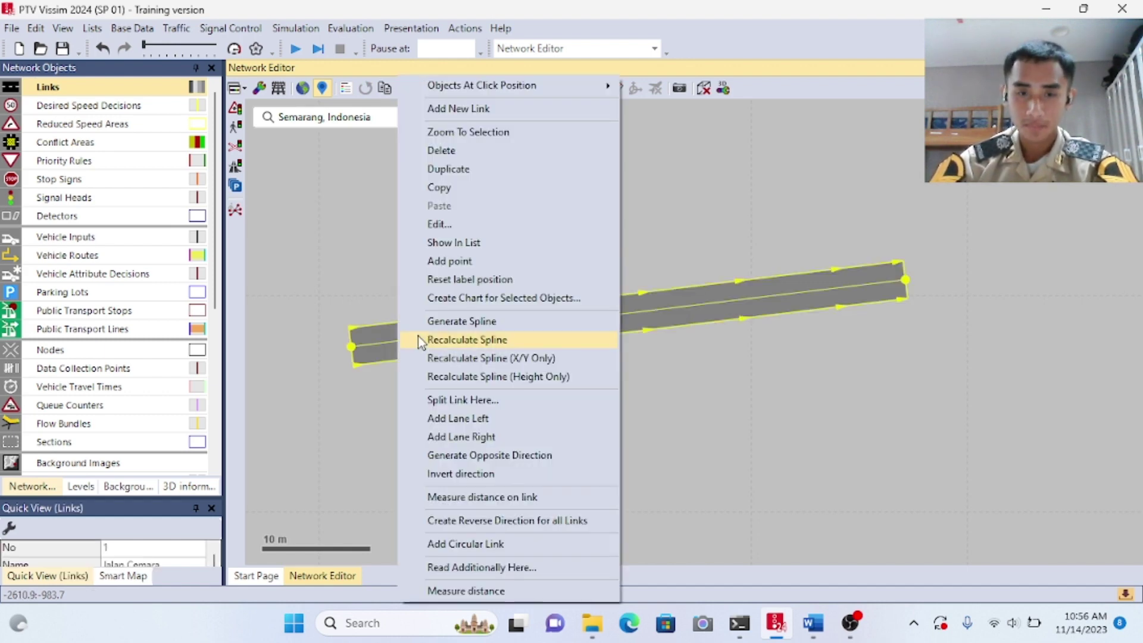
left_click(440, 262)
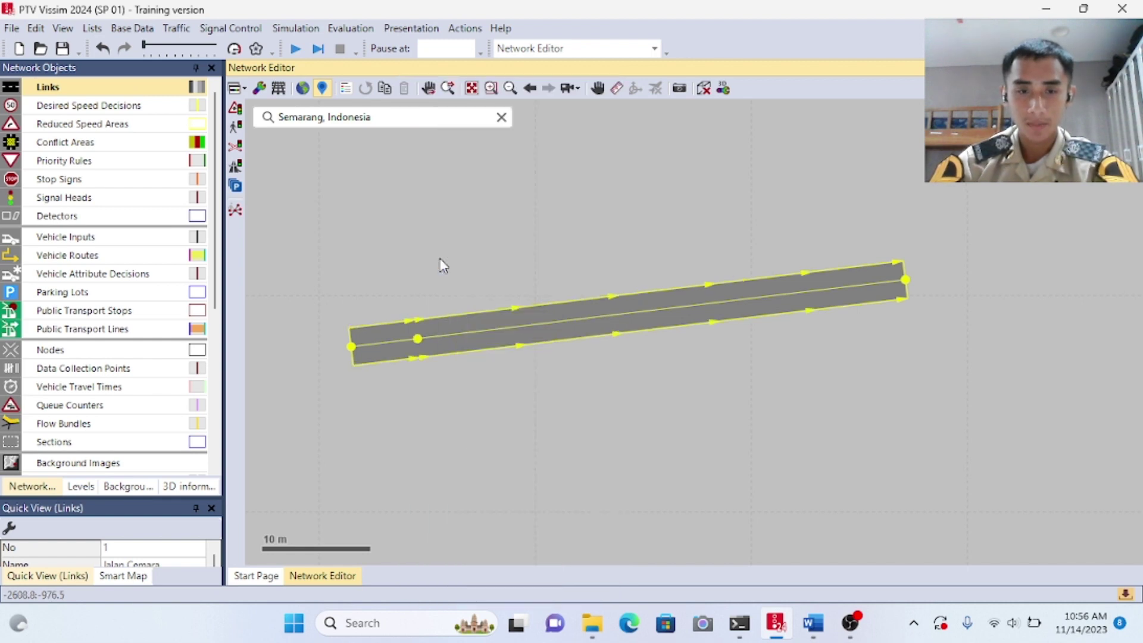
right_click(477, 331)
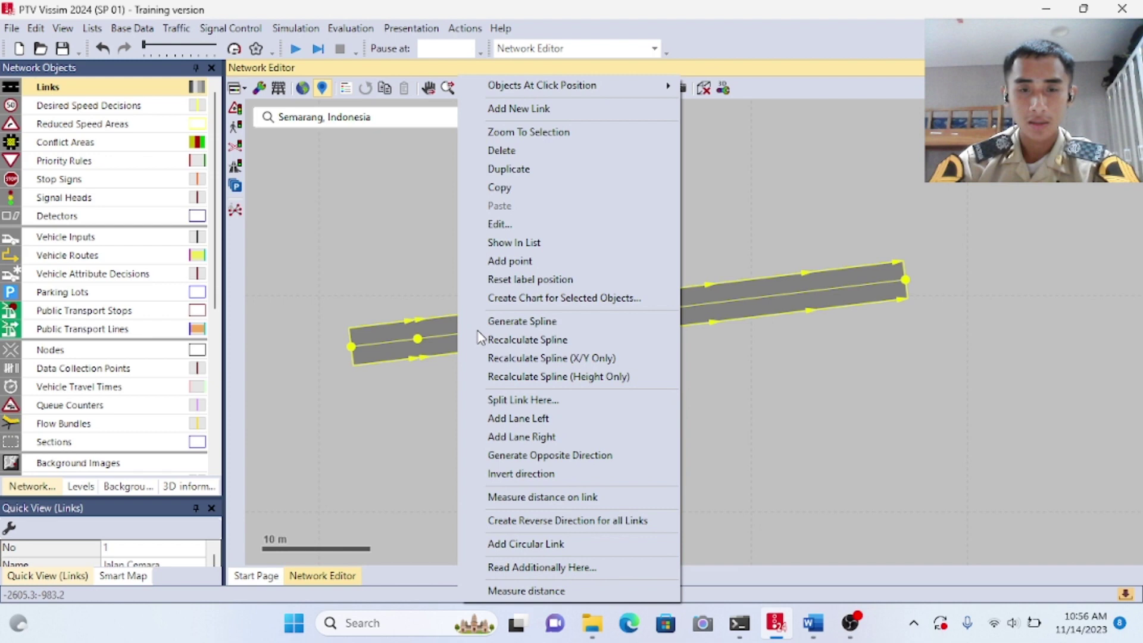
left_click(514, 266)
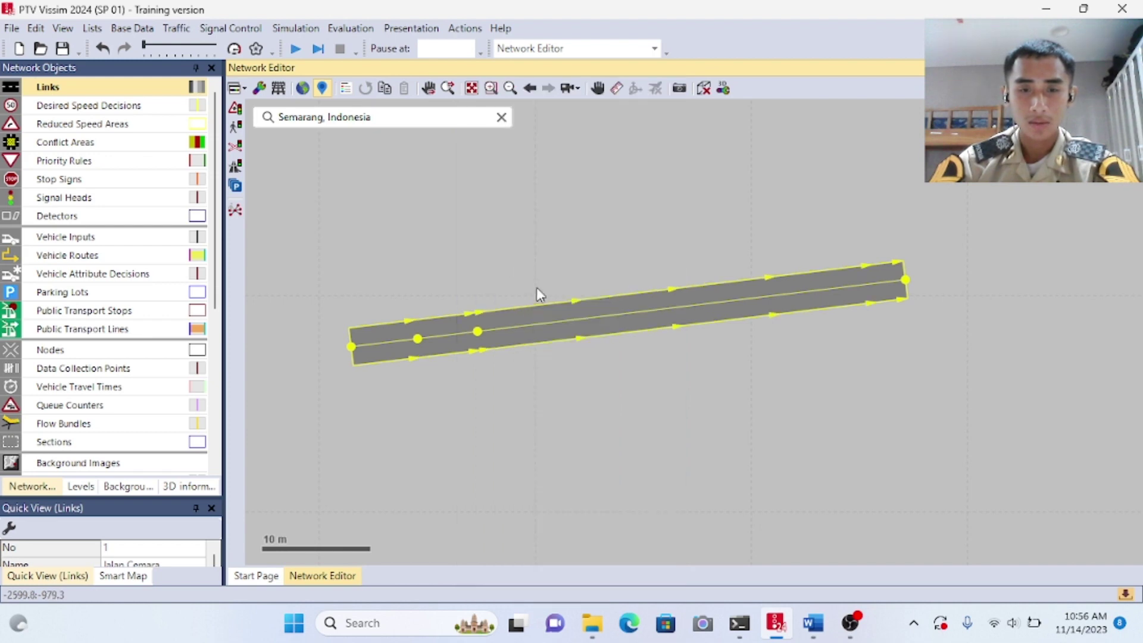
right_click(526, 324)
left_click(558, 261)
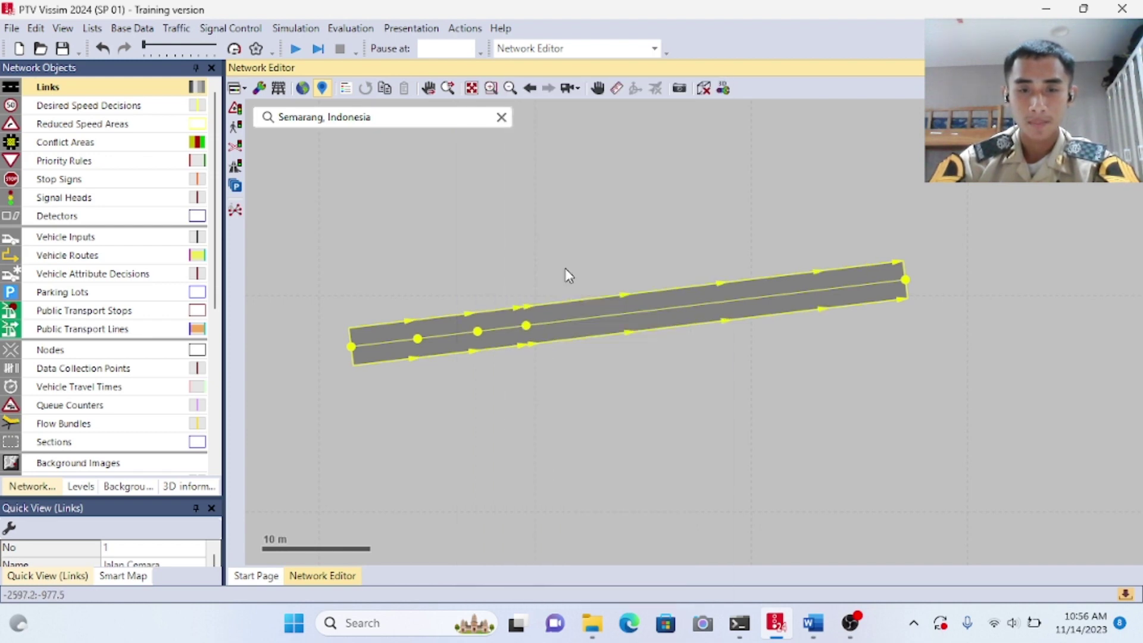
right_click(591, 316)
left_click(623, 257)
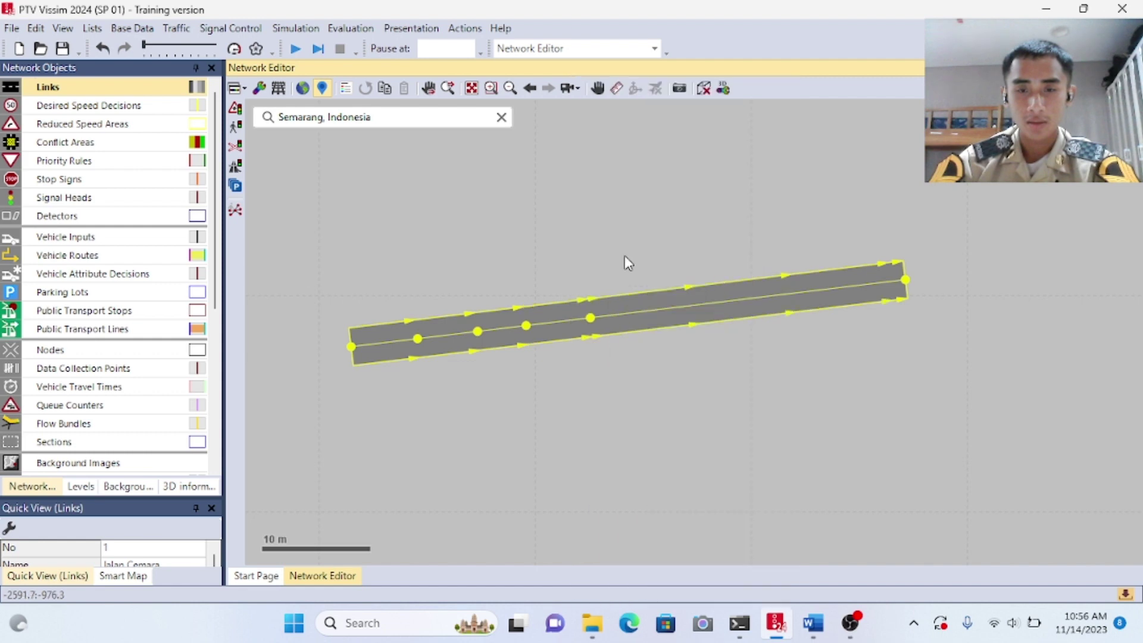
right_click(649, 309)
left_click(661, 258)
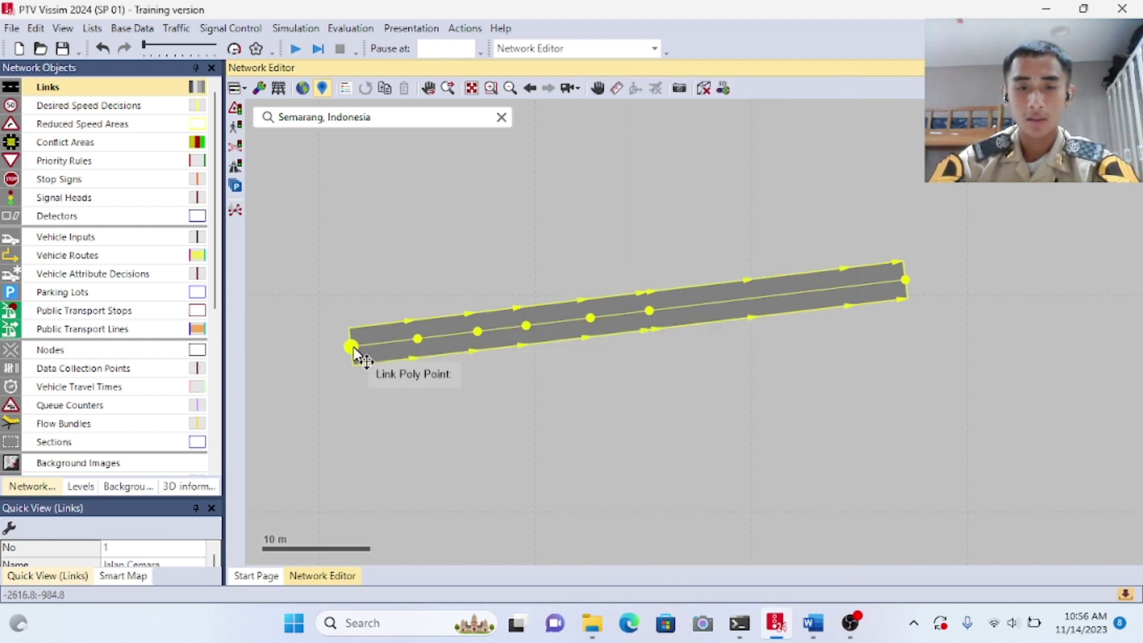
Step: Reshape the first half of the Jalan Cemara link into a gentle S-curve by moving its start point and intermediate points
left_click_drag(353, 347, 336, 290)
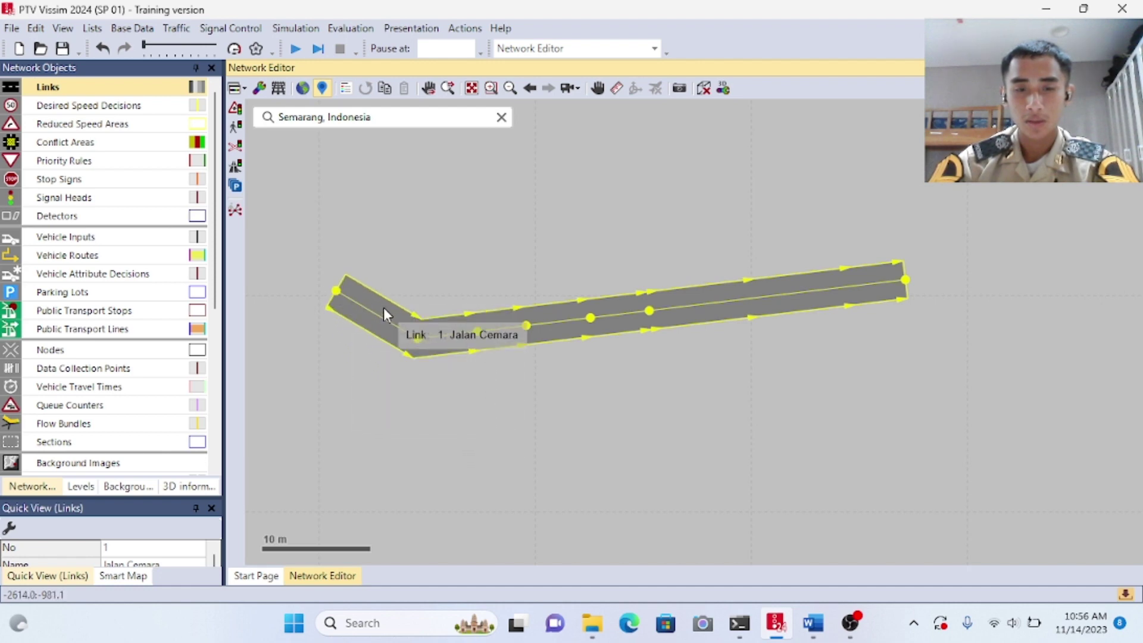
left_click_drag(424, 347, 421, 293)
left_click_drag(474, 328, 474, 296)
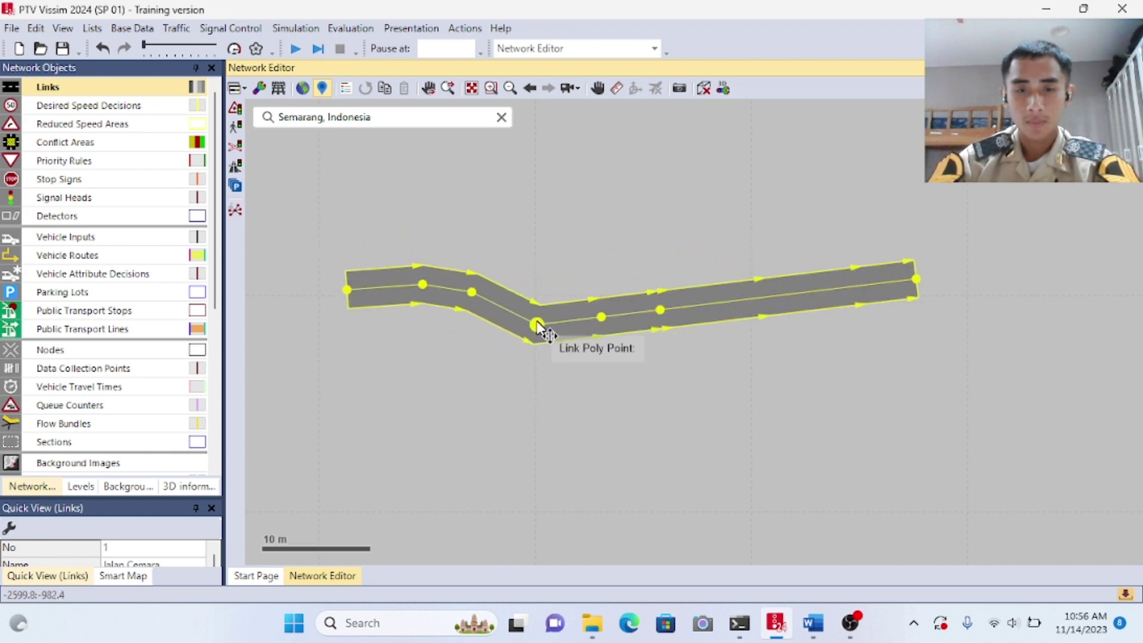
left_click_drag(537, 323, 596, 312)
left_click(482, 390)
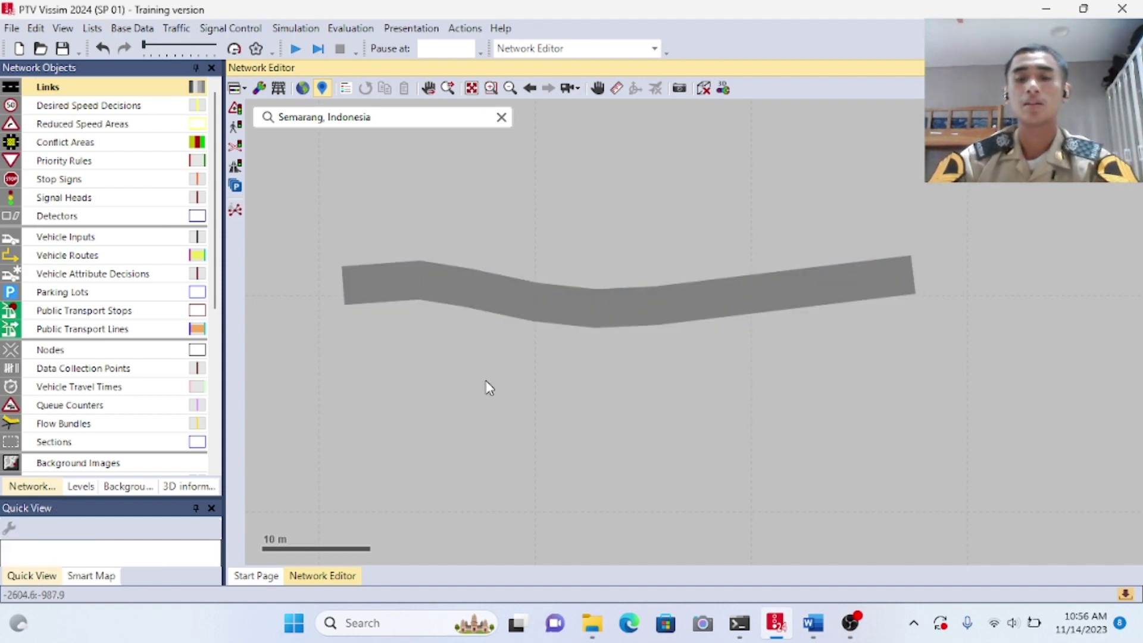
left_click(392, 293)
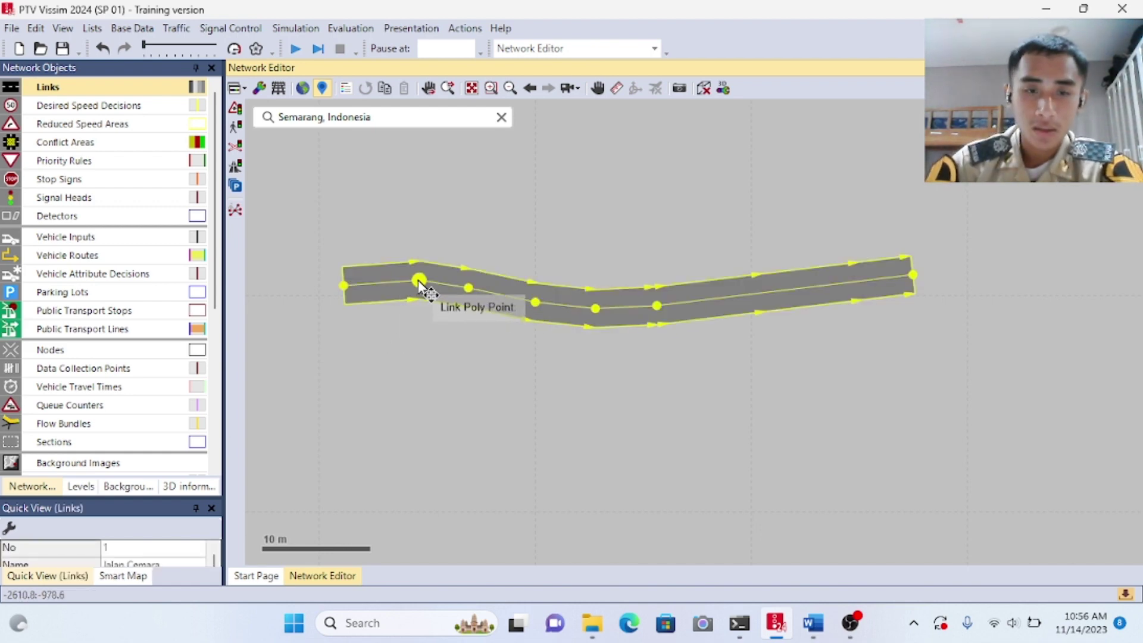
left_click_drag(418, 282, 421, 281)
left_click(452, 360)
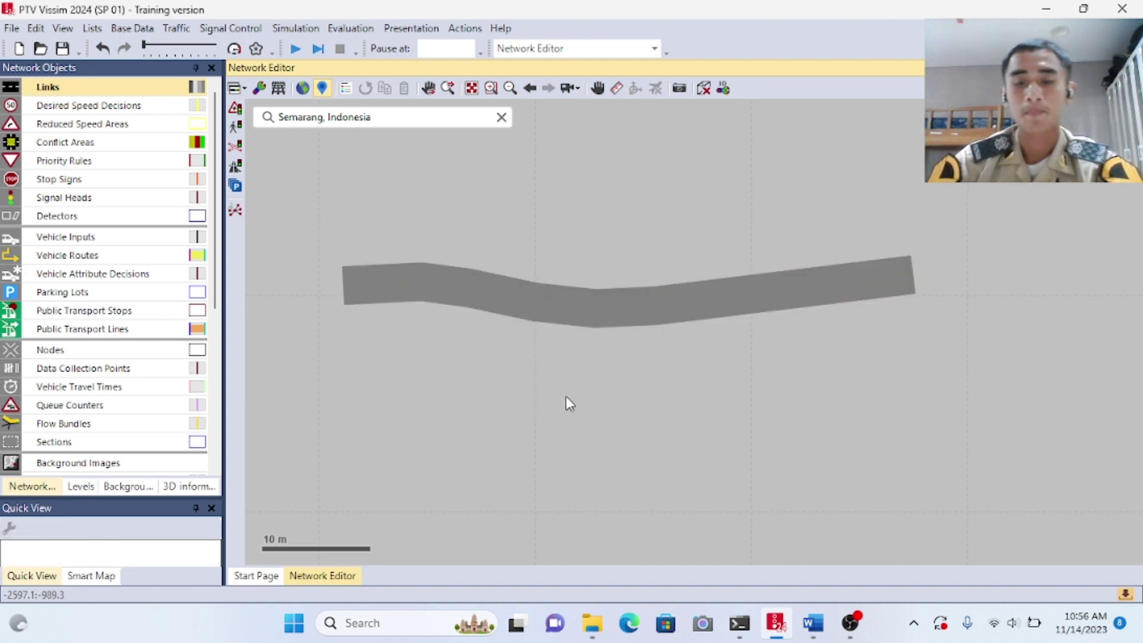
Step: Generate a one-lane opposite-direction link alongside the curved Jalan Cemara link
left_click(558, 314)
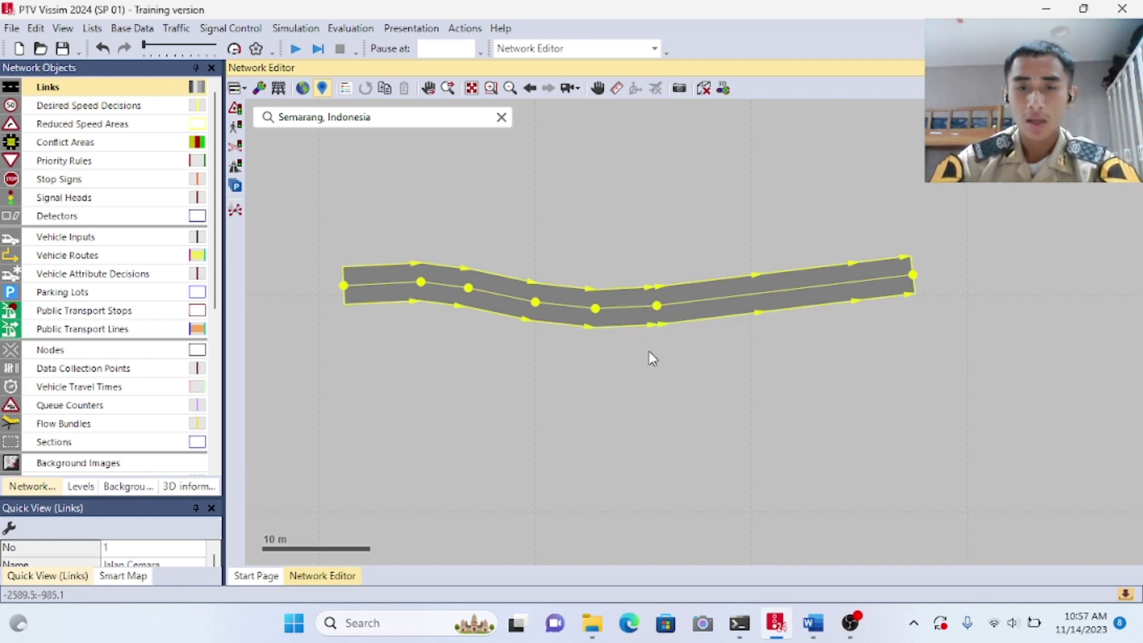
left_click(641, 344)
left_click(620, 306)
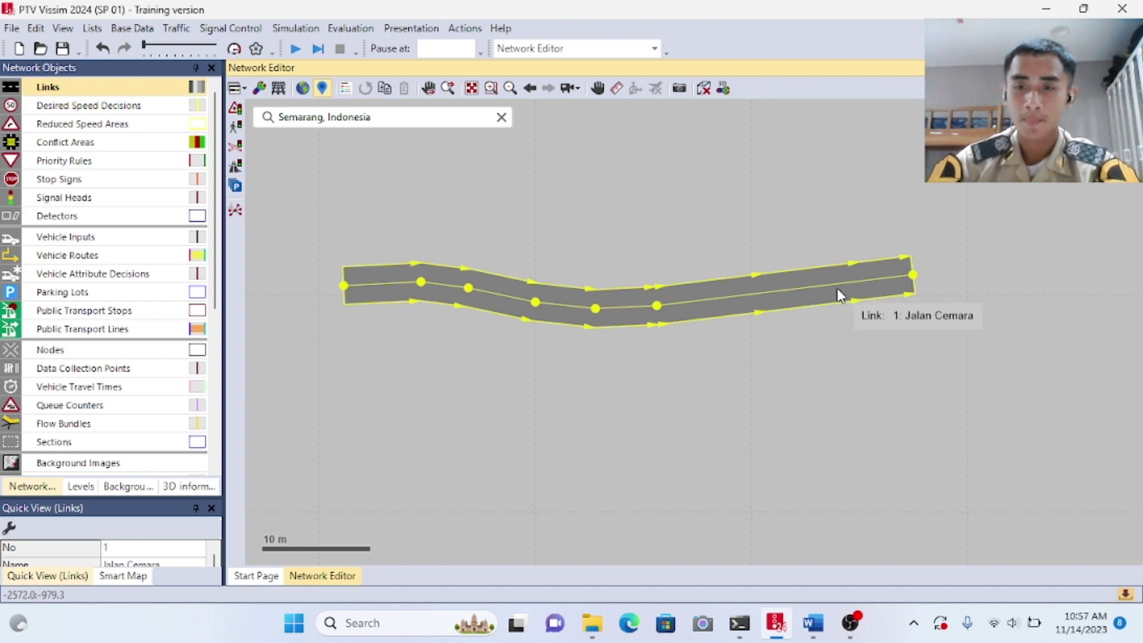
right_click(822, 298)
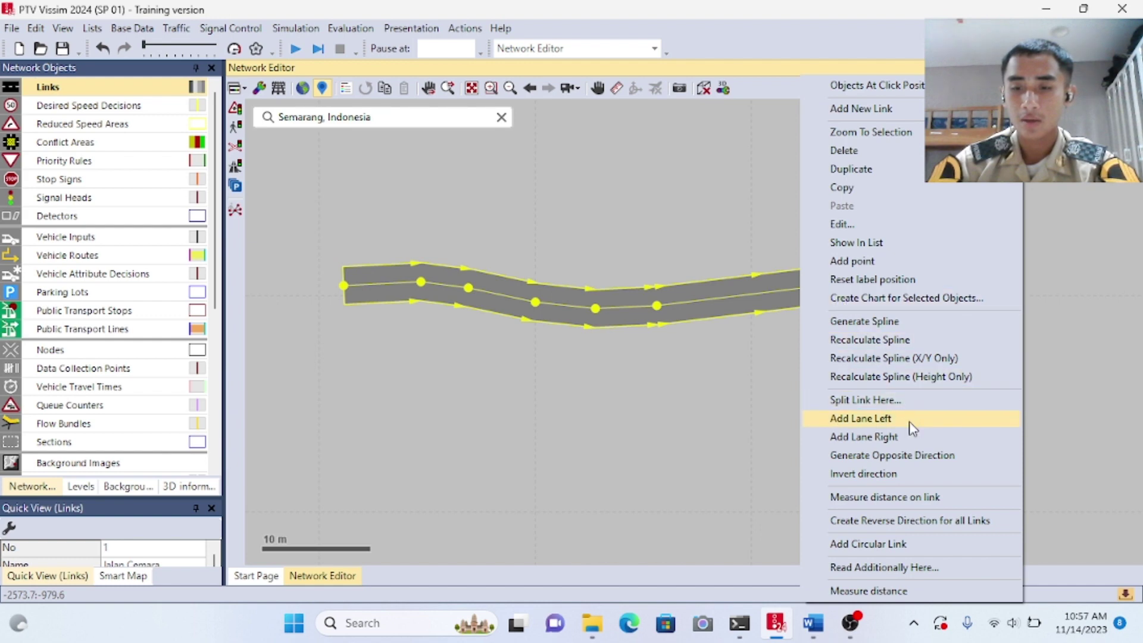
left_click(915, 457)
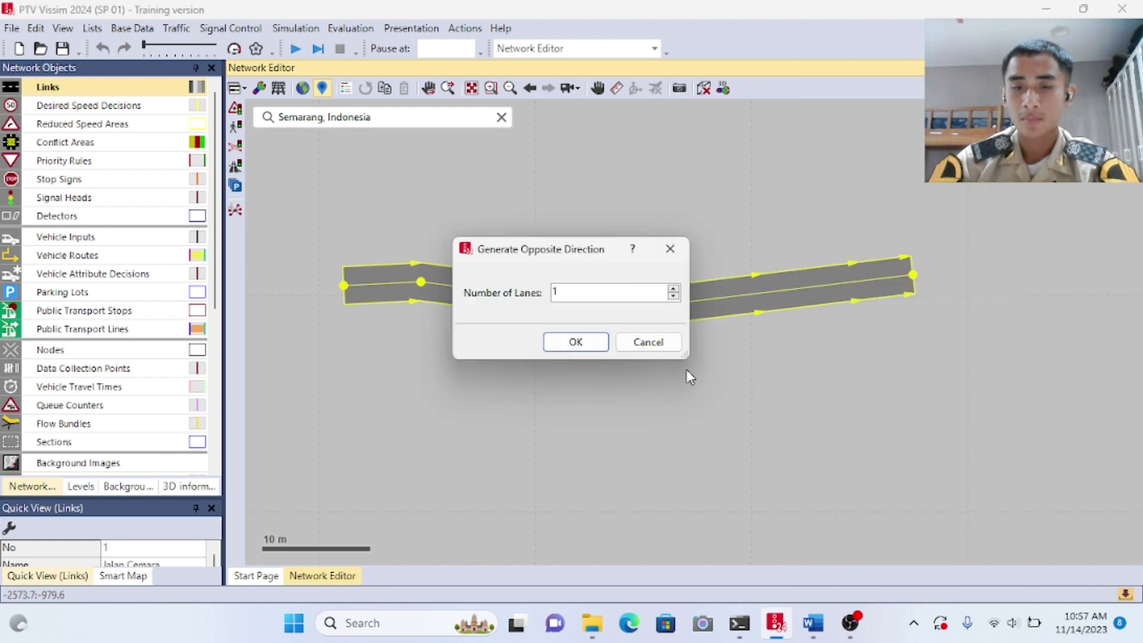
left_click(575, 343)
left_click(580, 344)
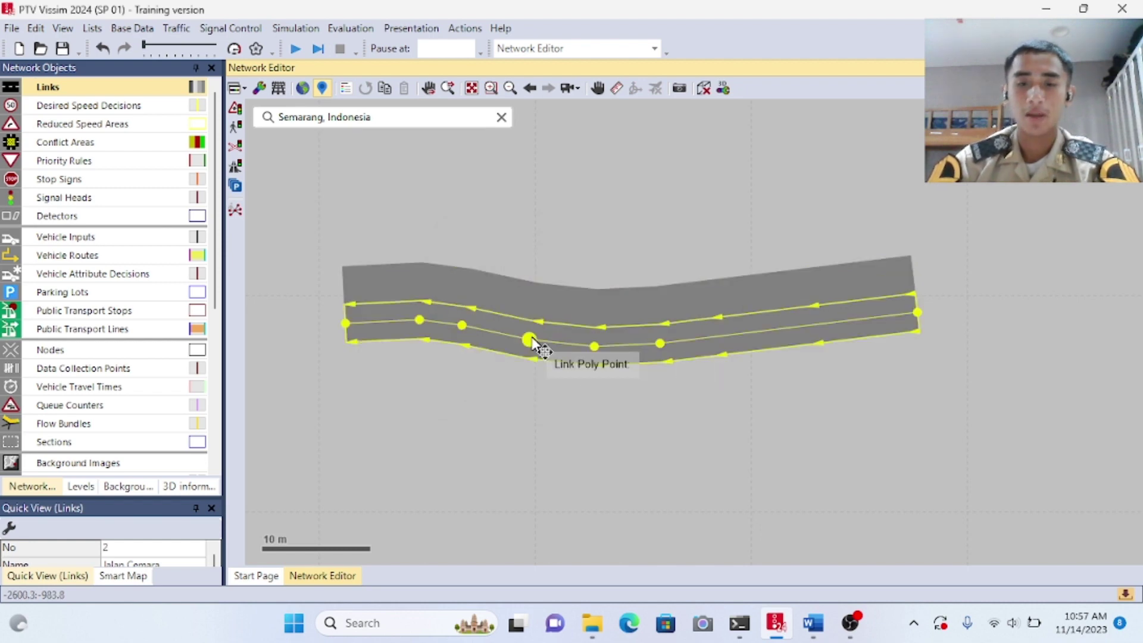
left_click(559, 421)
left_click(578, 341)
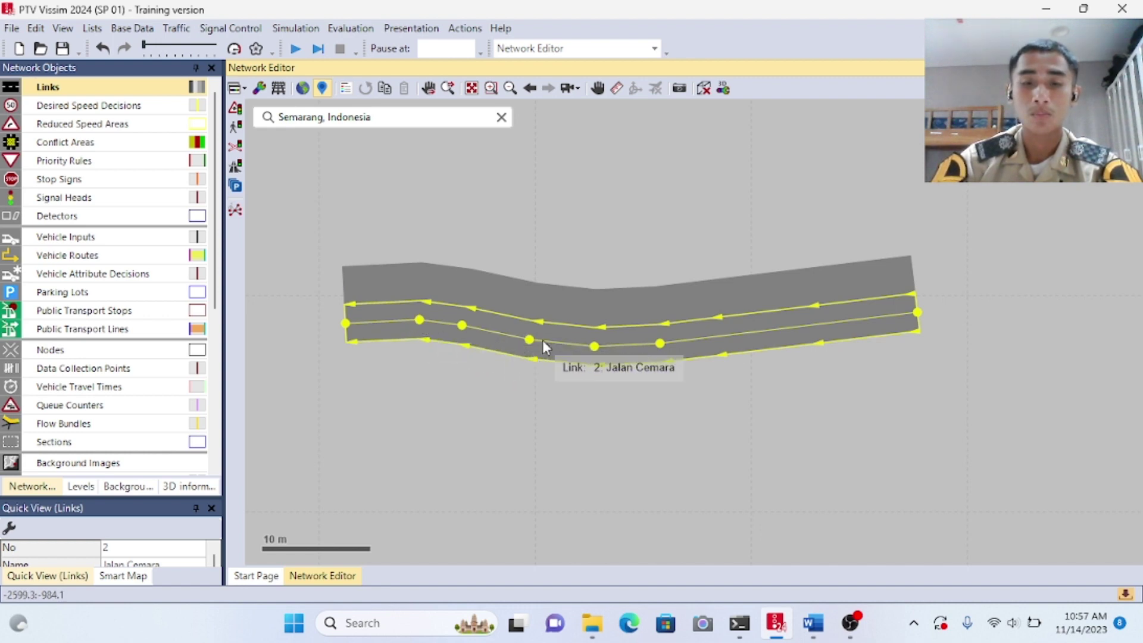
left_click(681, 399)
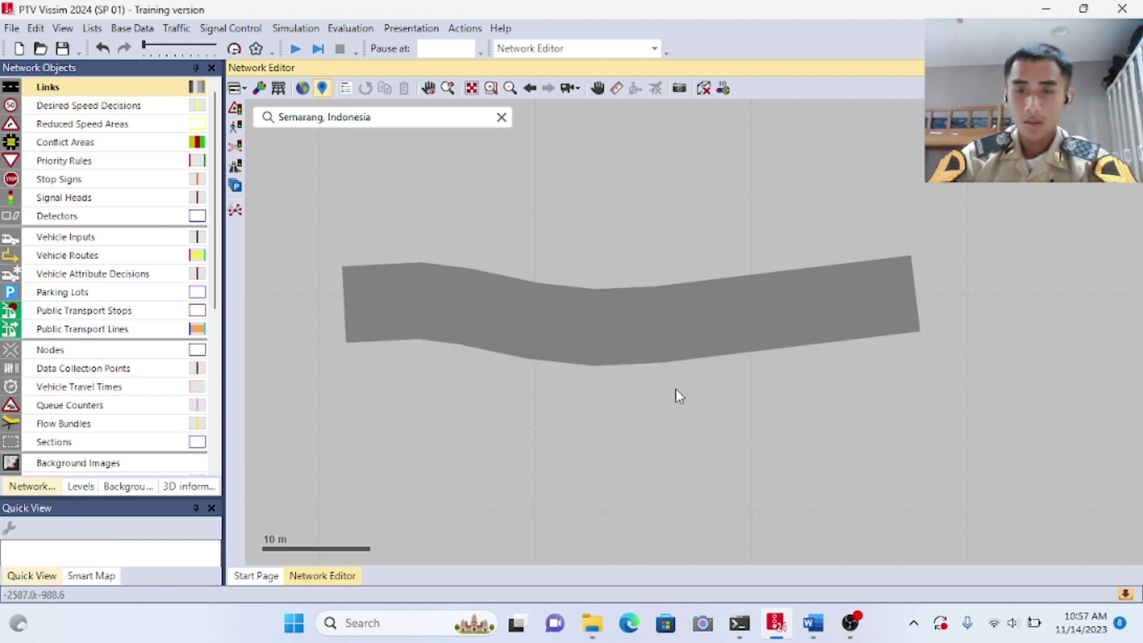
Step: Draw a single-lane link about 28 m long running up toward the end of Jalan Cemara and name it Jalan Cemara 2
left_click(598, 88)
left_click_drag(828, 266, 630, 263)
scroll(694, 293, "down", 2)
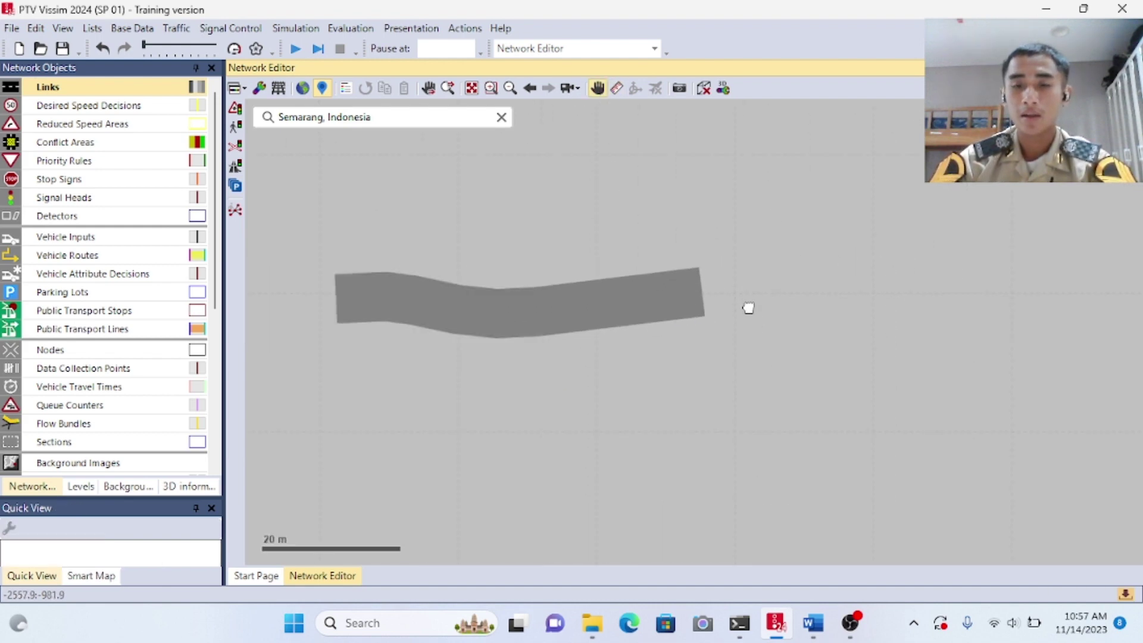
left_click_drag(748, 309, 713, 316)
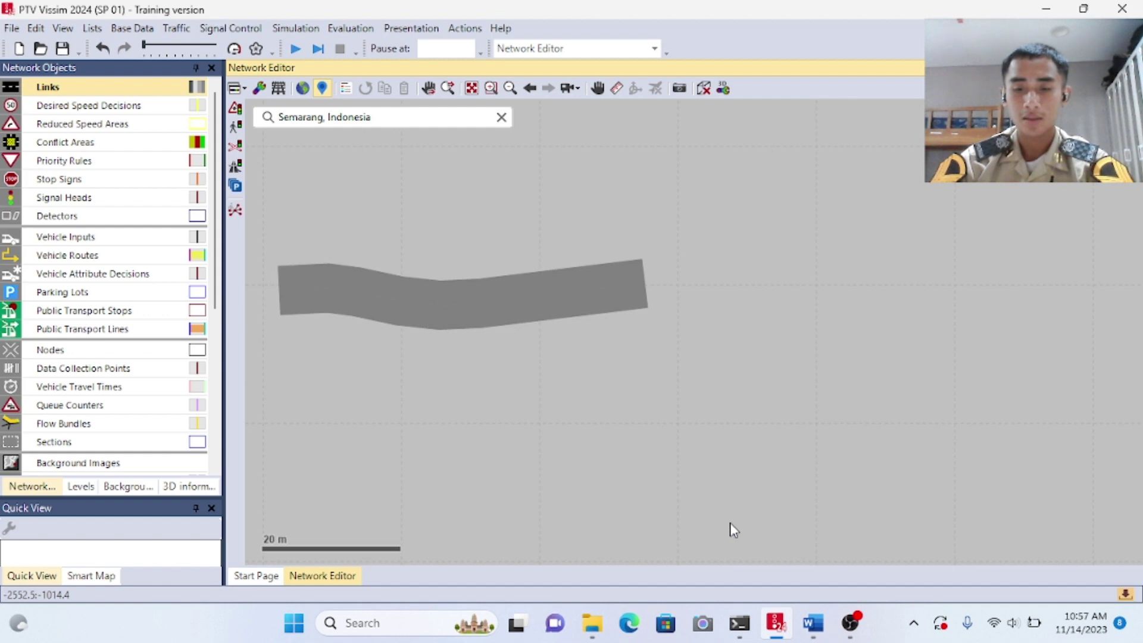
left_click_drag(730, 523, 706, 330)
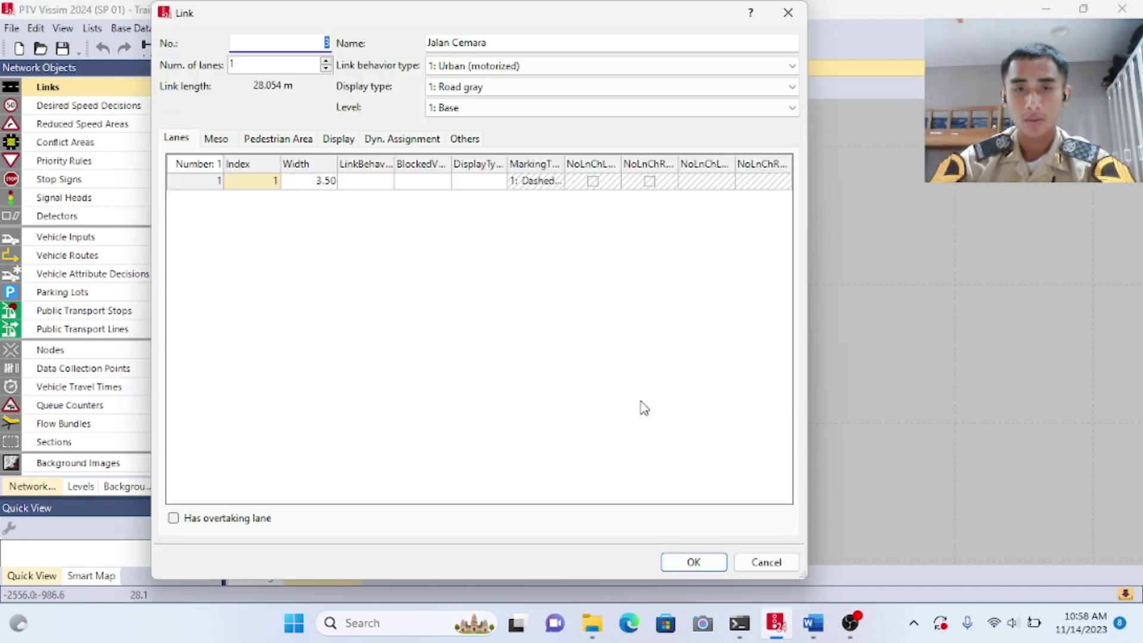
left_click(513, 44)
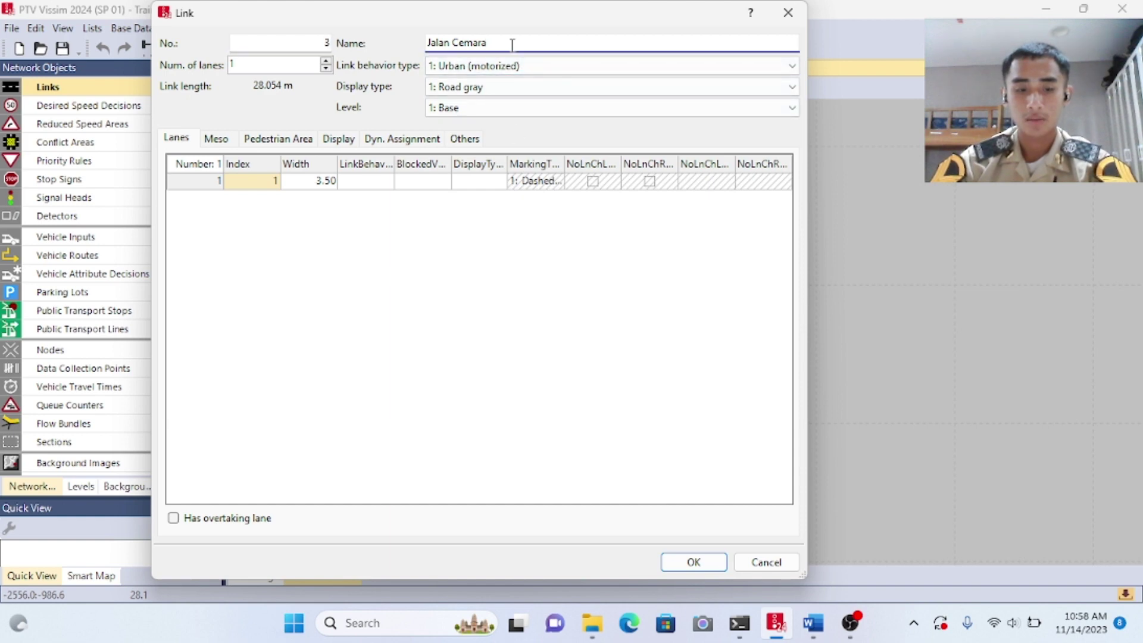
type("2")
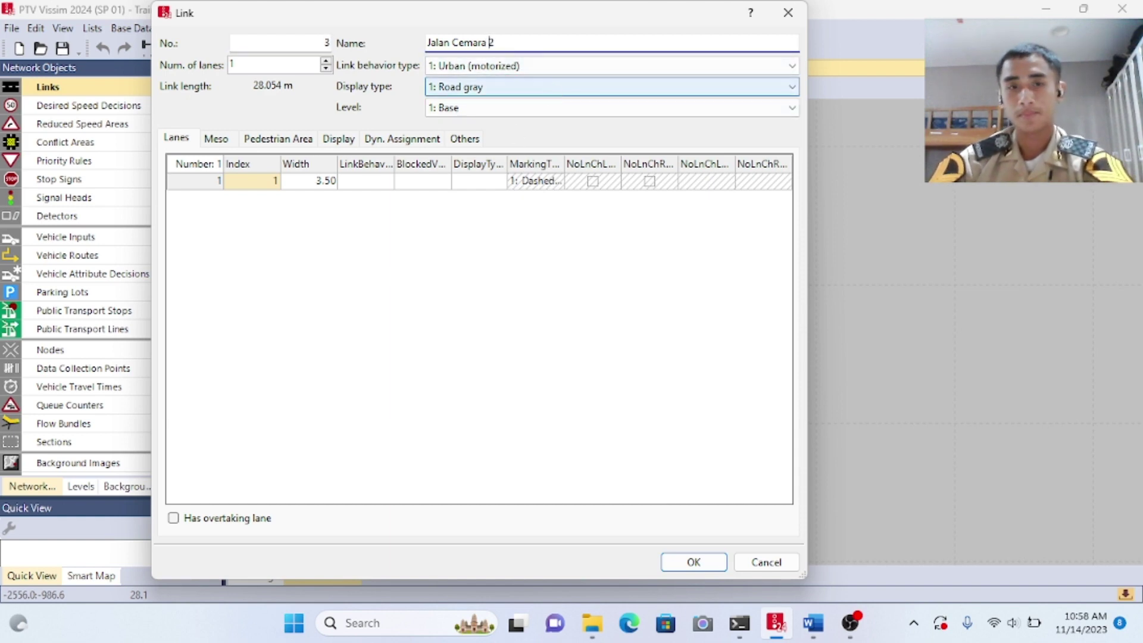
left_click(685, 564)
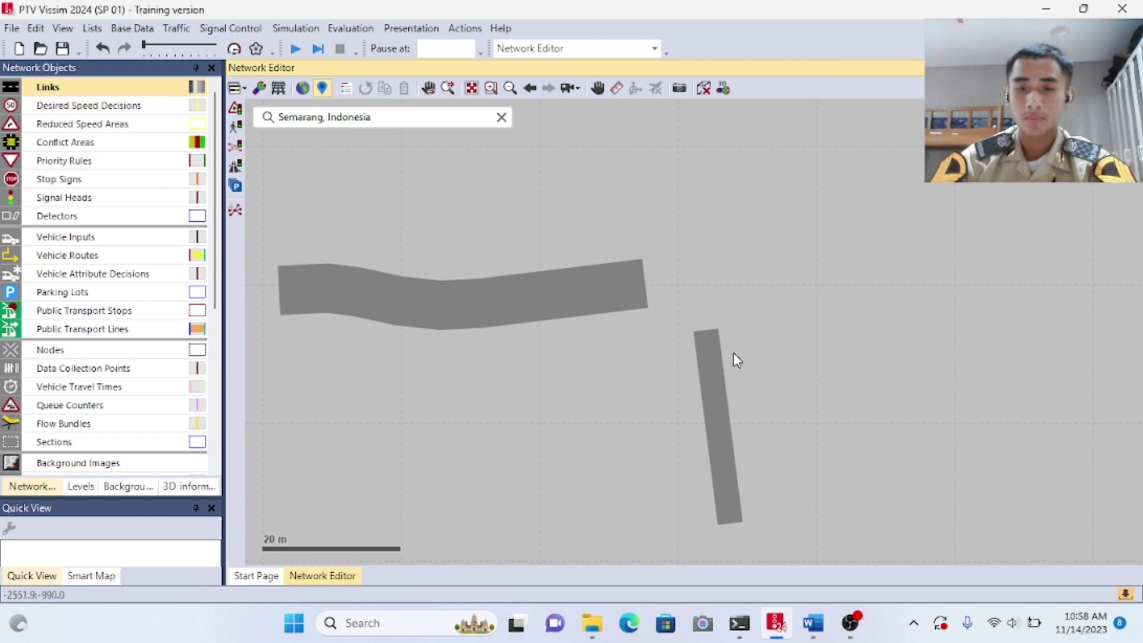
Step: Generate a one-lane opposite-direction link alongside Jalan Cemara 2
left_click(714, 358)
right_click(713, 358)
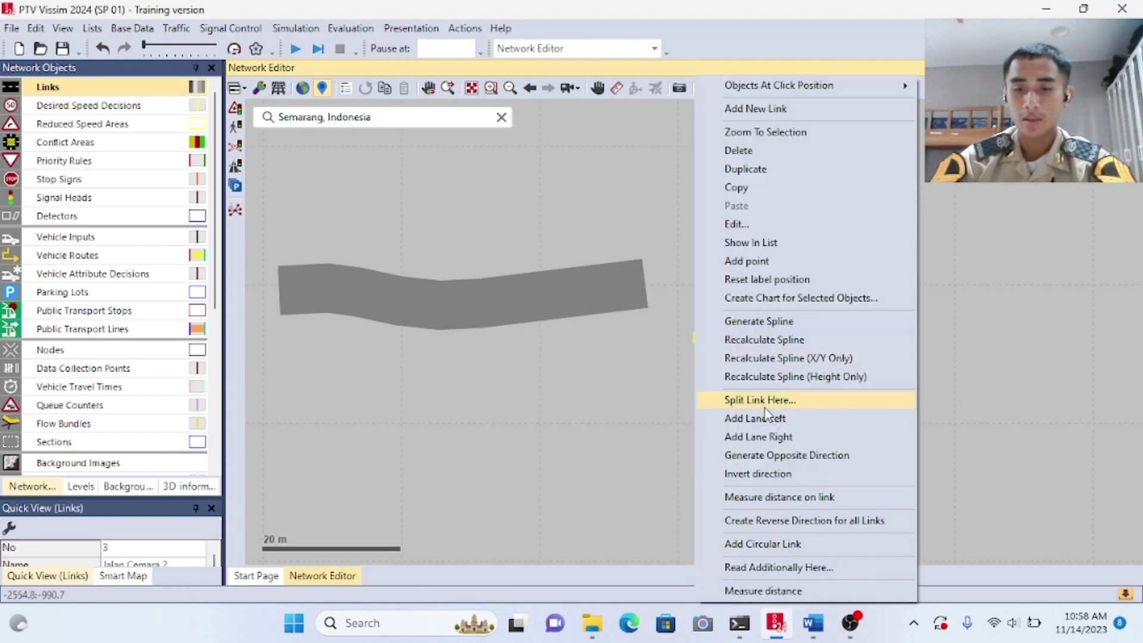
left_click(779, 455)
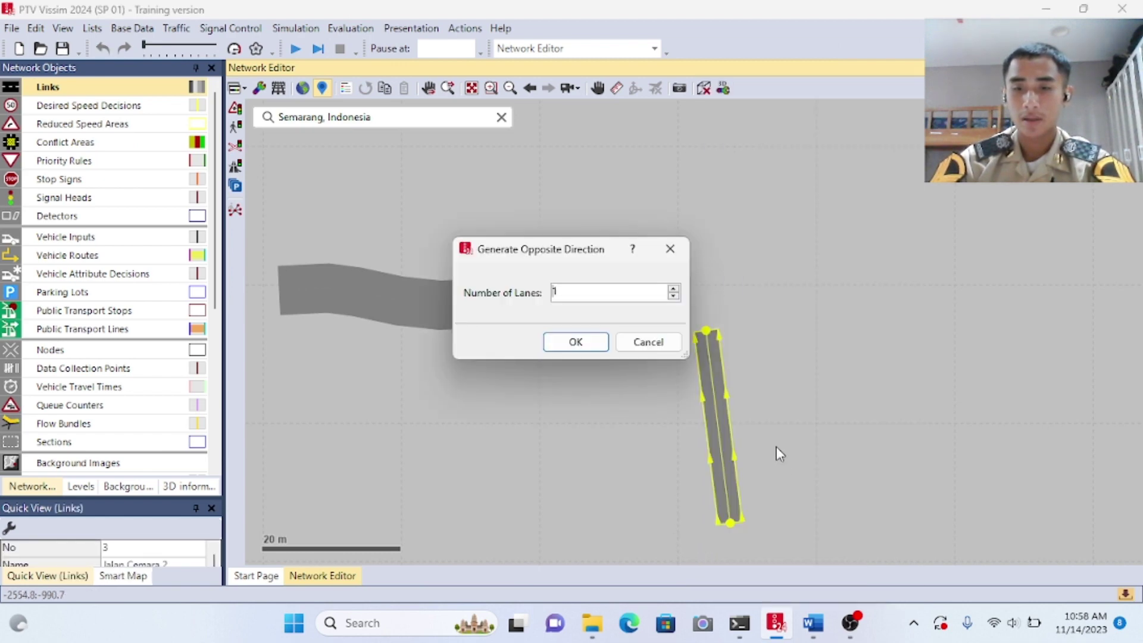
left_click(601, 337)
Step: Add a connector about 11 m long from the end of Jalan Cemara 2 (link 3) to the start of Jalan Cemara's opposite-direction link 2
scroll(761, 344, "up", 2)
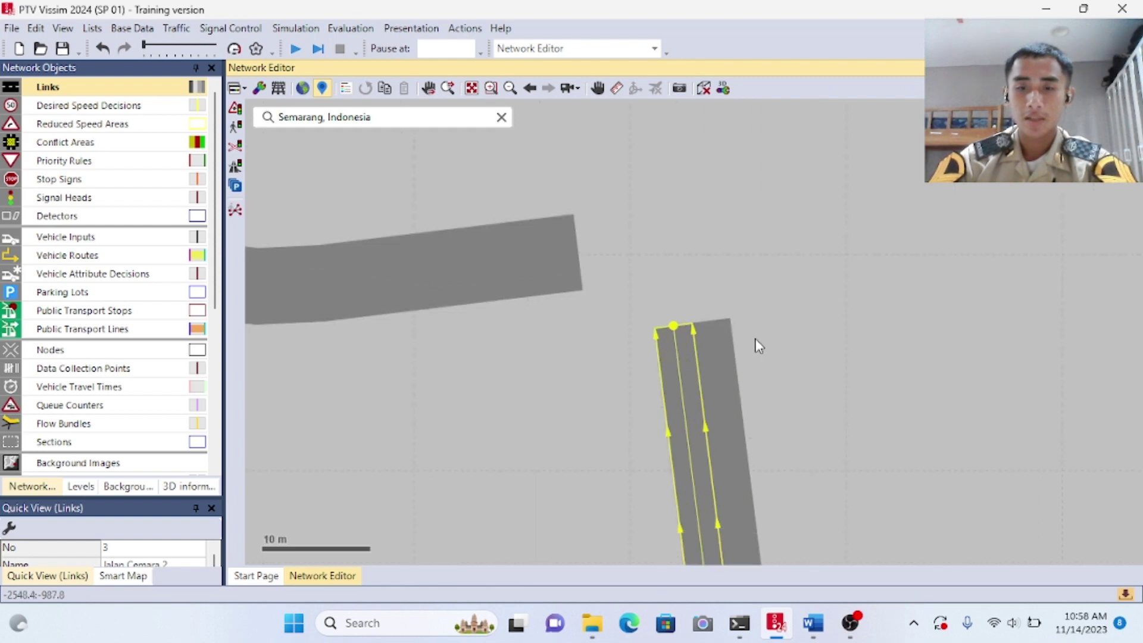
scroll(698, 335, "up", 1)
left_click(657, 304)
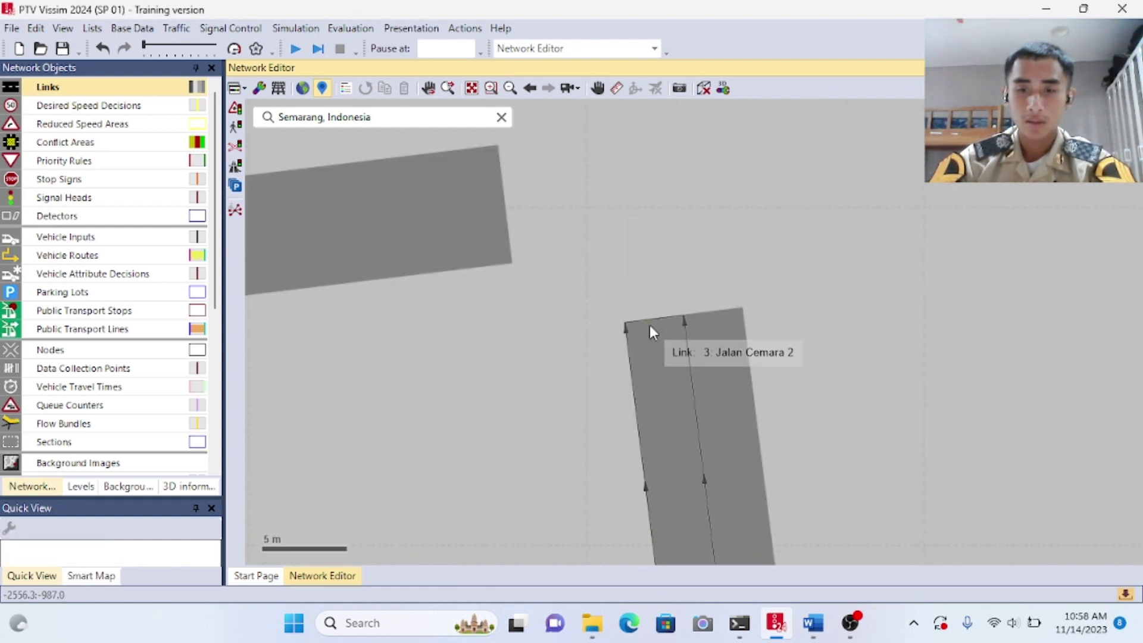
mouse_move(649, 325)
left_mouse_down()
mouse_move(574, 253)
mouse_move(498, 234)
left_mouse_up()
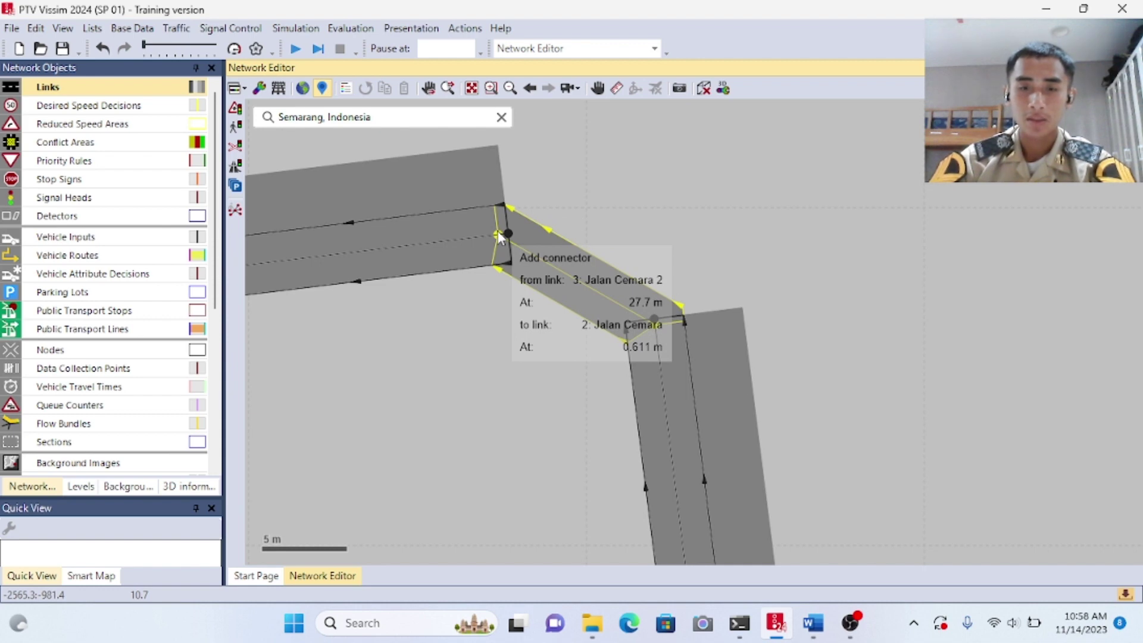
left_click_drag(497, 229, 498, 231)
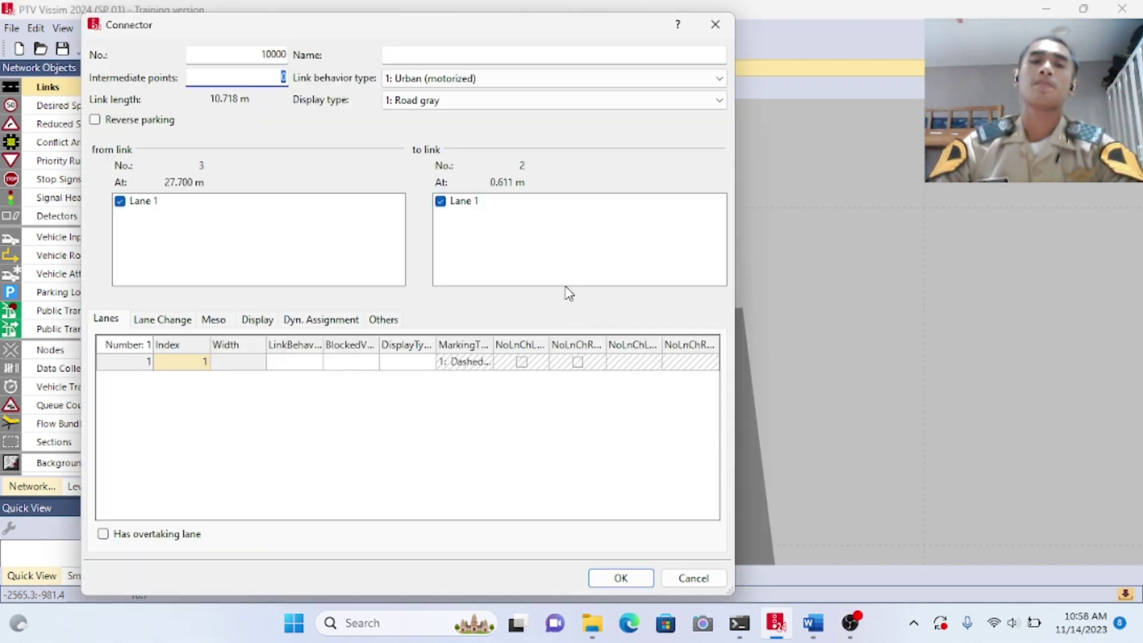
left_click(610, 584)
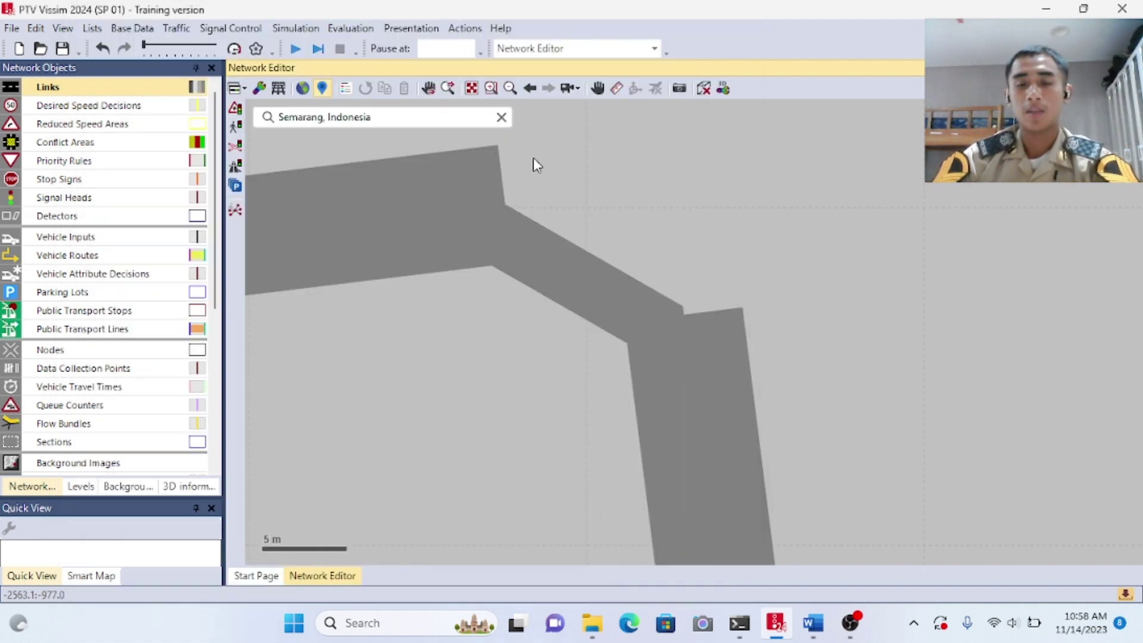
Step: Add a connector about 16 m long from the end of Jalan Cemara link 1 to the start of Jalan Cemara 2's opposite-direction link 4
left_click(597, 88)
left_click_drag(627, 219, 732, 207)
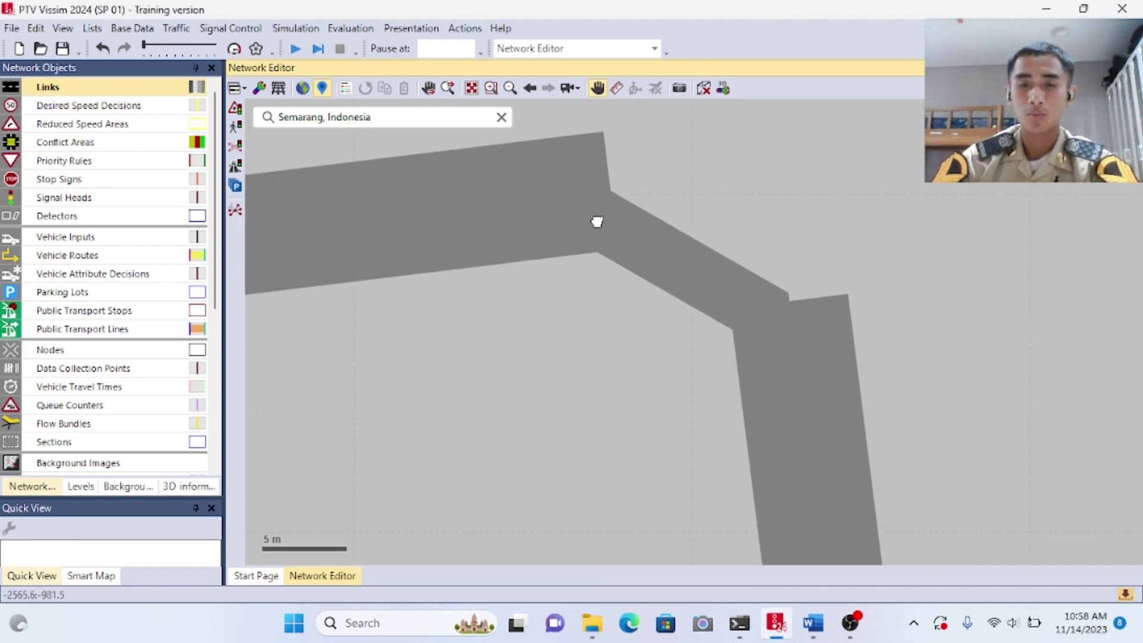
left_click(597, 88)
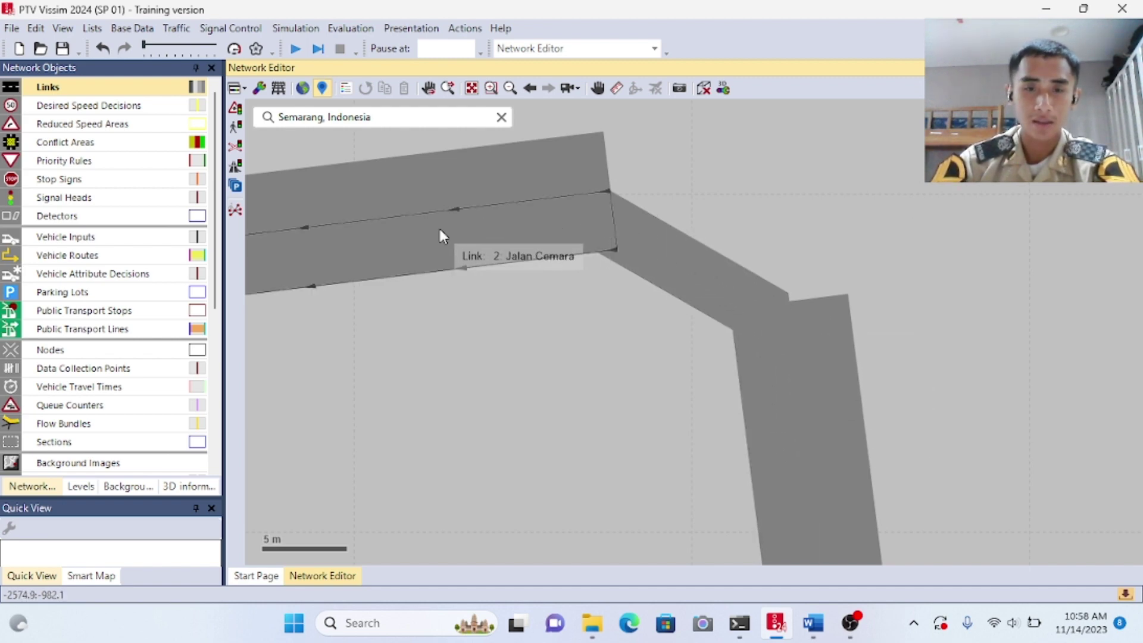
left_click(592, 168)
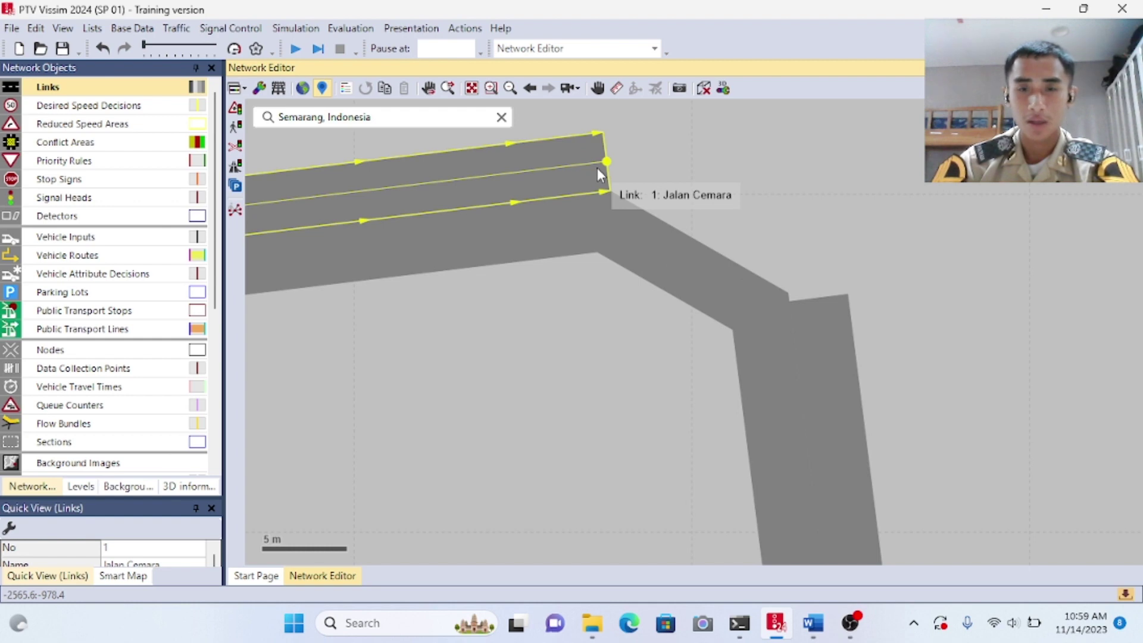
left_click_drag(598, 168, 836, 309)
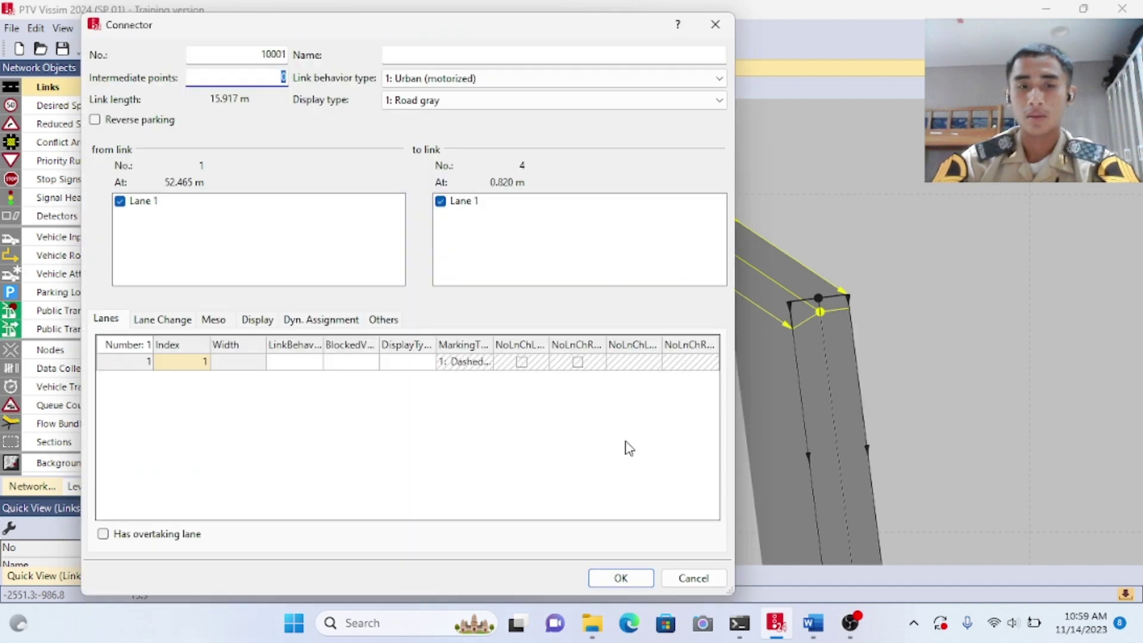
left_click(621, 578)
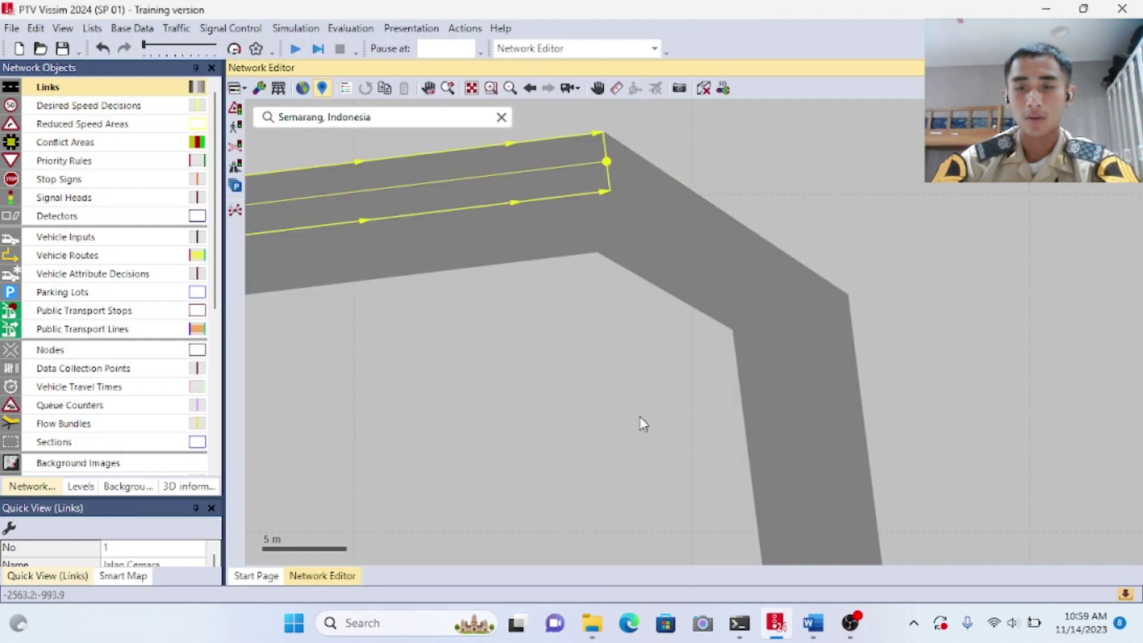
Step: Curve inner connector 10000 by generating a spline with 6 intermediate points per segment, keeping the current intermediate points
left_click(599, 88)
left_click_drag(863, 268, 771, 294)
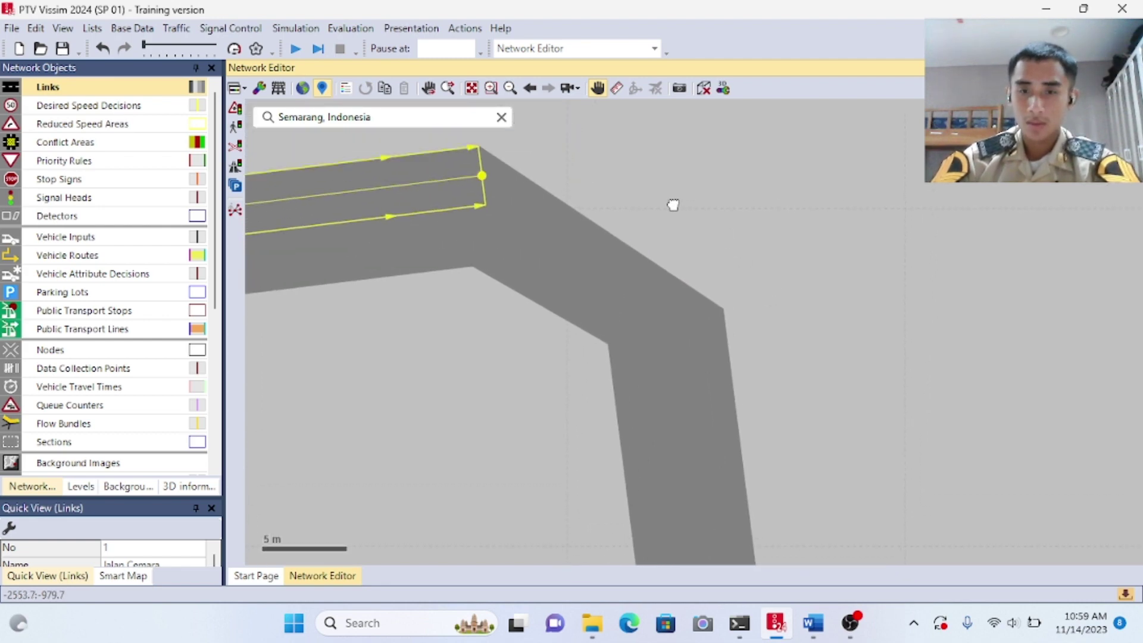
left_click_drag(673, 204, 730, 228)
scroll(738, 237, "down", 2)
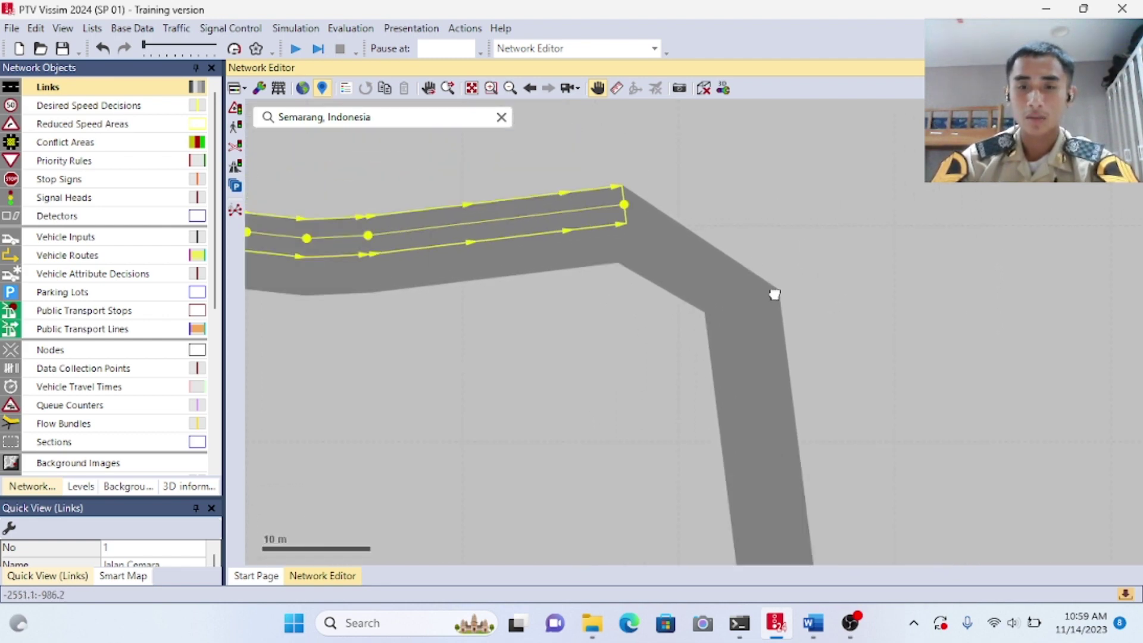
left_click_drag(854, 359, 793, 355)
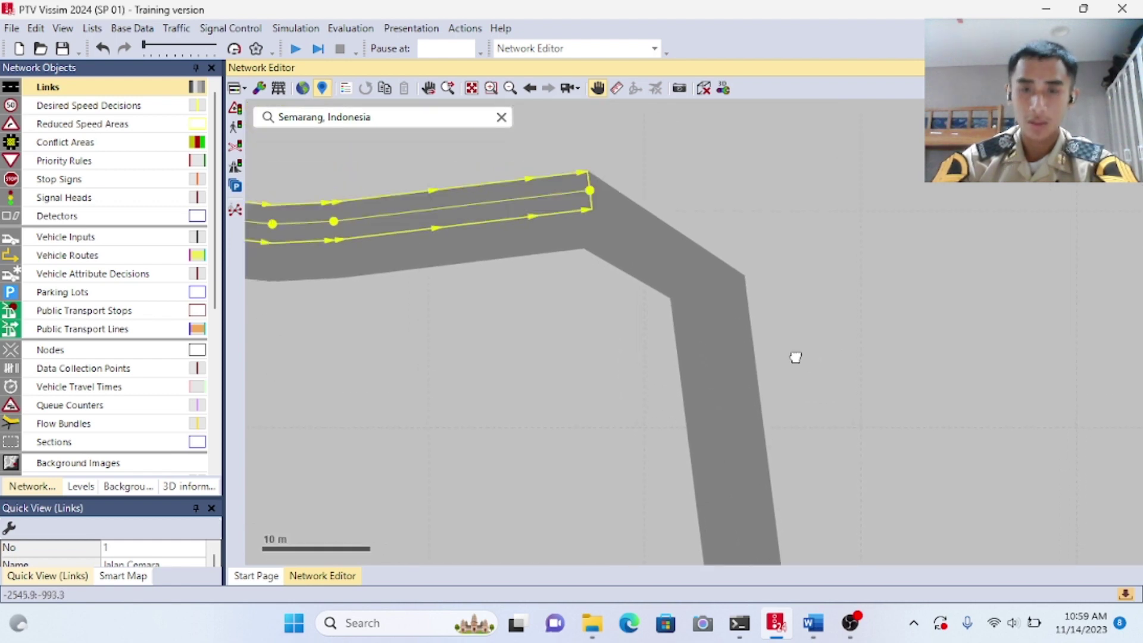
left_click(597, 90)
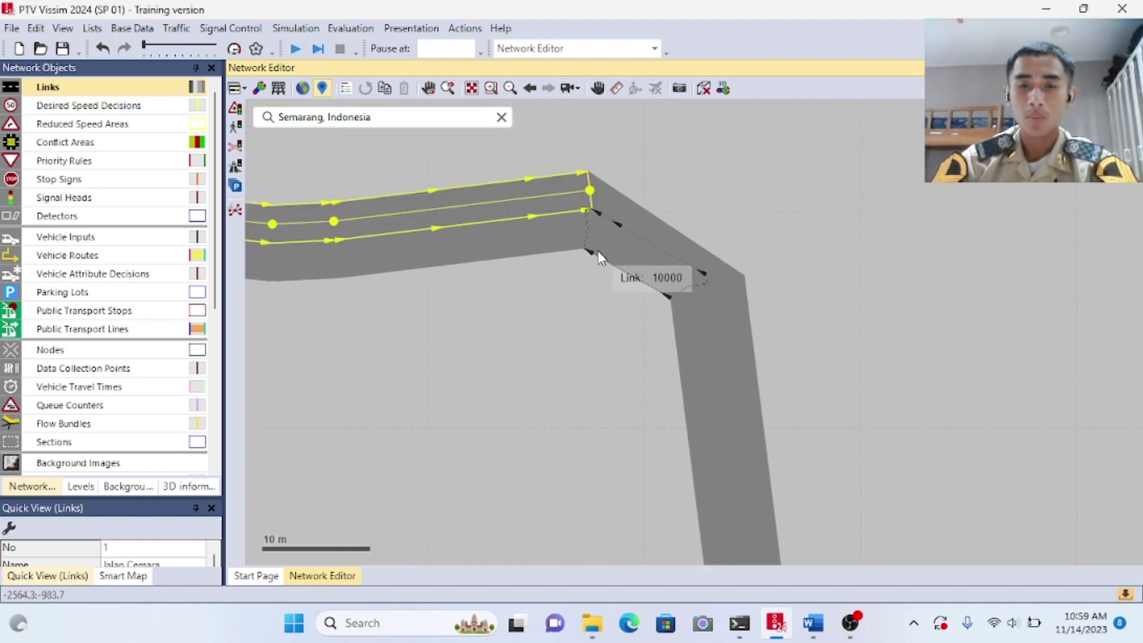
left_click(626, 262)
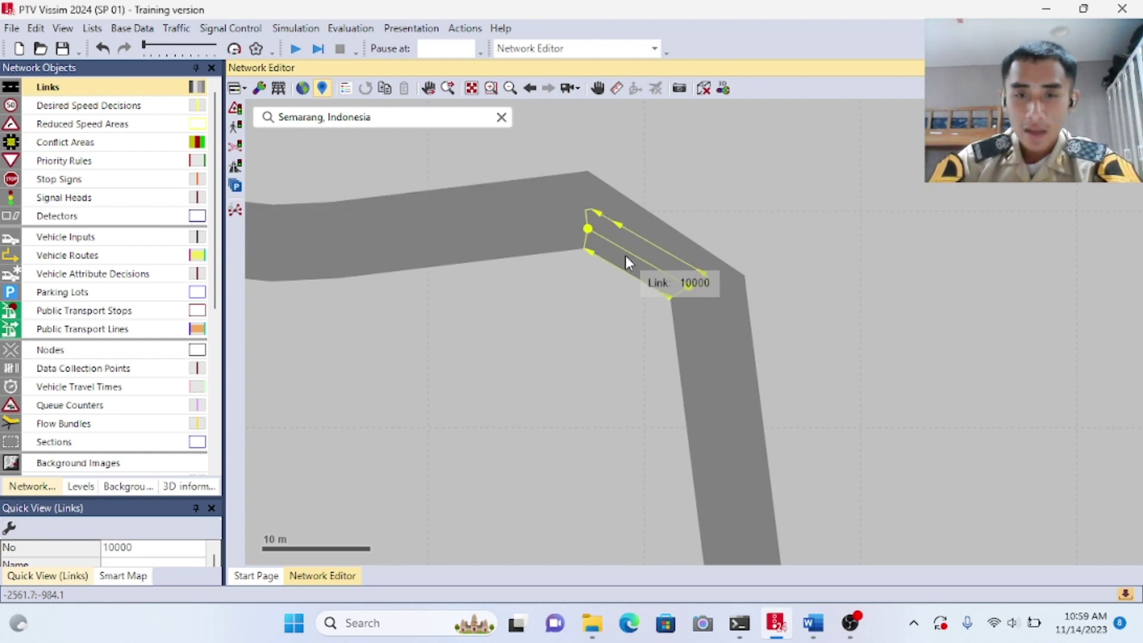
right_click(625, 257)
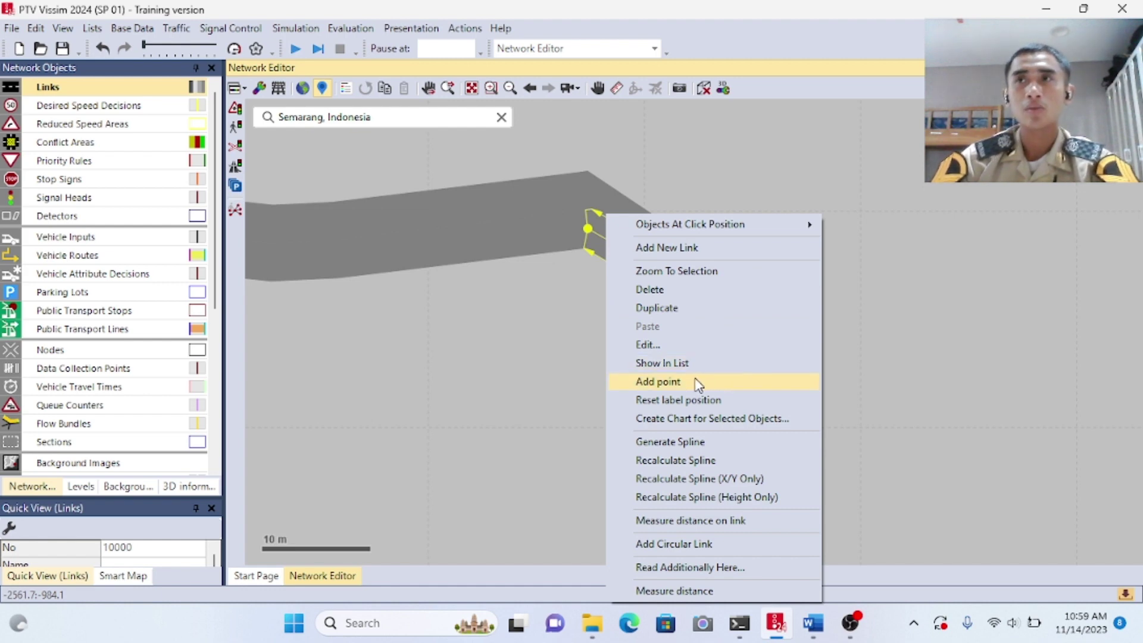
left_click(671, 443)
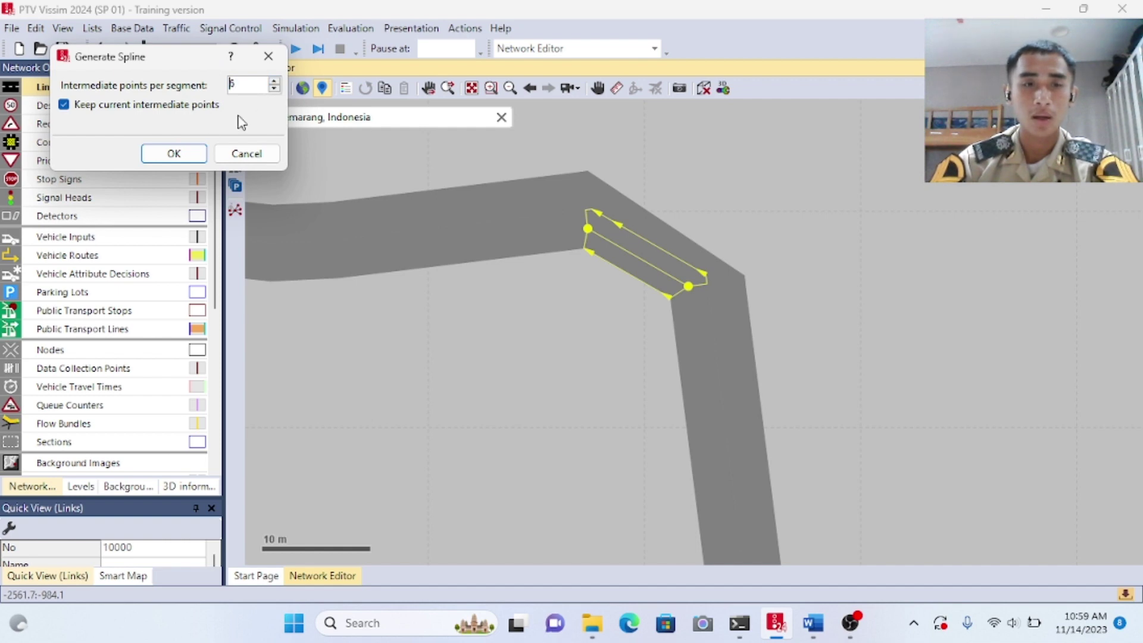
left_click(175, 154)
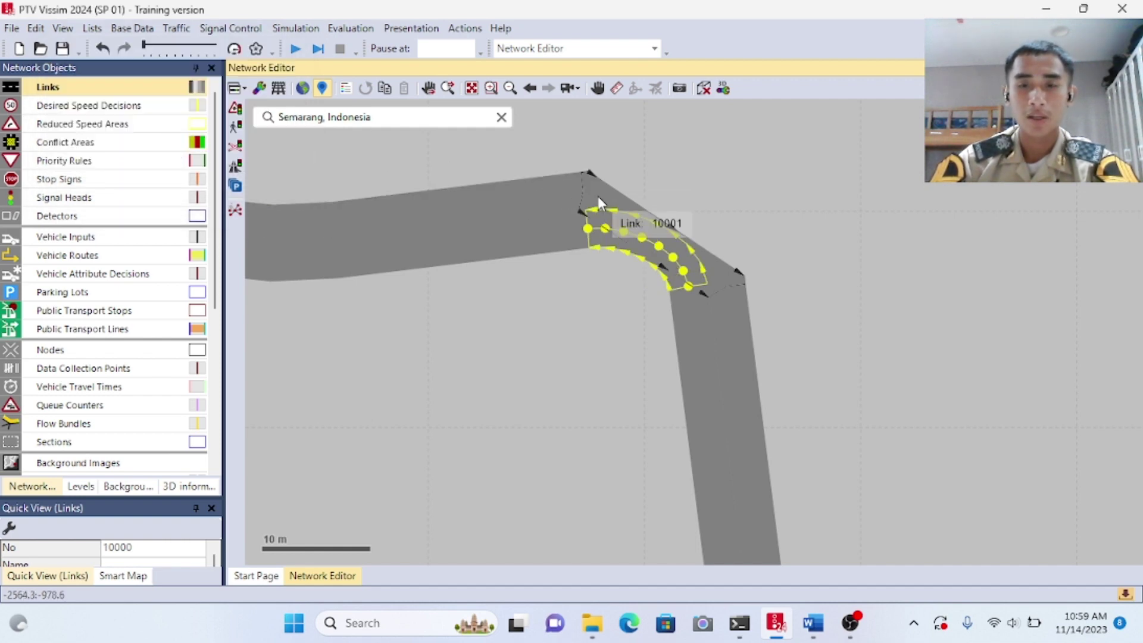
Step: Curve outer connector 10001 by generating a spline with 6 intermediate points per segment, keeping the current intermediate points
left_click(714, 266)
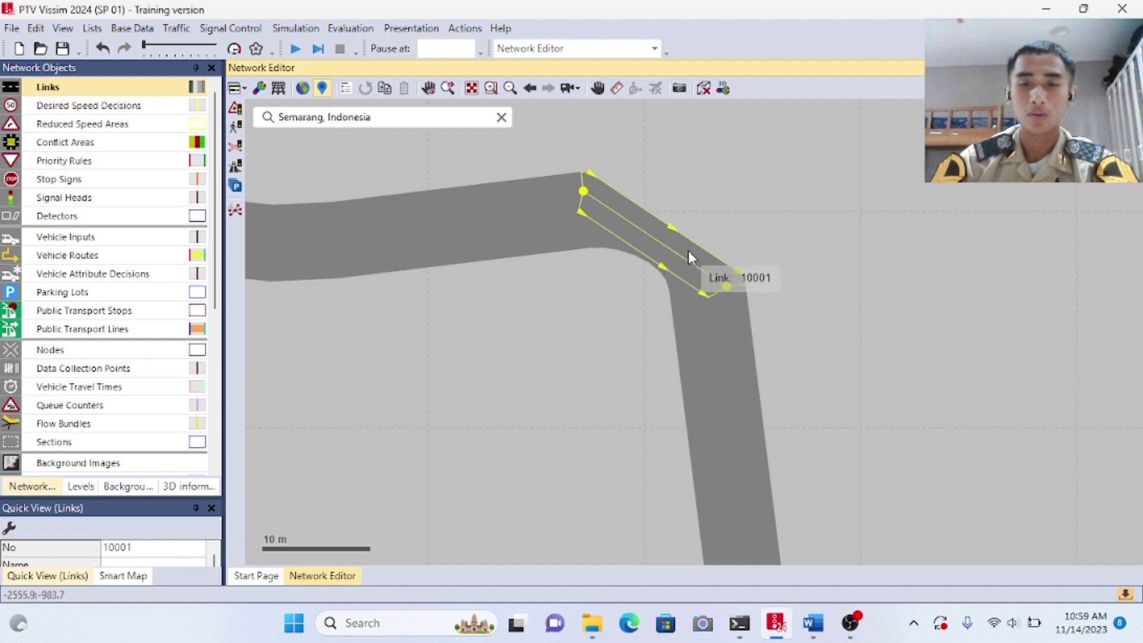
right_click(688, 251)
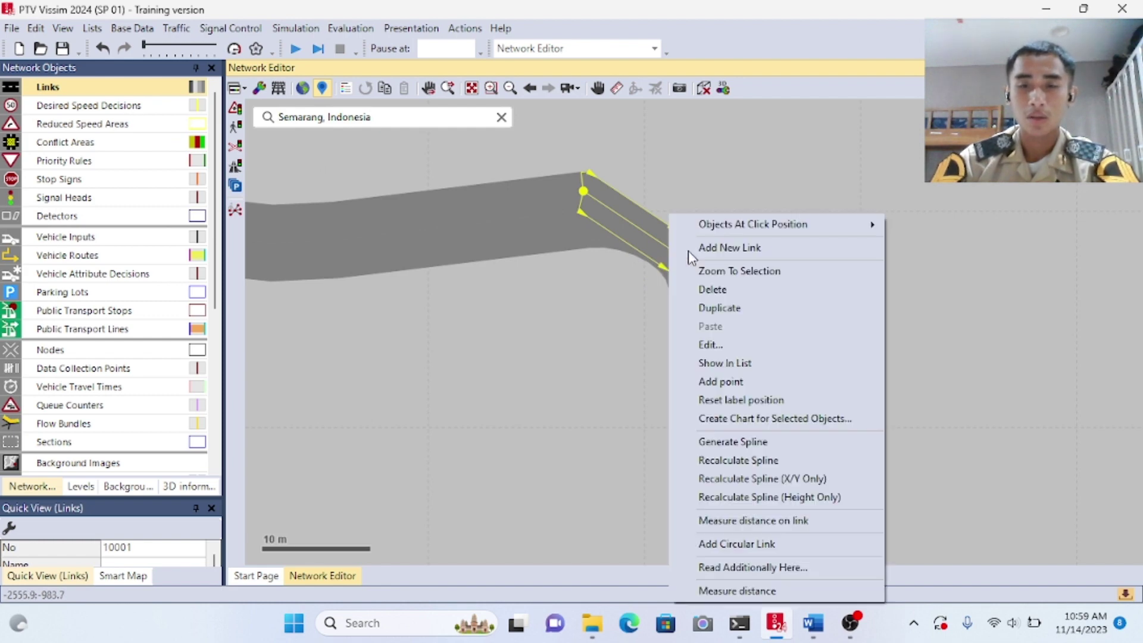
left_click(753, 443)
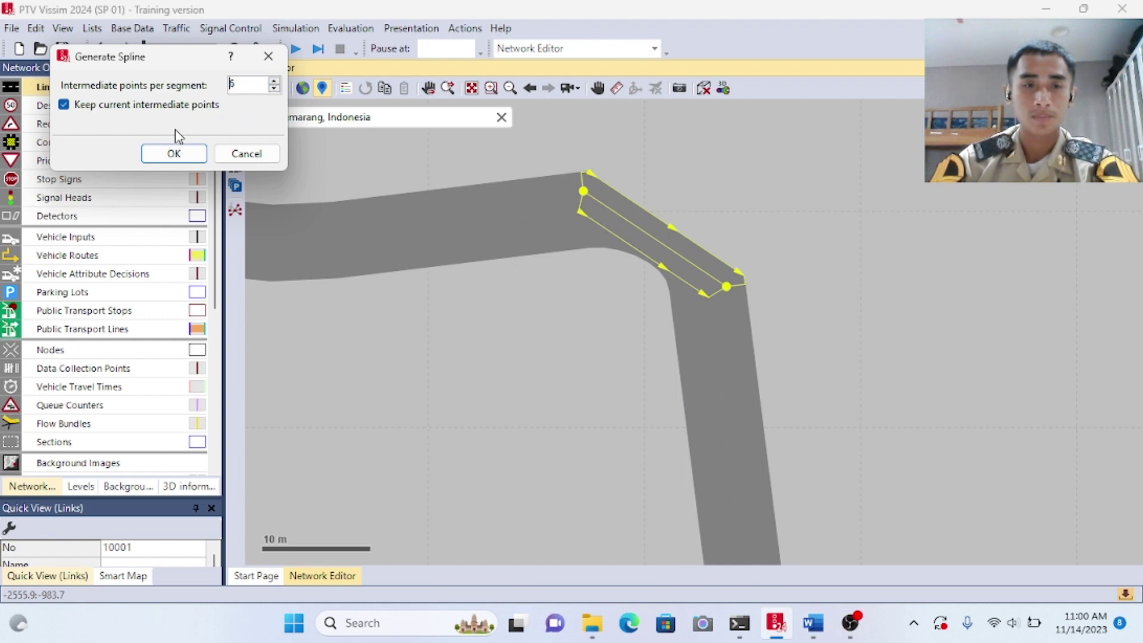
type("6")
left_click(172, 156)
left_click(830, 216)
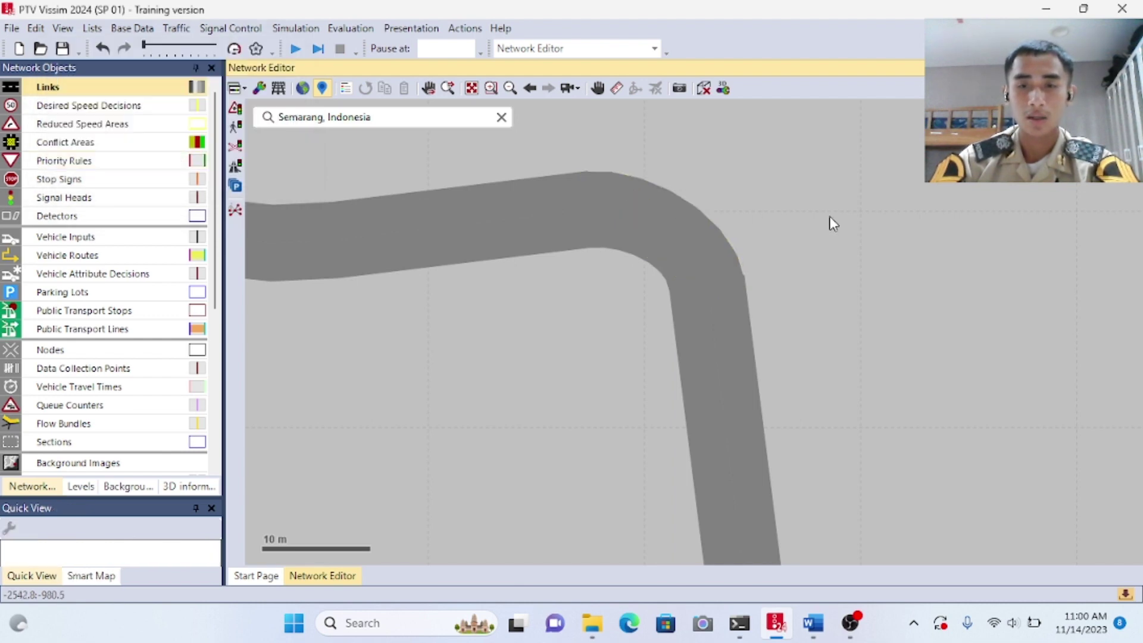
Step: Examine the curved bend by selecting inner connector 10000 and outer connector 10001 in turn
left_click(598, 88)
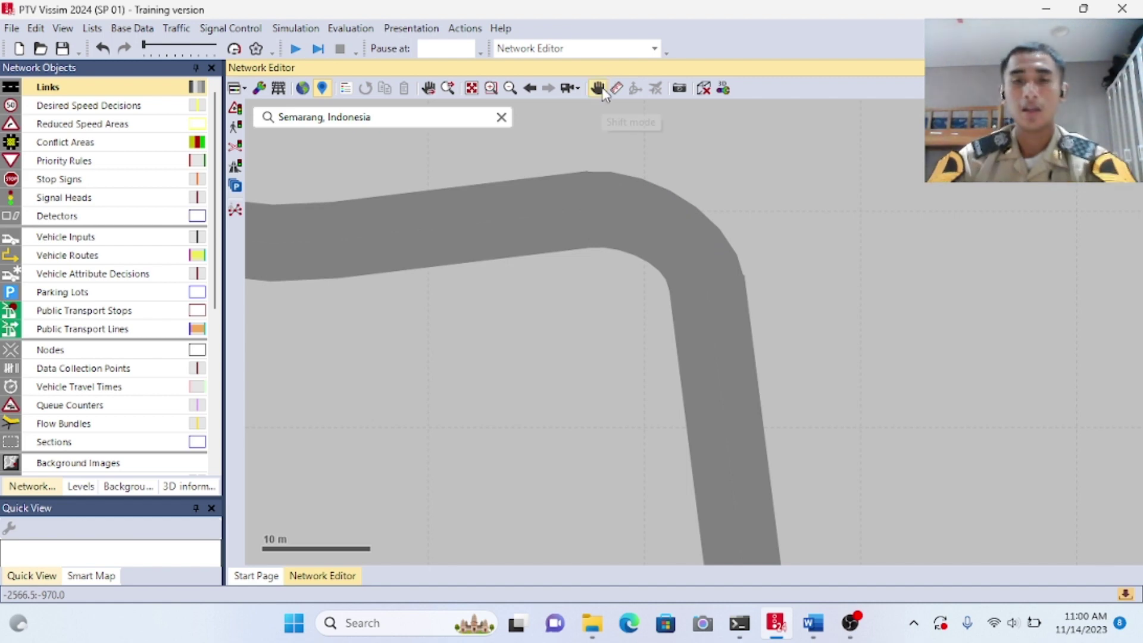
left_click_drag(555, 266, 677, 292)
scroll(691, 307, "down", 3)
scroll(651, 365, "up", 3)
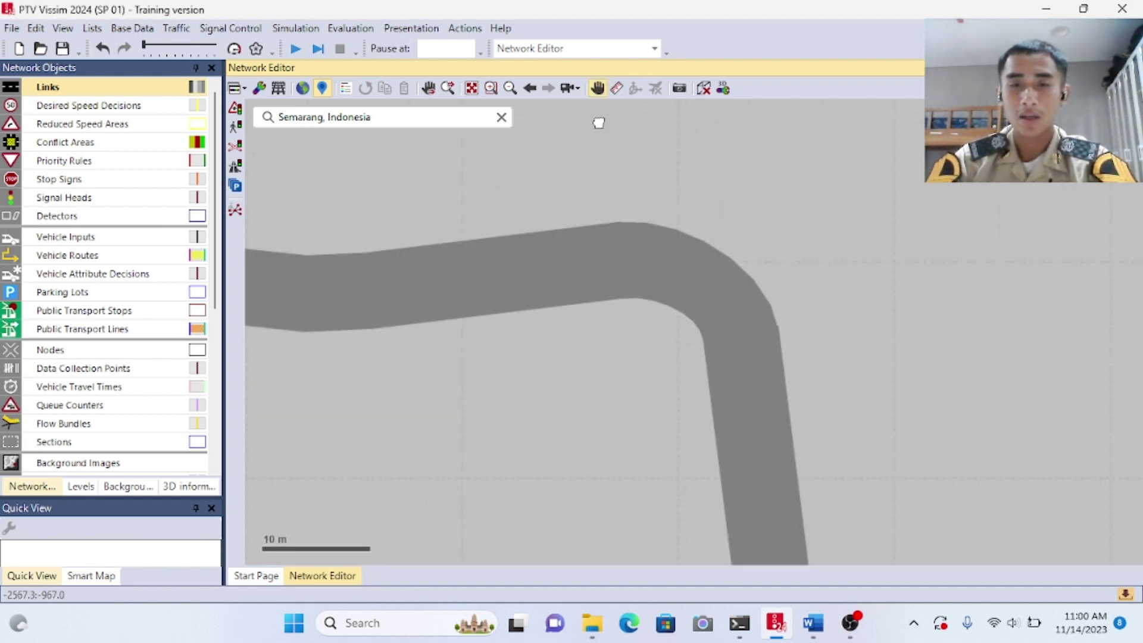
left_click(598, 88)
left_click(692, 299)
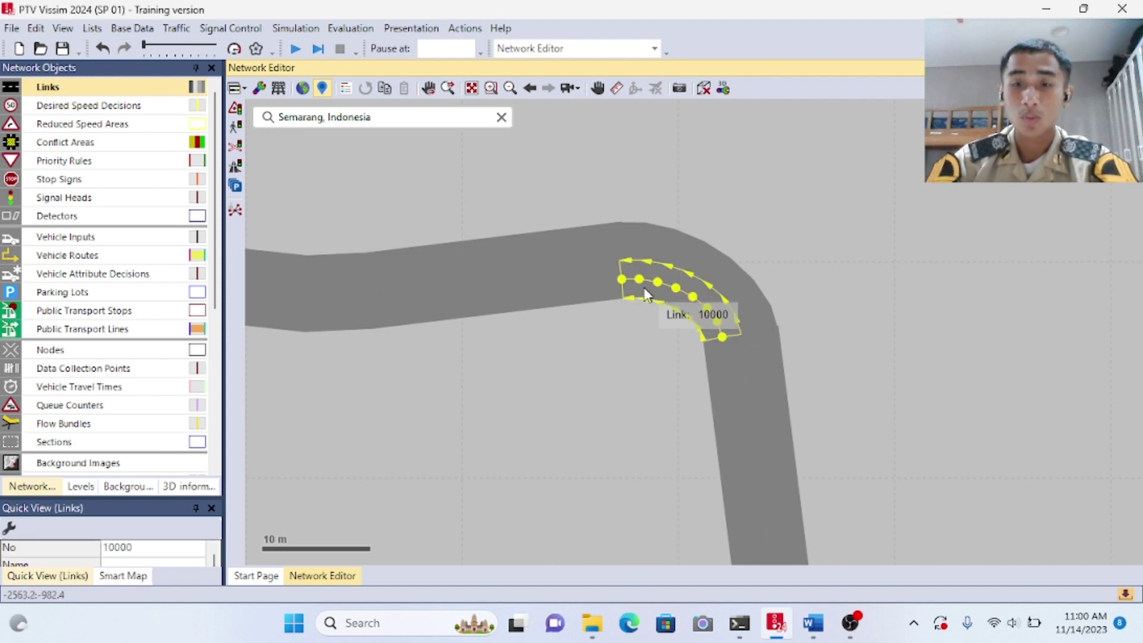
left_click(714, 282)
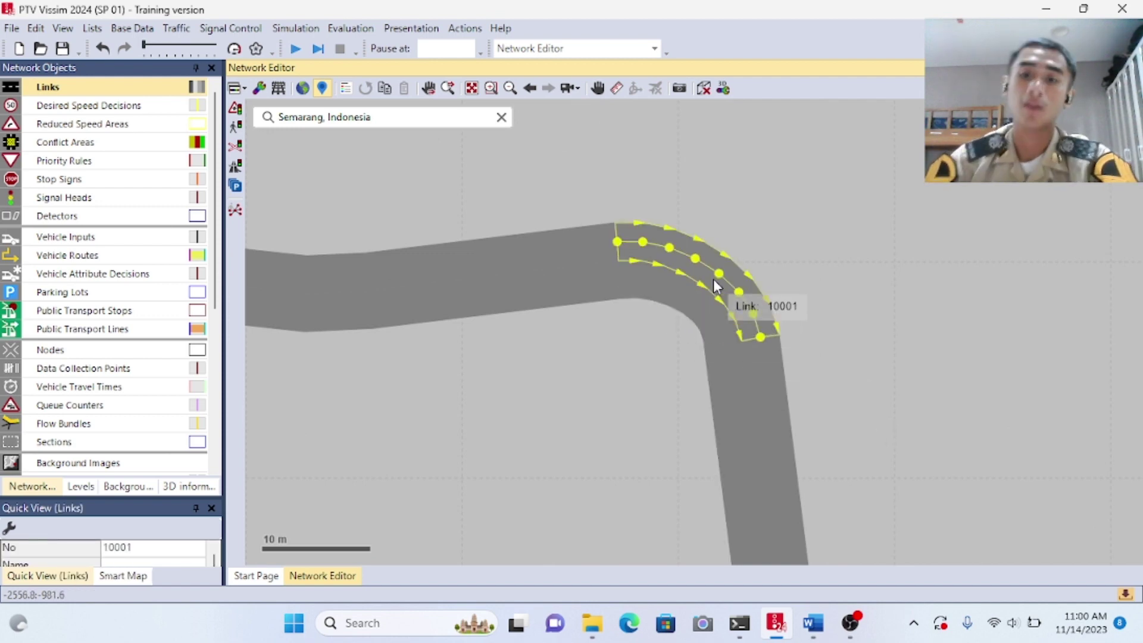
left_click(823, 292)
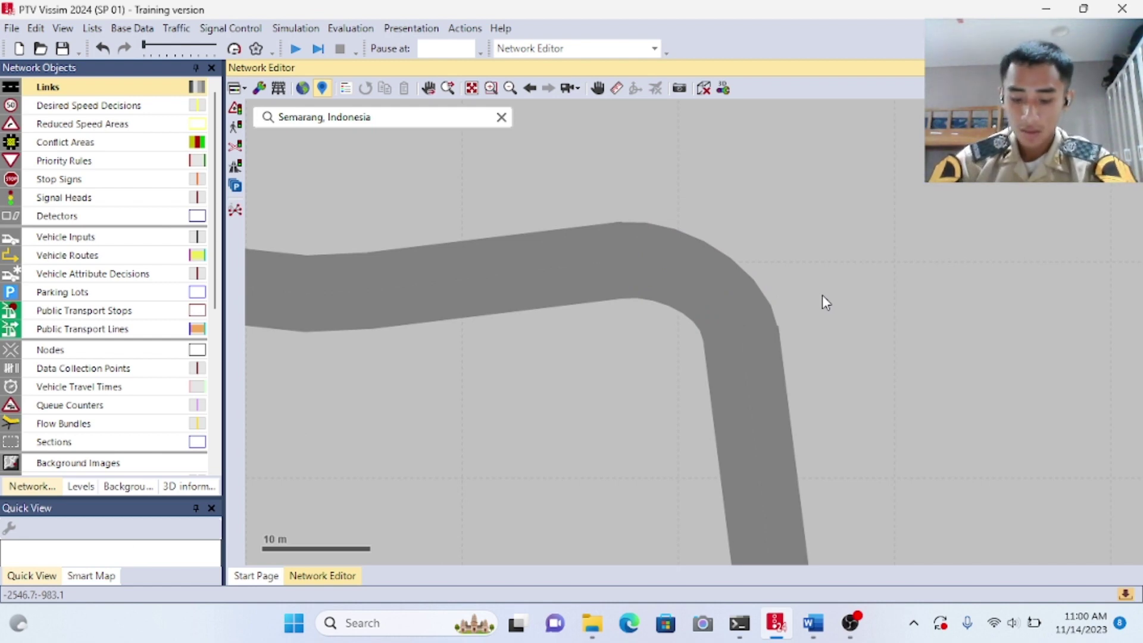
Step: Draw a straight link about 35 m long in the empty area east of the curved bend
left_click(598, 88)
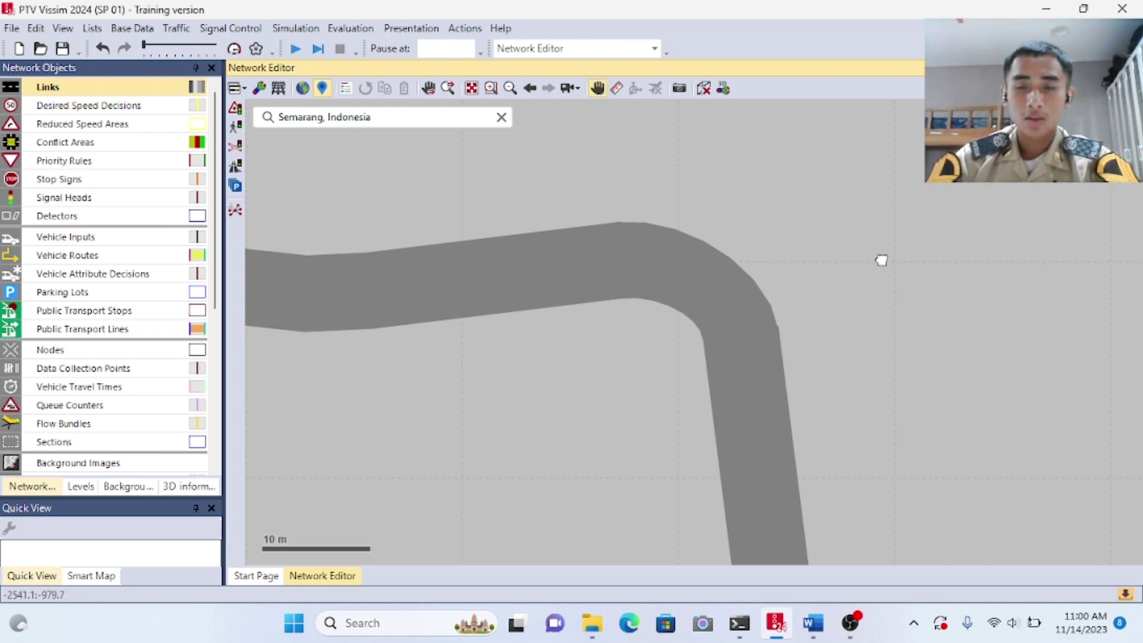
left_click_drag(880, 258, 768, 271)
left_click(598, 88)
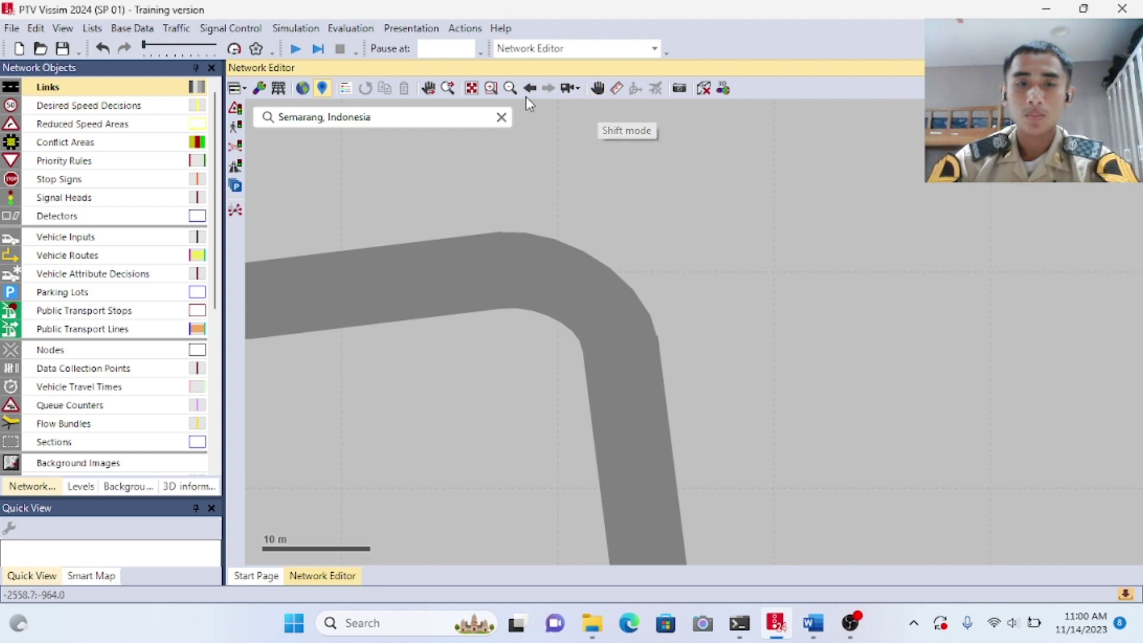
left_click(598, 88)
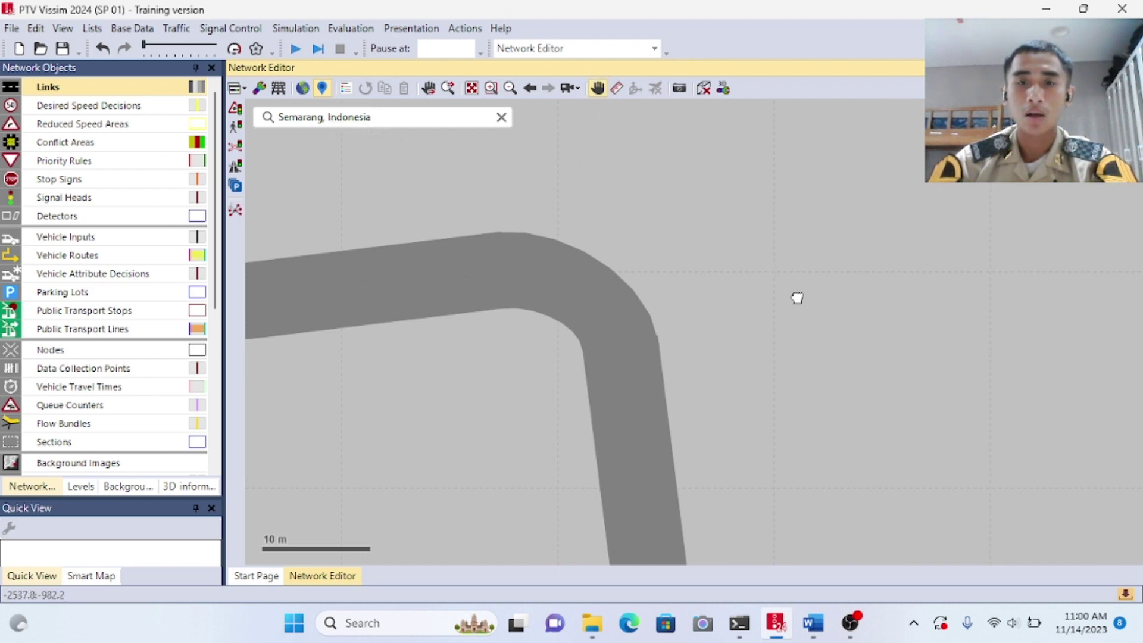
left_click_drag(798, 297, 699, 232)
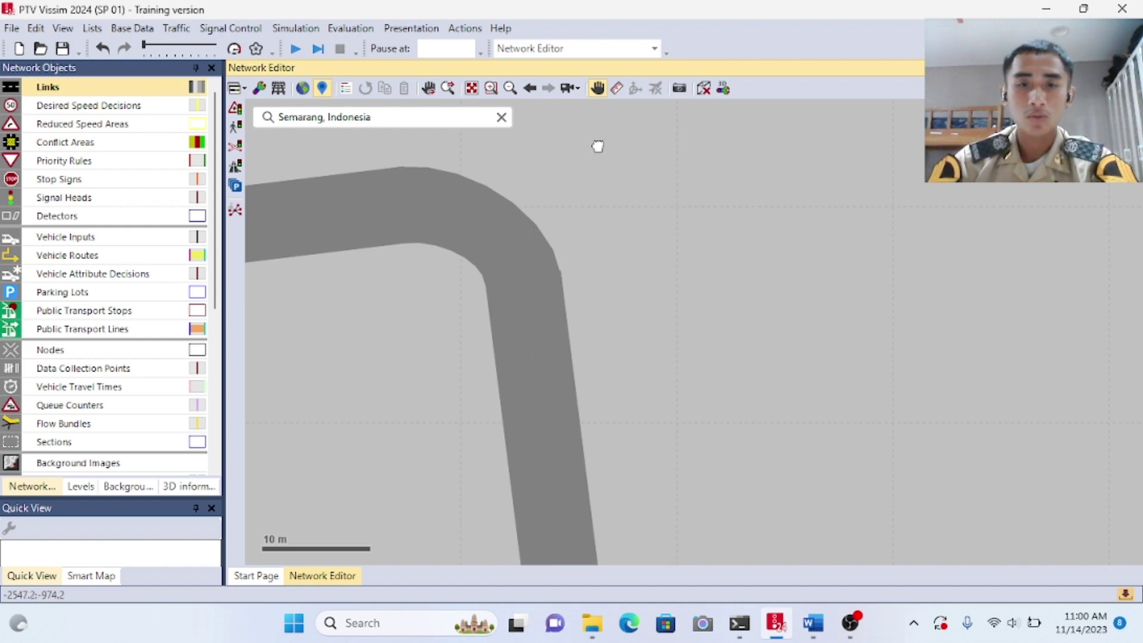
left_click(598, 88)
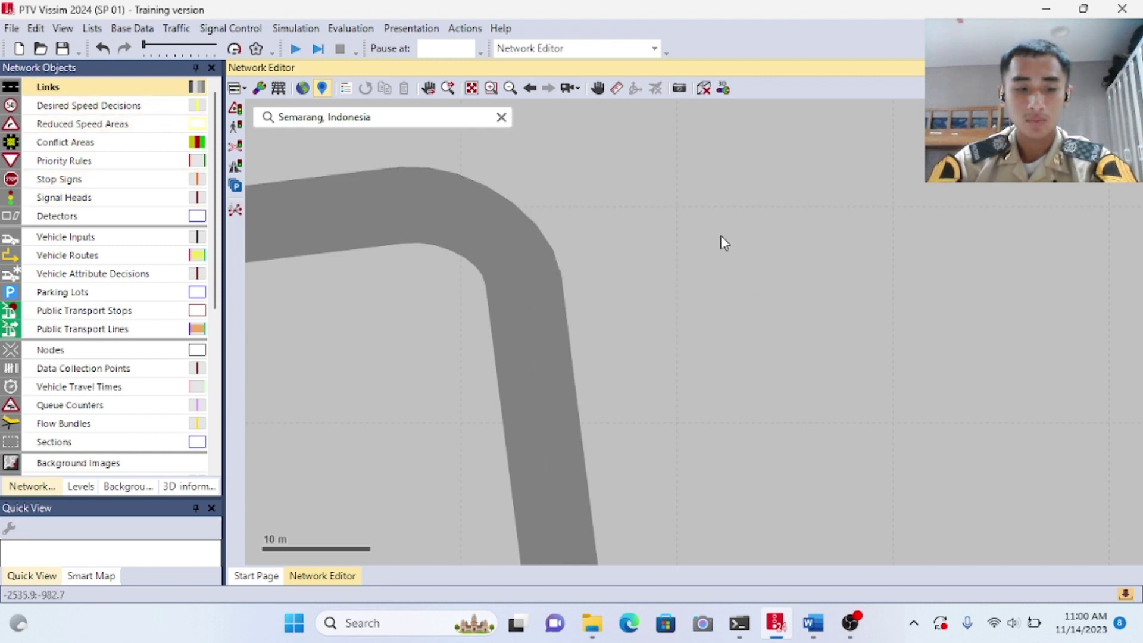
left_click_drag(699, 189, 1079, 188)
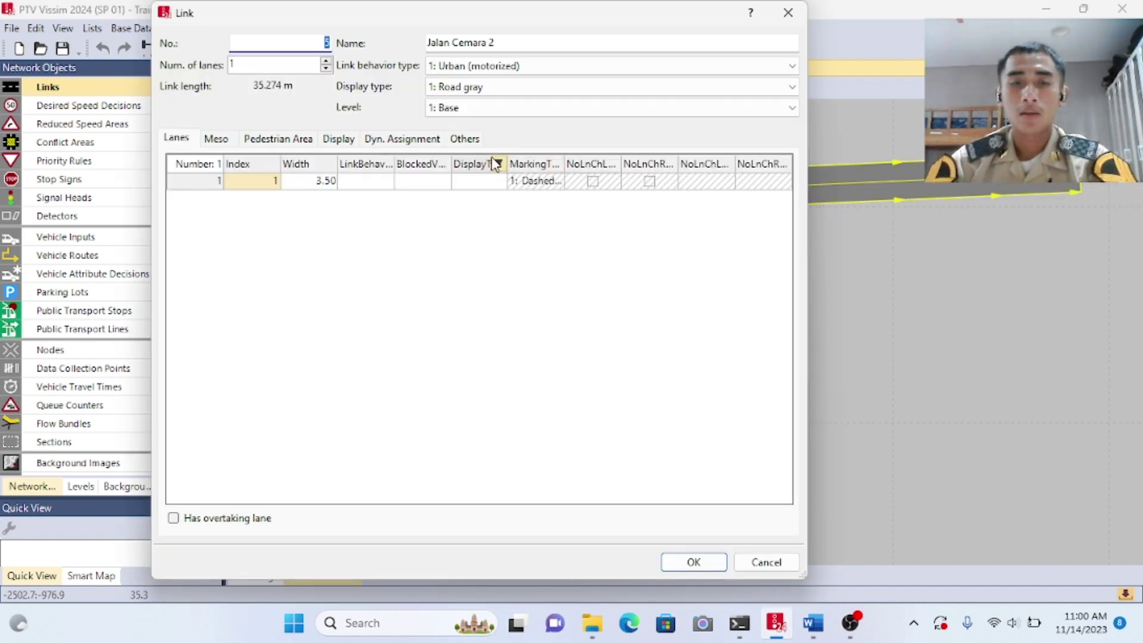
Step: Give the new link Jalan Cemara 2 two lanes, enable its overtaking lane, and create it
left_click(326, 62)
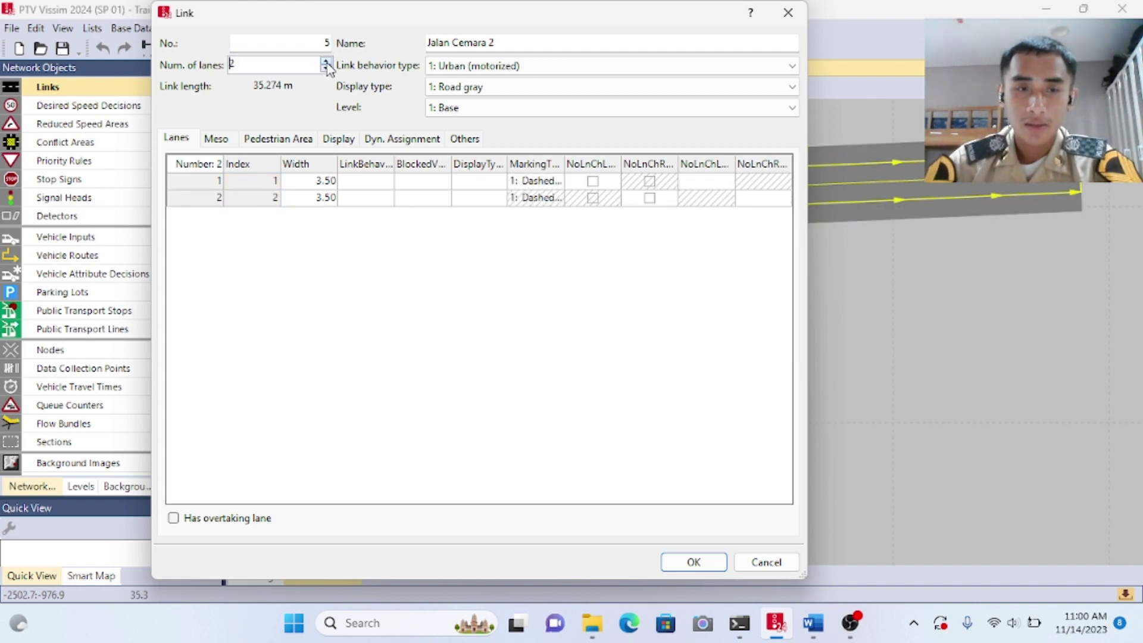
left_click(173, 519)
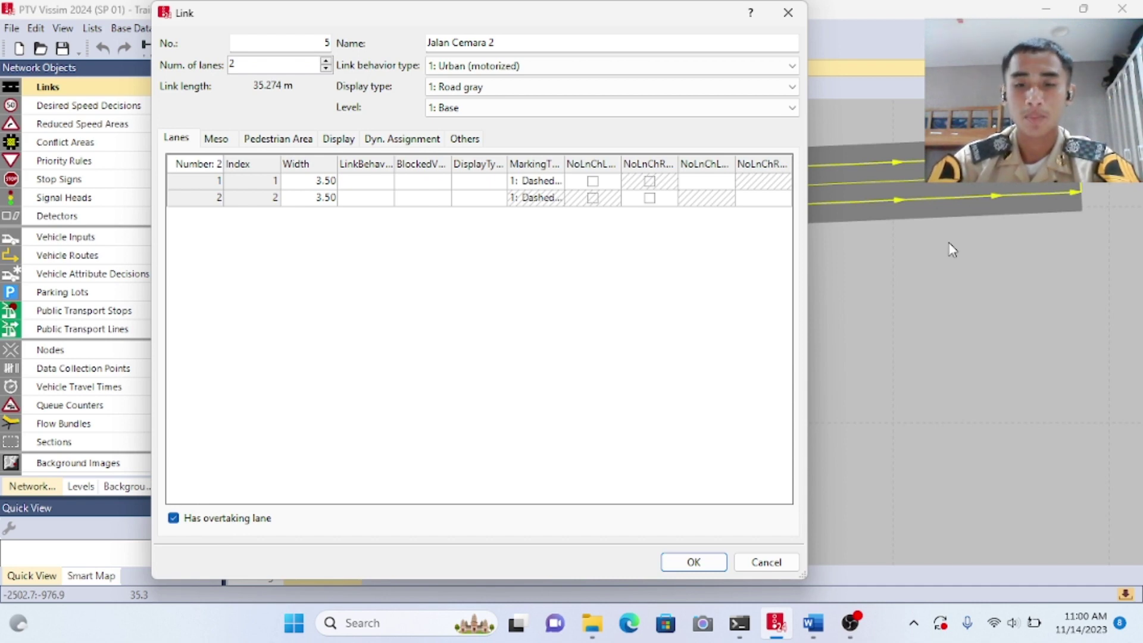
left_click(694, 563)
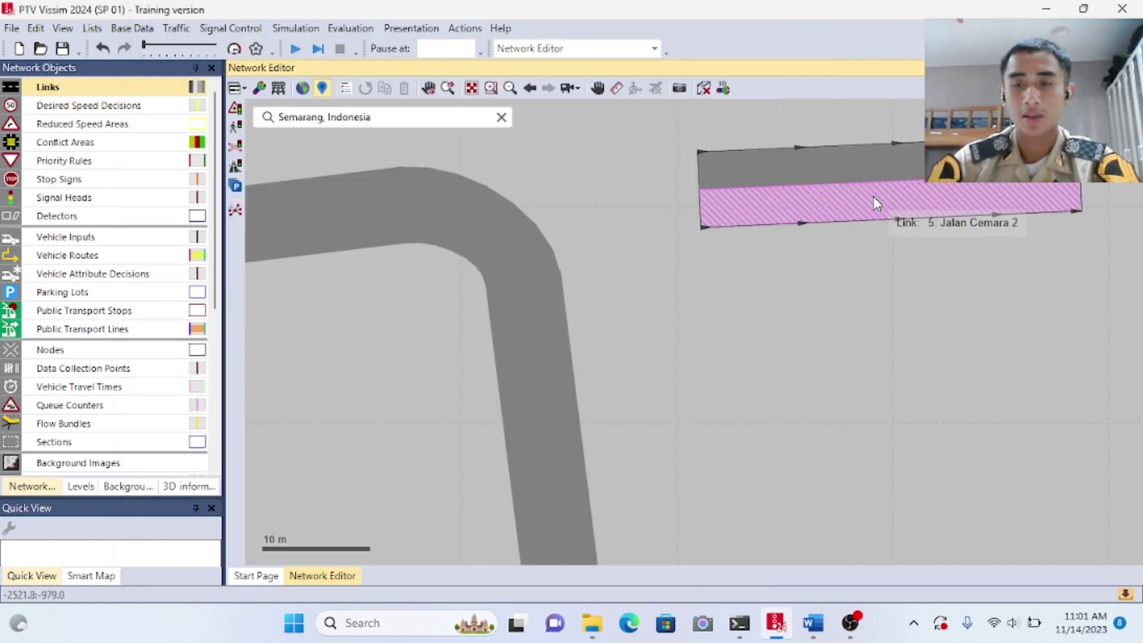
Step: Generate an opposite-direction link with an overtaking lane alongside link 5
left_click(879, 178)
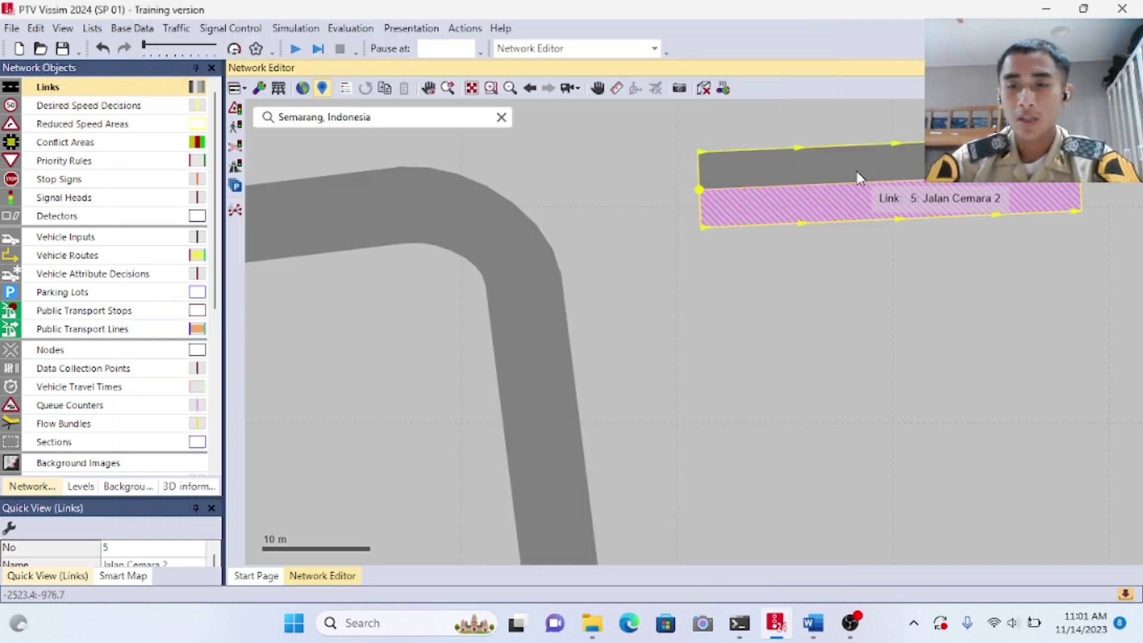
right_click(859, 178)
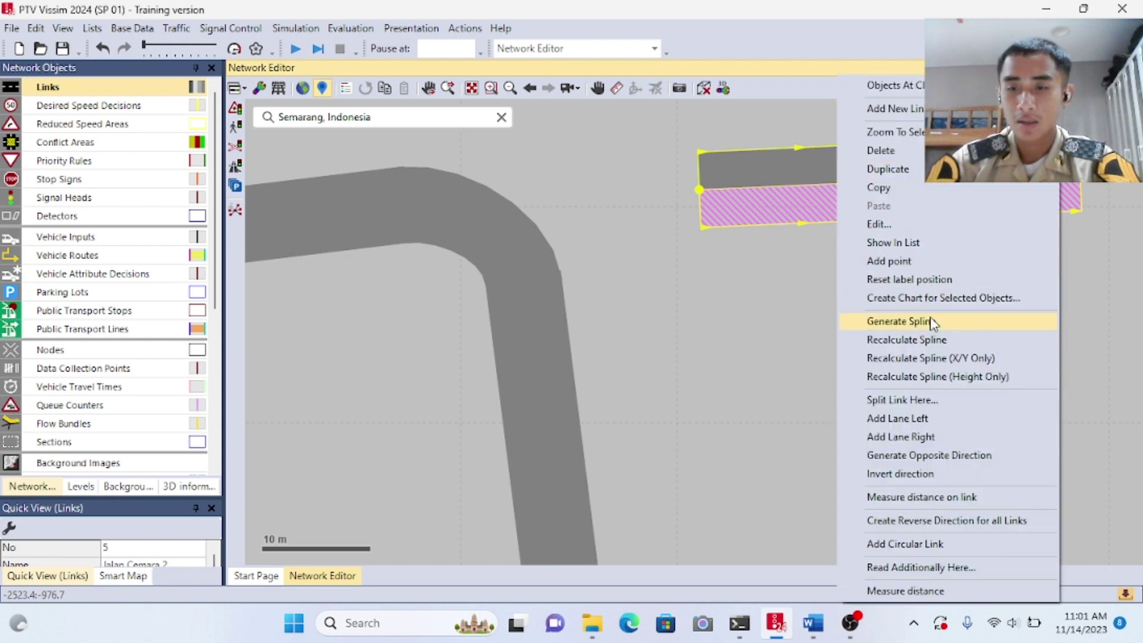
left_click(922, 455)
left_click(558, 346)
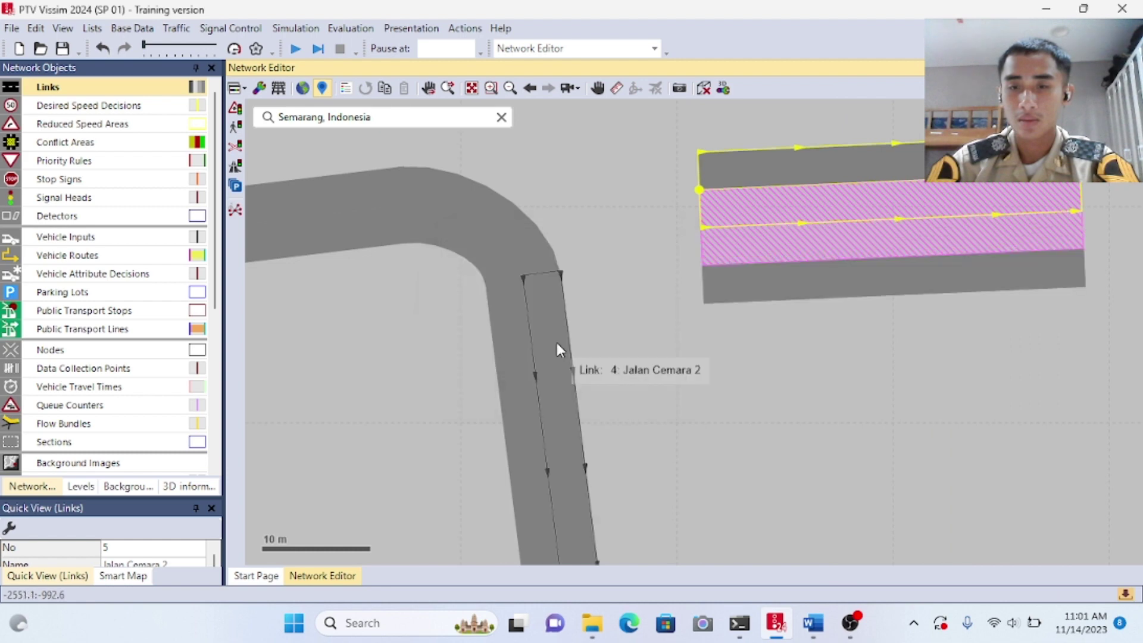
Step: Move the opposite-direction link onto link 5 so that each overtaking lane overlaps the other direction's regular lane
left_click(894, 267)
left_click_drag(908, 274, 904, 198)
left_click(887, 241)
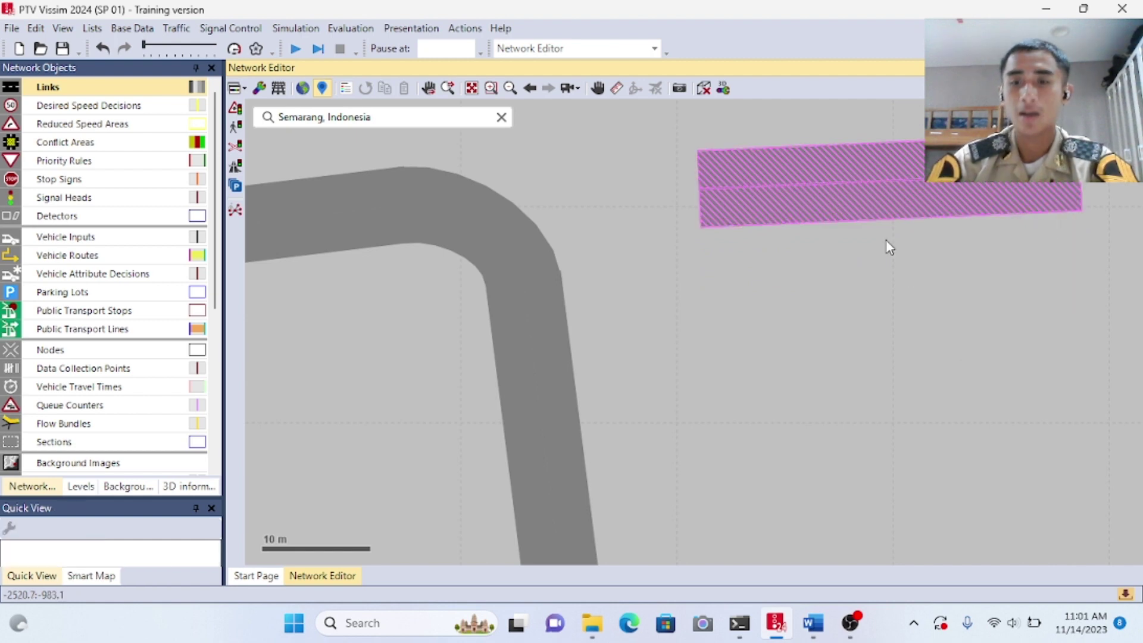
Step: Set the width of lane 1 on opposite-direction link 6 to 3 m and shift the link about 2 m east
scroll(881, 239, "up", 2)
left_click(606, 91)
left_click_drag(723, 178, 552, 281)
scroll(678, 244, "down", 1)
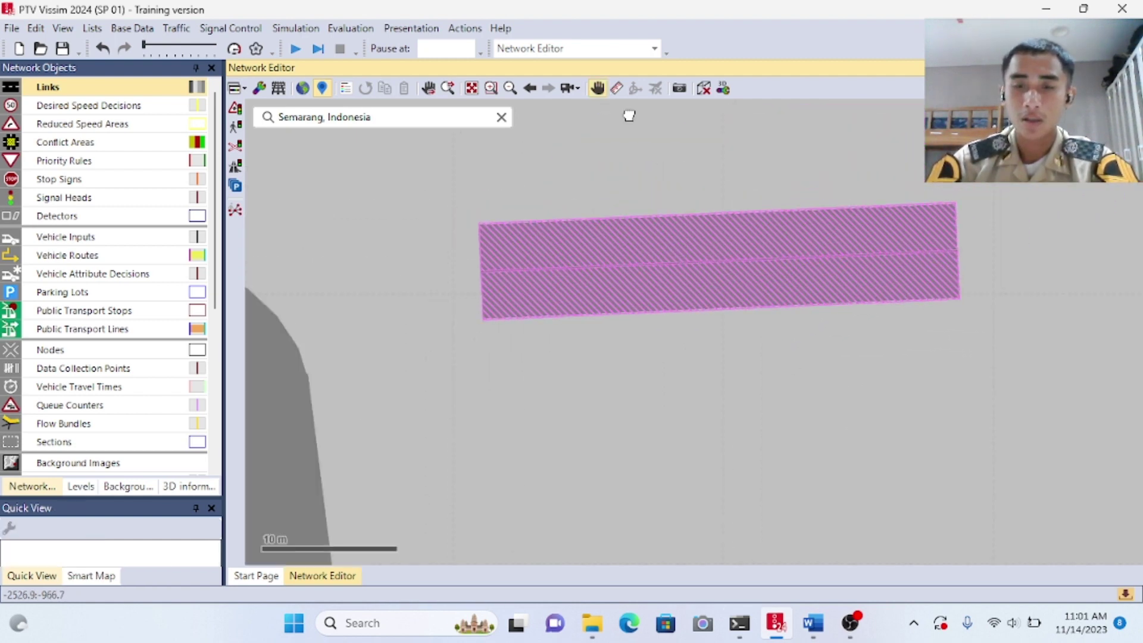
left_click(597, 88)
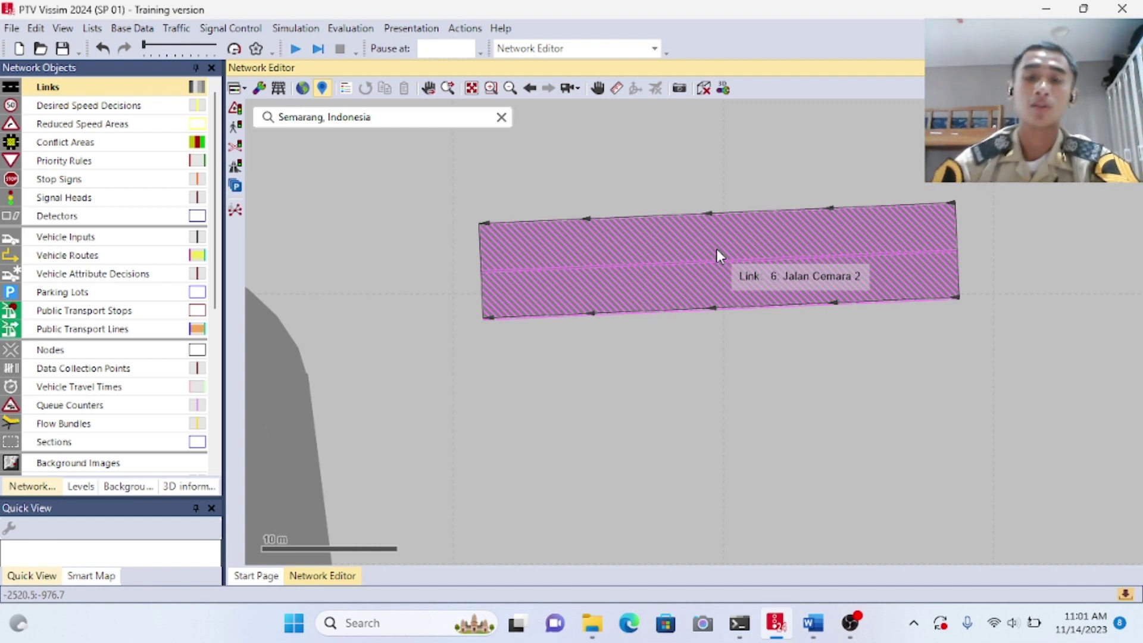
left_click(717, 250)
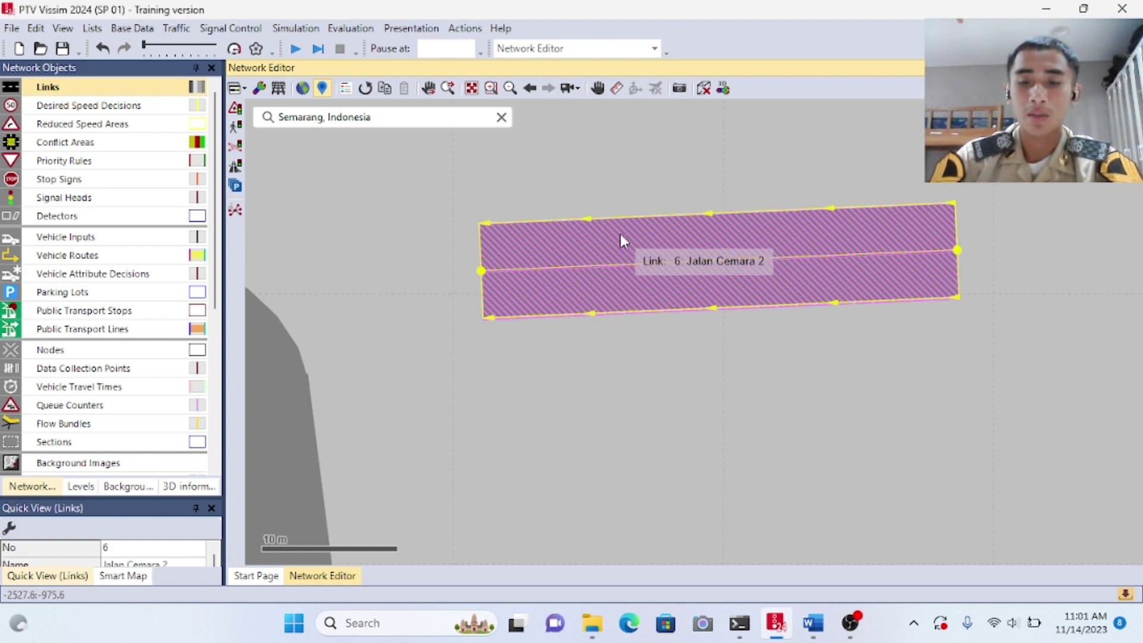
double_click(623, 289)
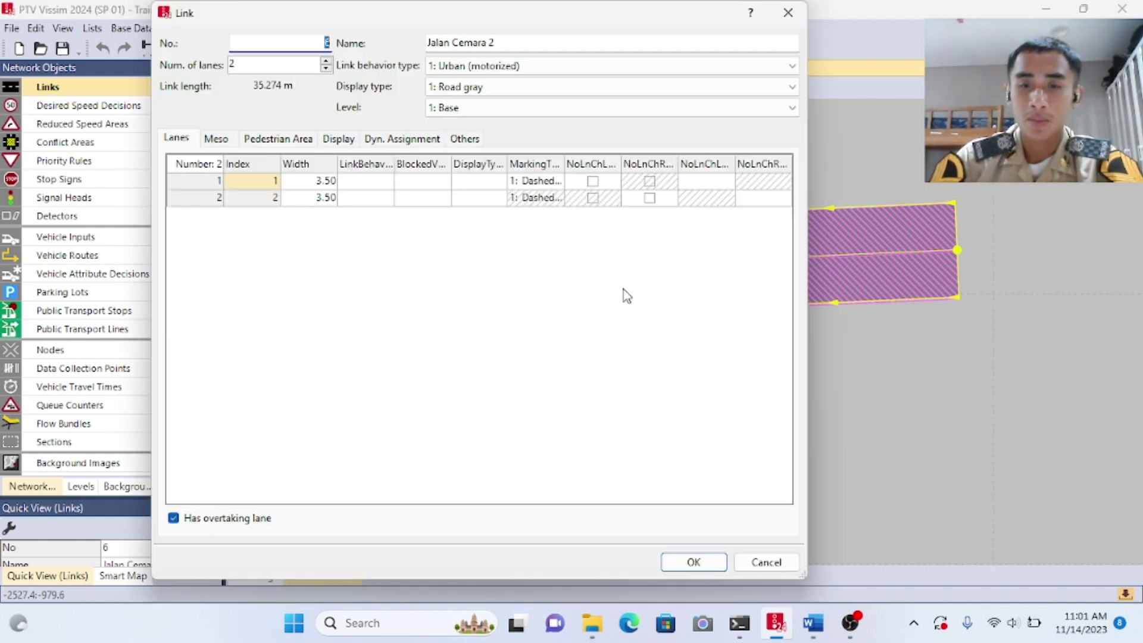
left_click(324, 181)
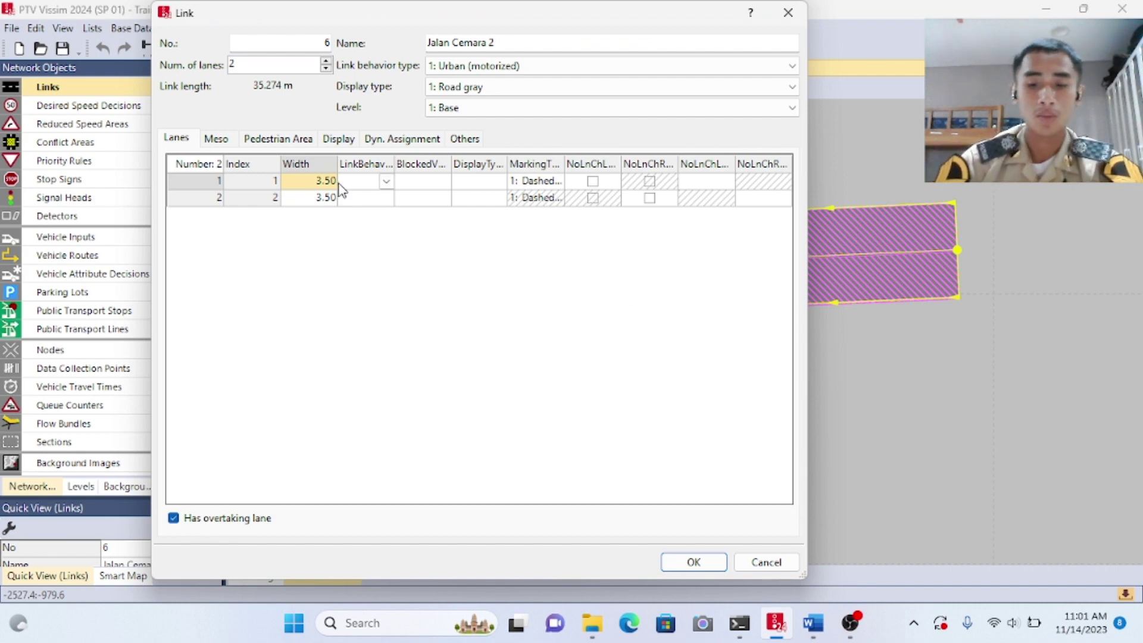
type("3")
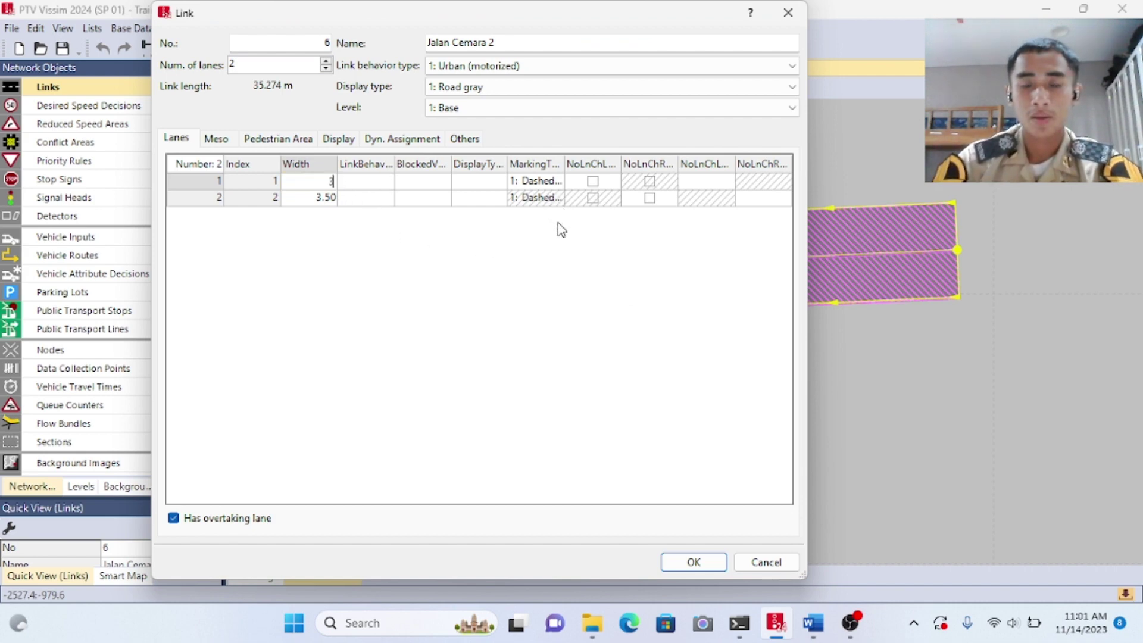
left_click(689, 562)
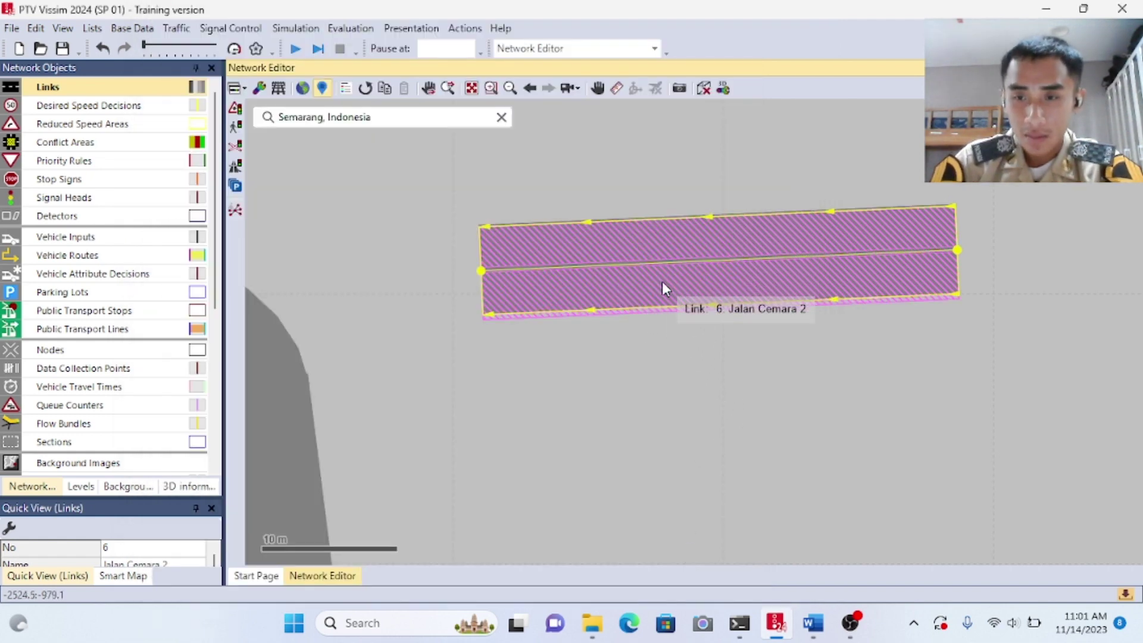
left_click_drag(662, 282, 689, 288)
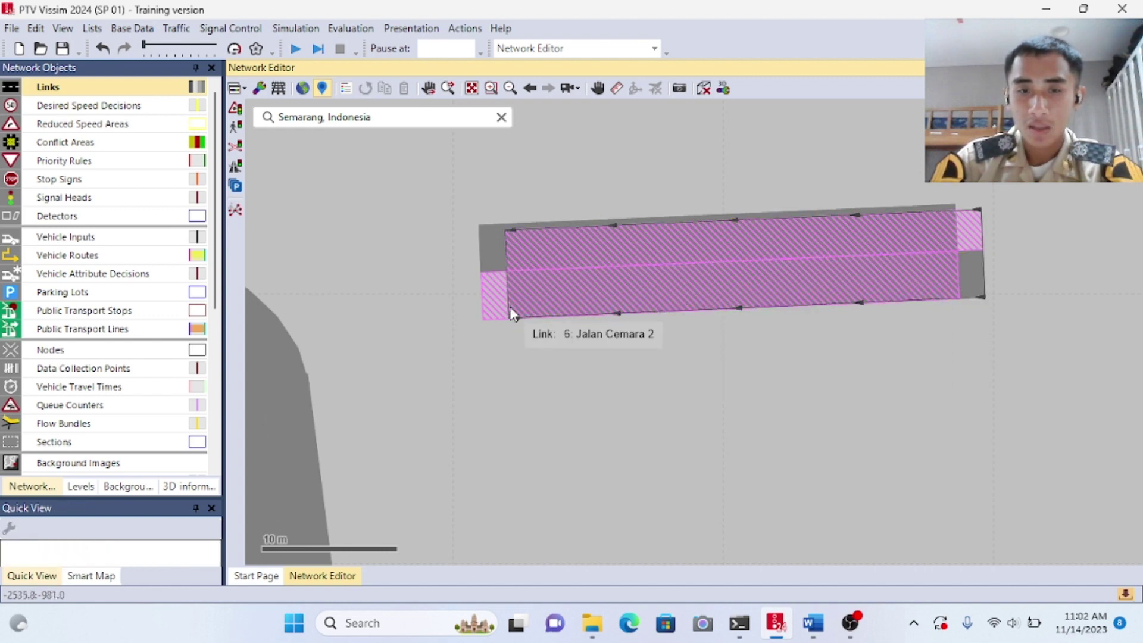
Step: Set the width of lane 1 on link 5 to 3 m and nudge the link slightly to align it with link 6
left_click(492, 300)
right_click(492, 299)
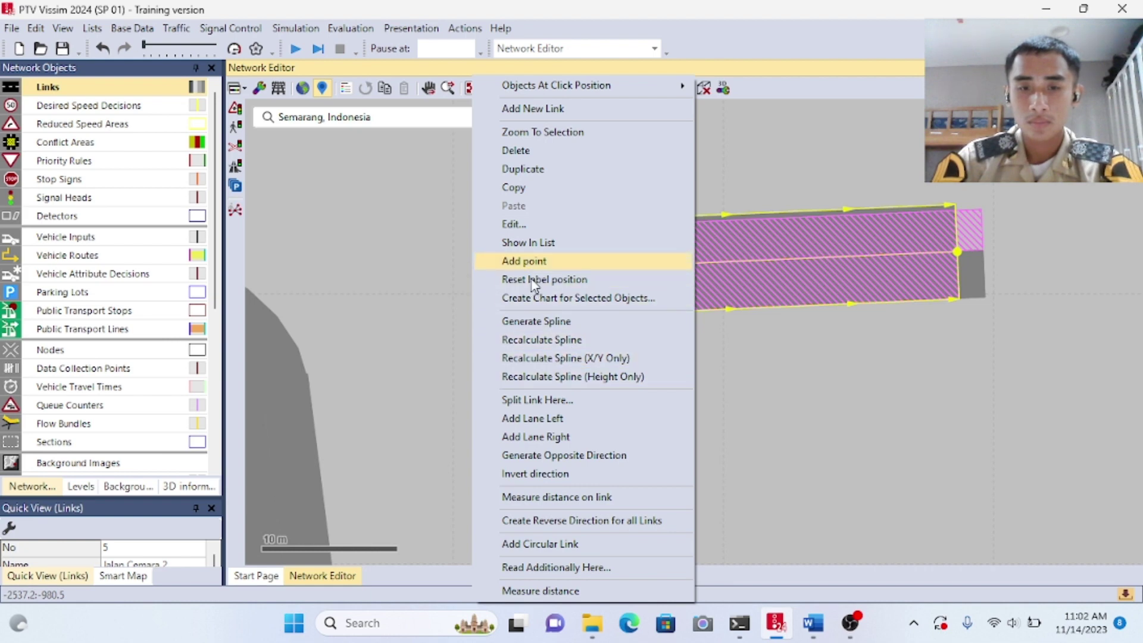
left_click(454, 344)
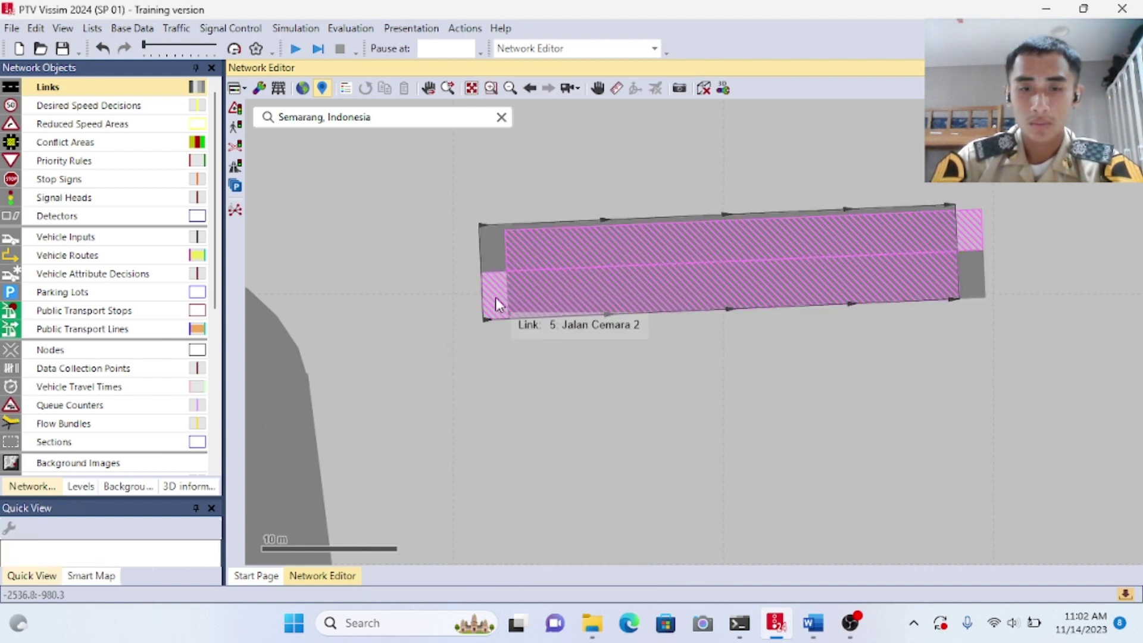
left_click(491, 259)
double_click(525, 253)
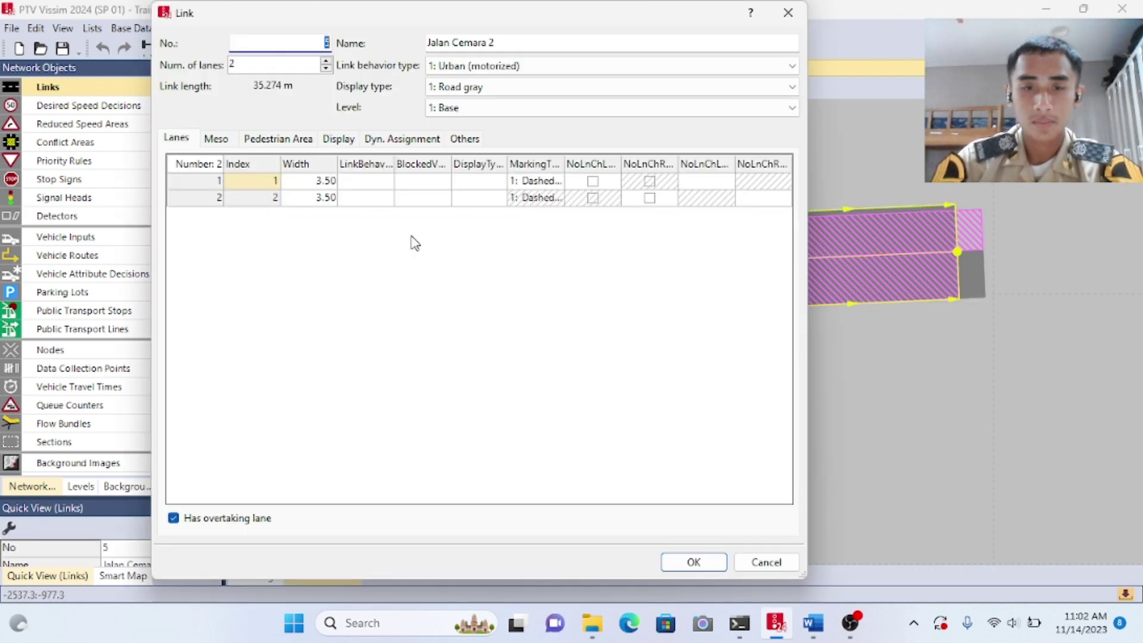
left_click(324, 181)
type("2")
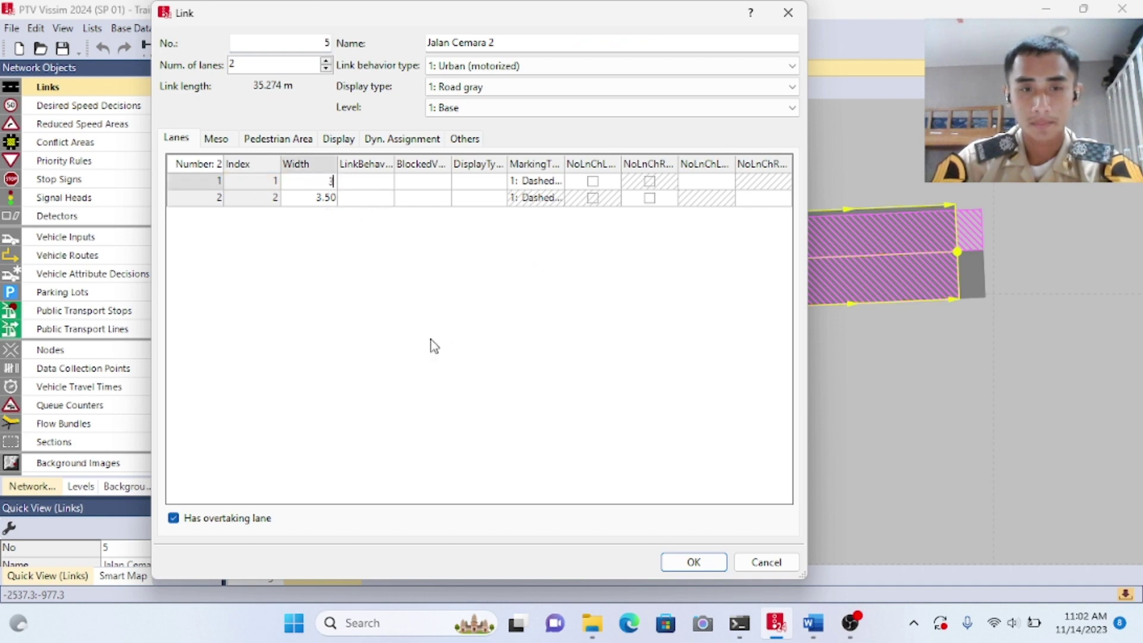
key("Return")
left_click(679, 564)
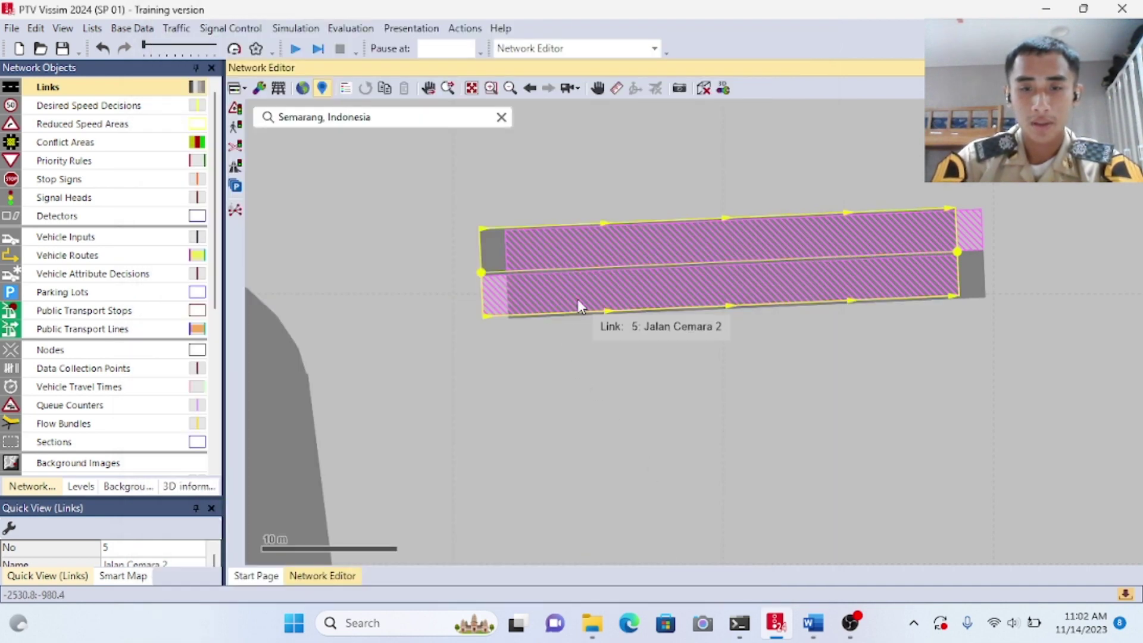
left_click_drag(577, 299, 580, 297)
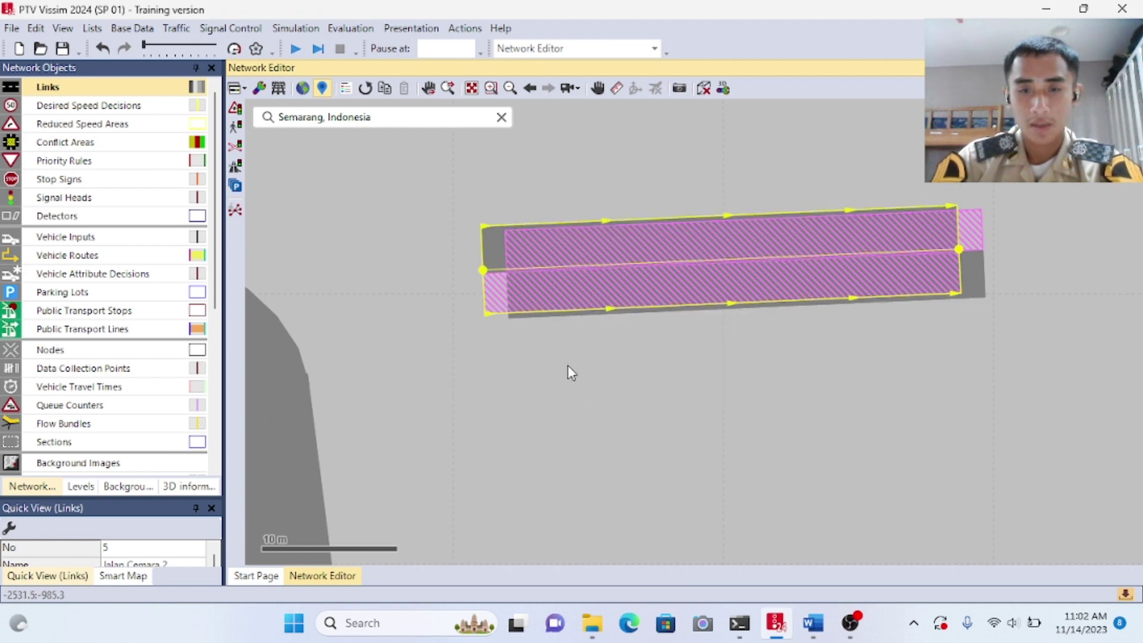
left_click(570, 373)
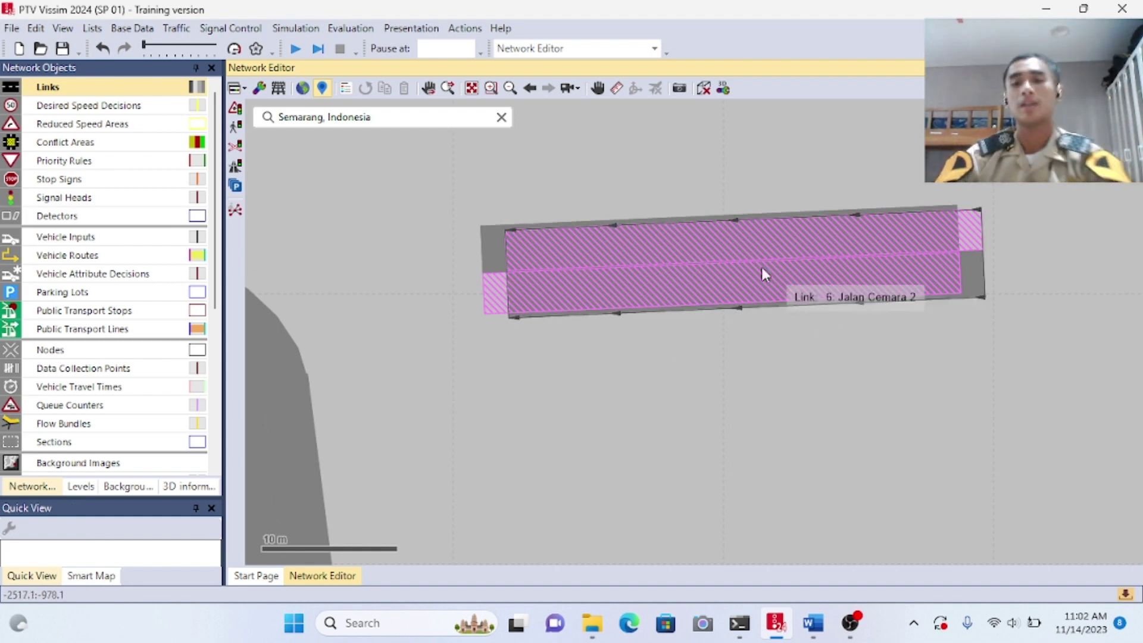
left_click(600, 89)
mouse_move(607, 155)
left_mouse_down()
mouse_move(656, 133)
mouse_move(612, 160)
left_mouse_up()
left_click(598, 88)
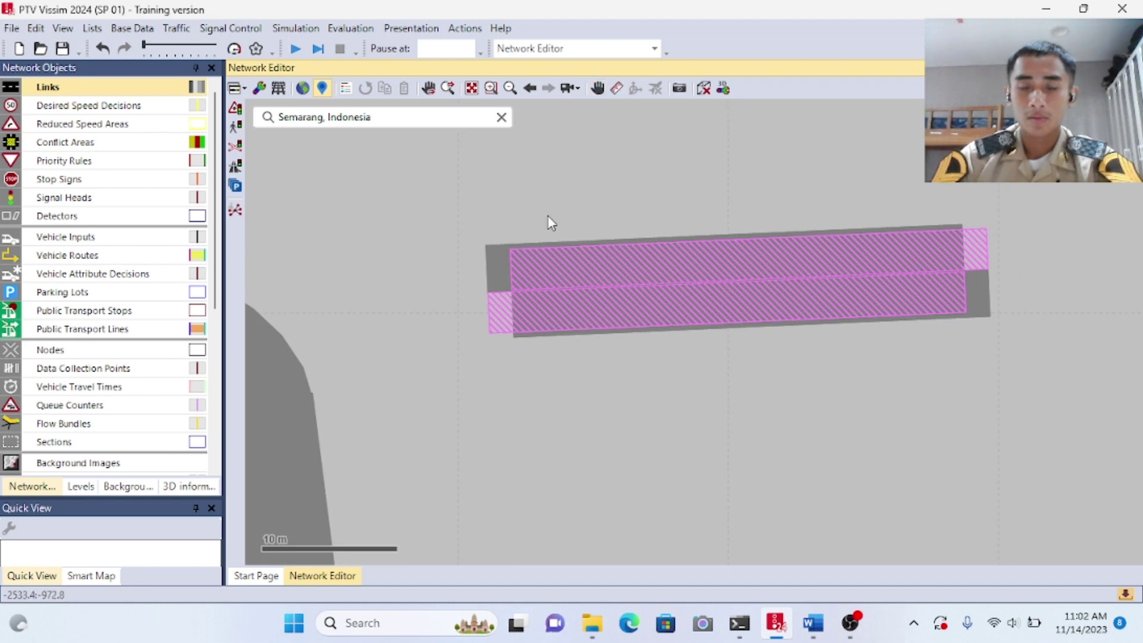